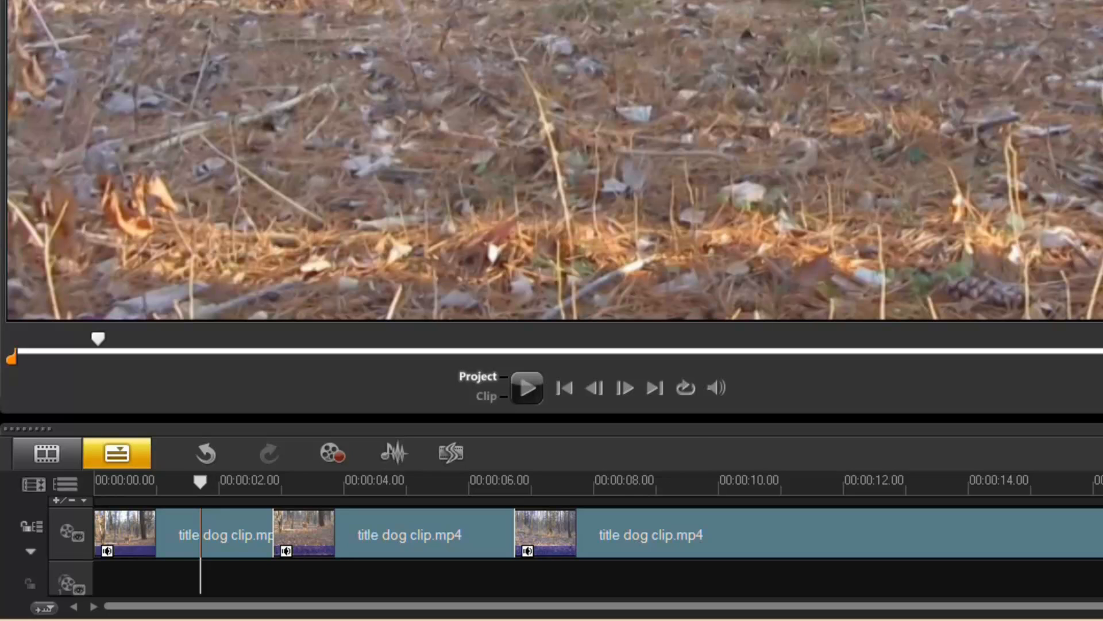
Drag NewBlue Titler EX onto the second dog clip and launch Customize Filter.
{"action": "left_click", "coordinate": [422, 550]}
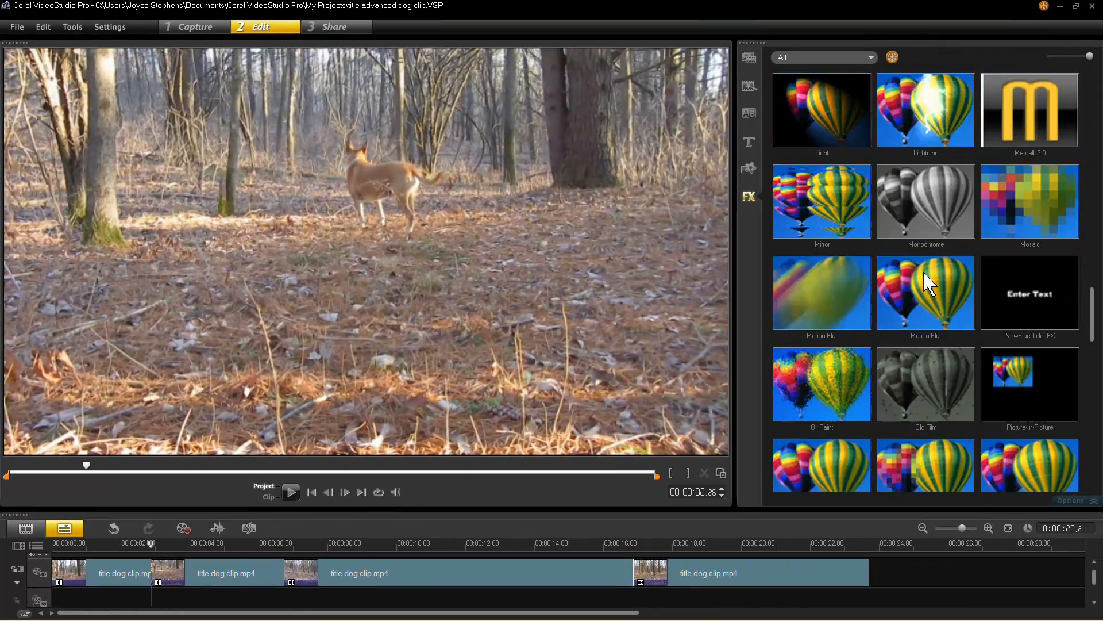
{"action": "scroll", "coordinate": [929, 285], "scroll_direction": "down", "scroll_amount": 3}
{"action": "scroll", "coordinate": [929, 284], "scroll_direction": "up", "scroll_amount": 2}
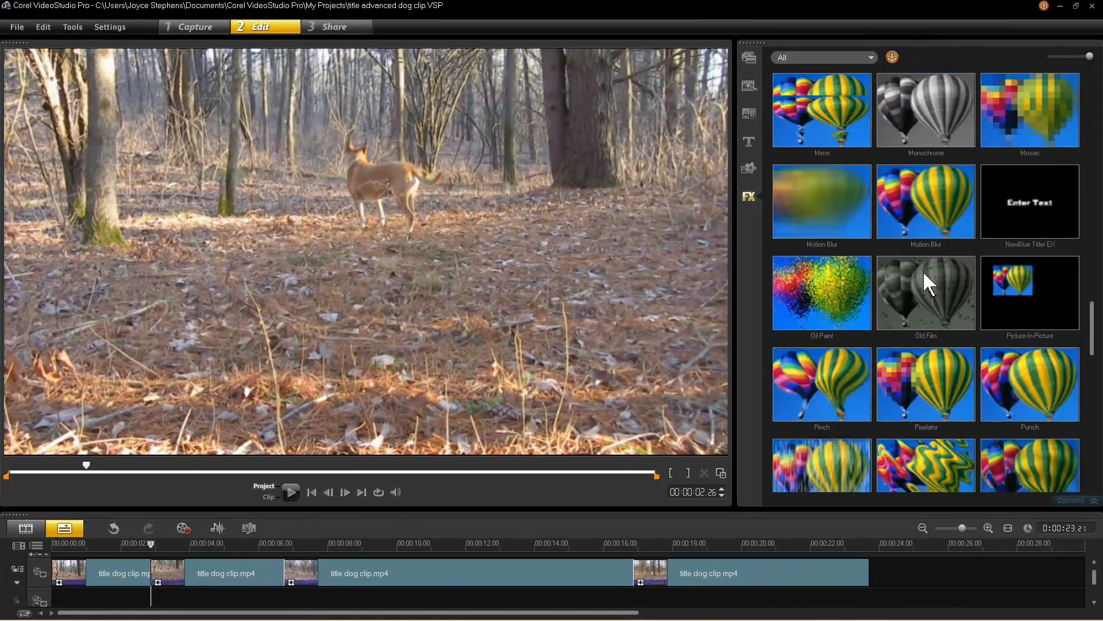
{"action": "left_click_drag", "start_coordinate": [1054, 204], "coordinate": [213, 572]}
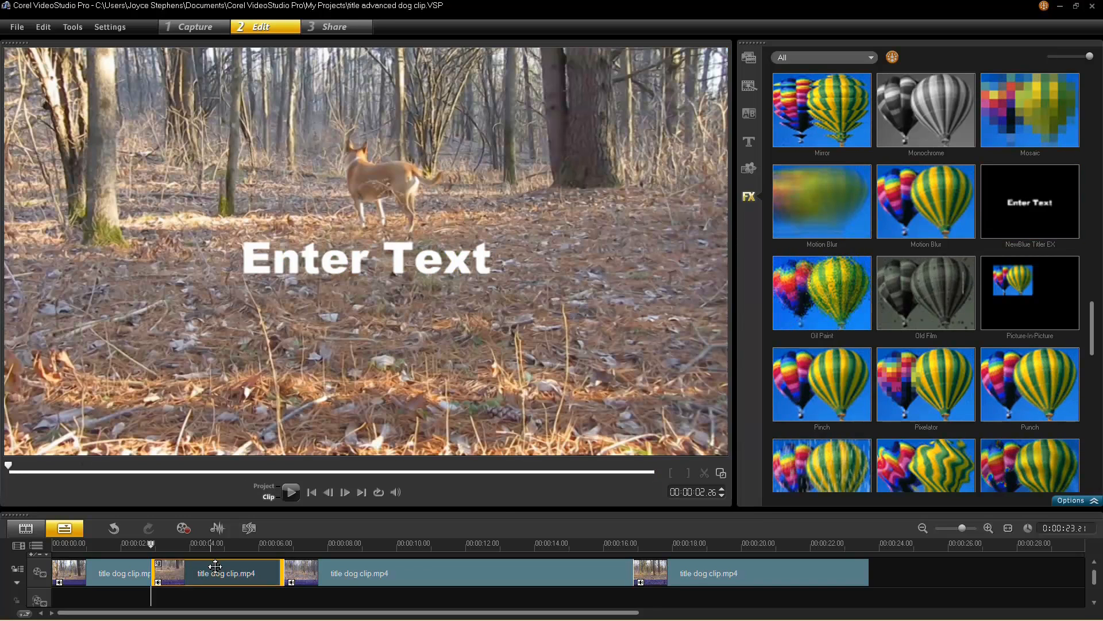
{"action": "left_click", "coordinate": [1078, 501]}
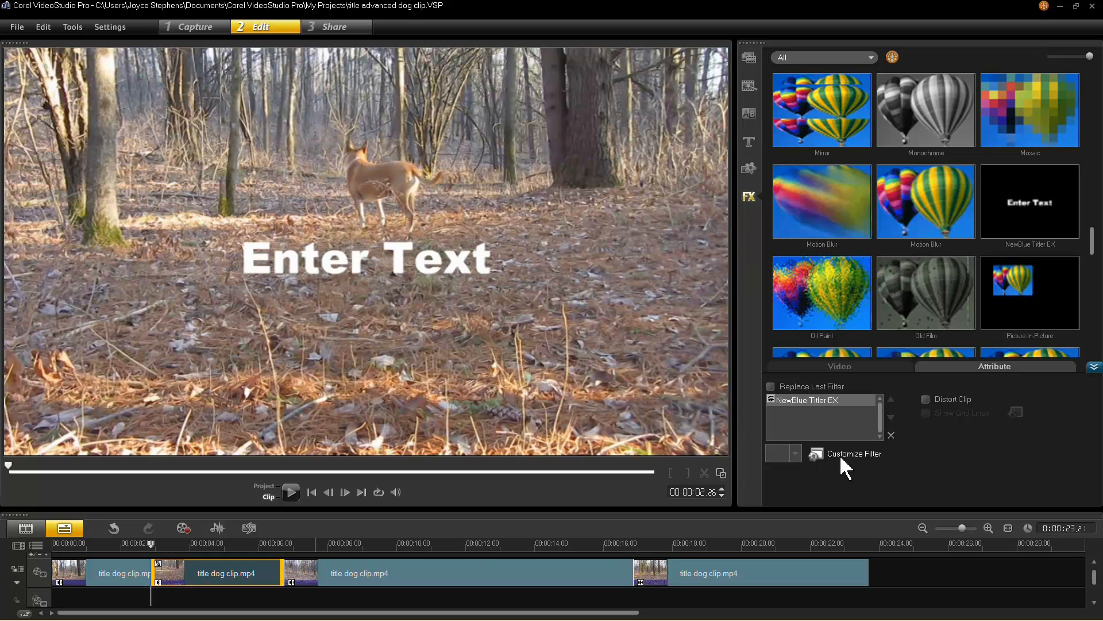
{"action": "left_click", "coordinate": [879, 454]}
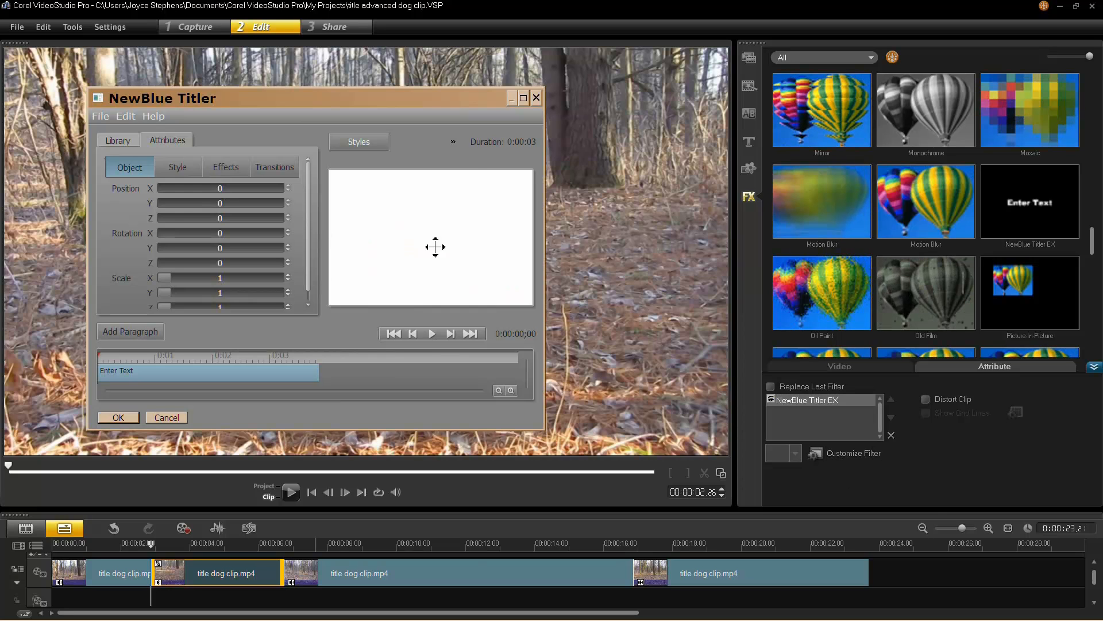
Maximize Titler and preview the default 'Enter Text' title, scrubbing between 0:01 and 0:02.5.
{"action": "left_click", "coordinate": [524, 97]}
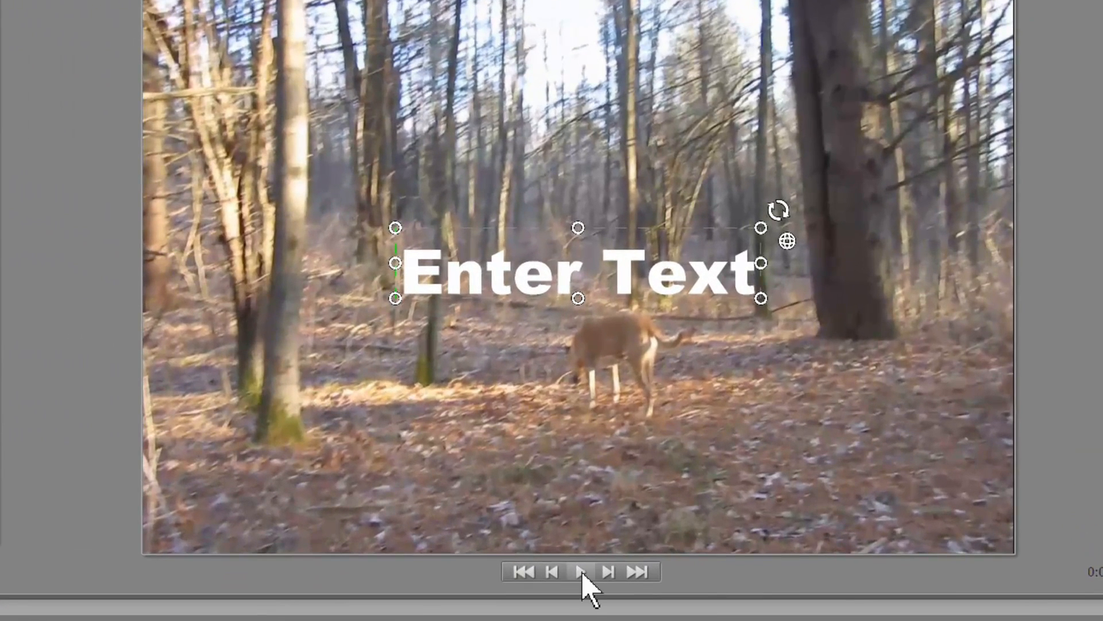
{"action": "left_click", "coordinate": [582, 575]}
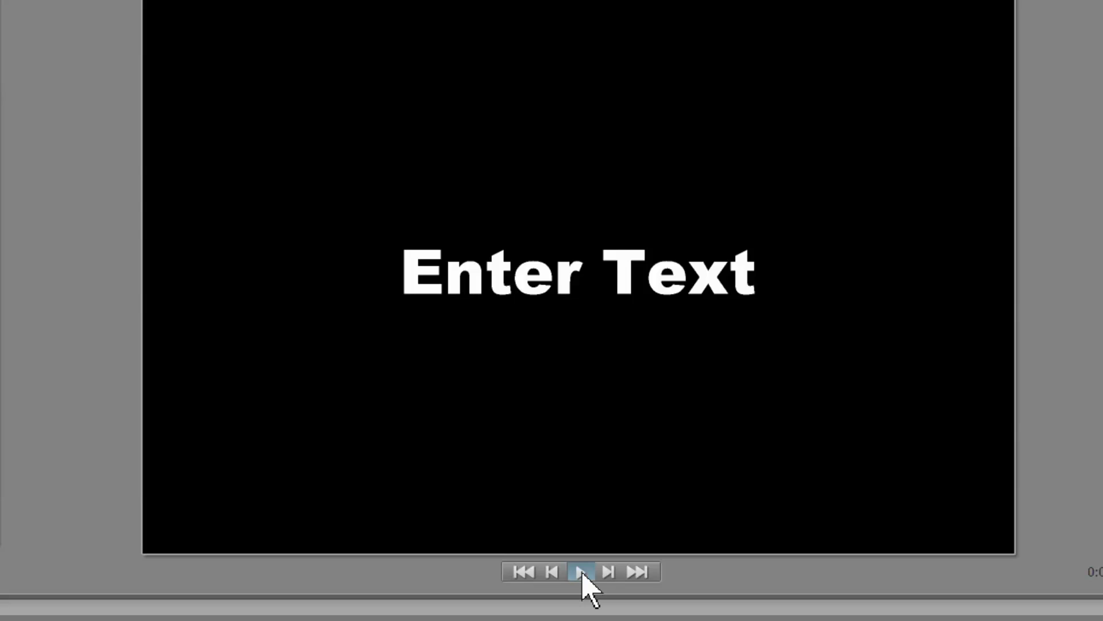
{"action": "left_click", "coordinate": [582, 573]}
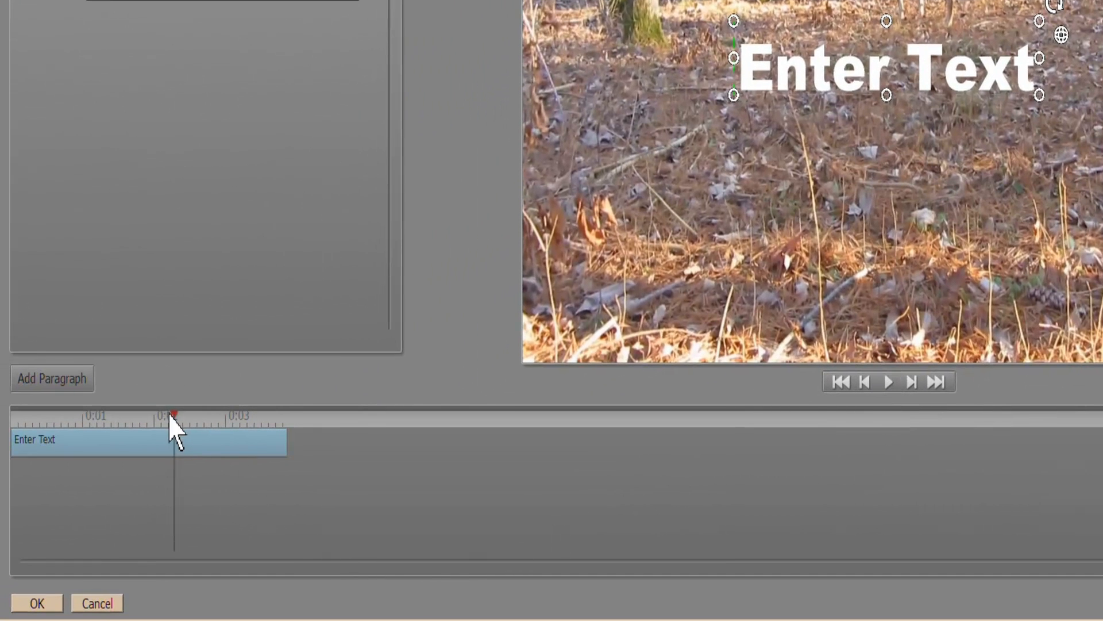
{"action": "left_click_drag", "start_coordinate": [173, 419], "coordinate": [83, 426]}
{"action": "left_click_drag", "start_coordinate": [73, 538], "coordinate": [190, 529]}
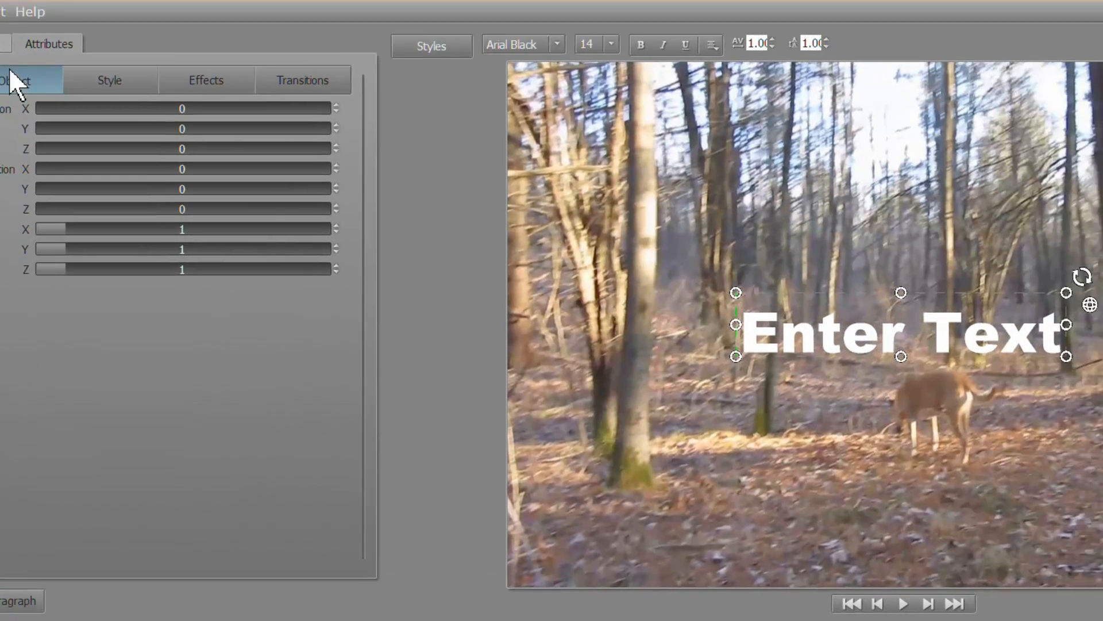
{"action": "left_click", "coordinate": [39, 35]}
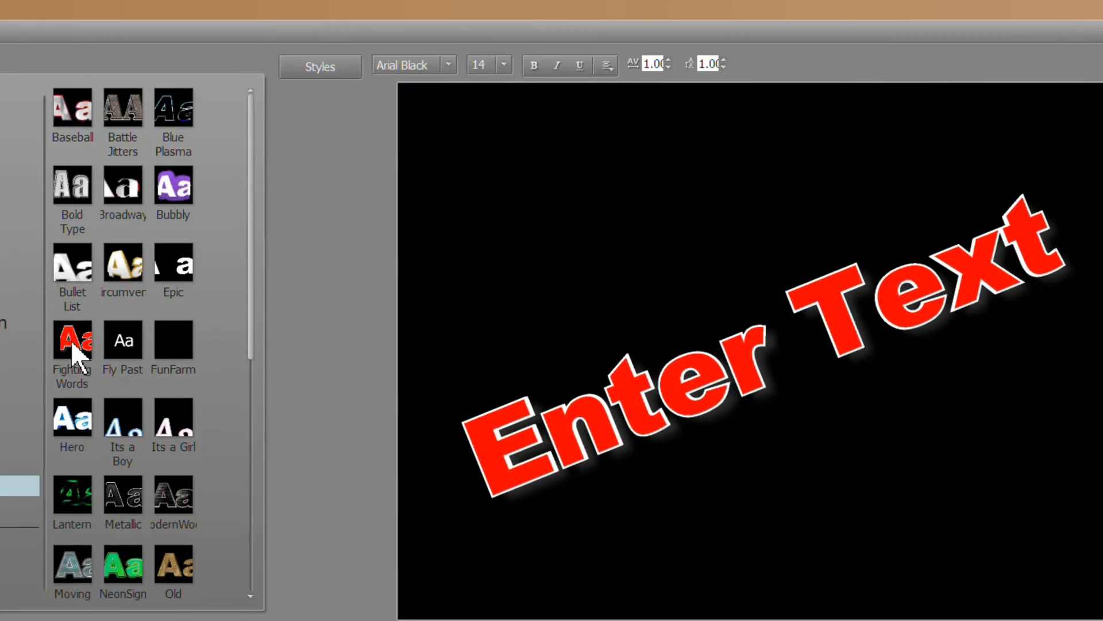
Apply the Fighting Words style, narrow the title into the top-left corner, and add a paragraph.
{"action": "double_click", "coordinate": [71, 344]}
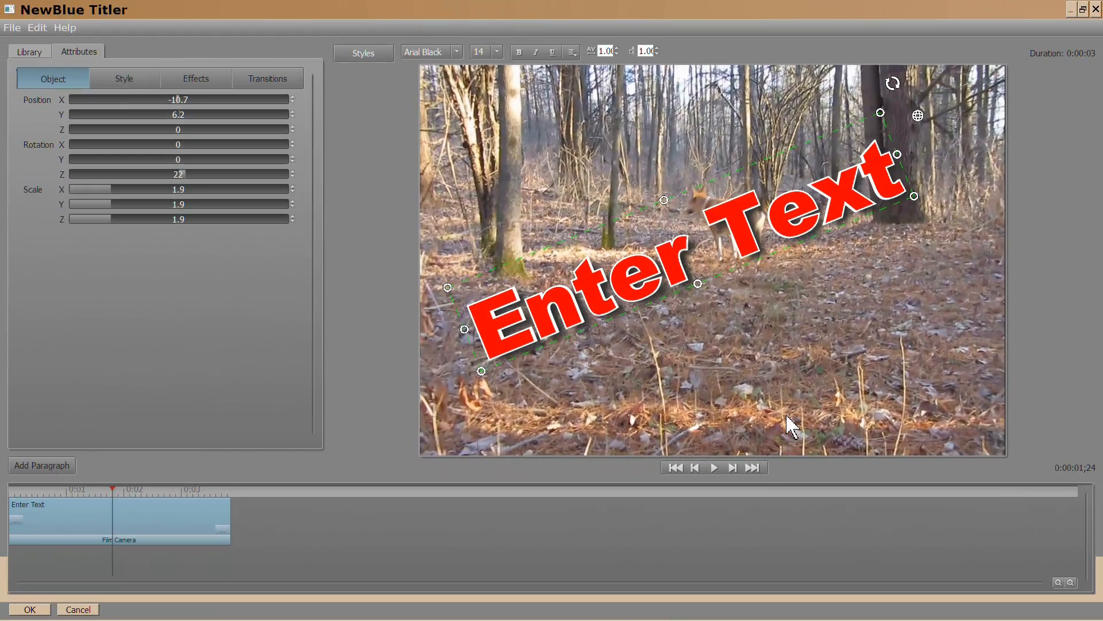
{"action": "left_click_drag", "start_coordinate": [628, 220], "coordinate": [602, 181]}
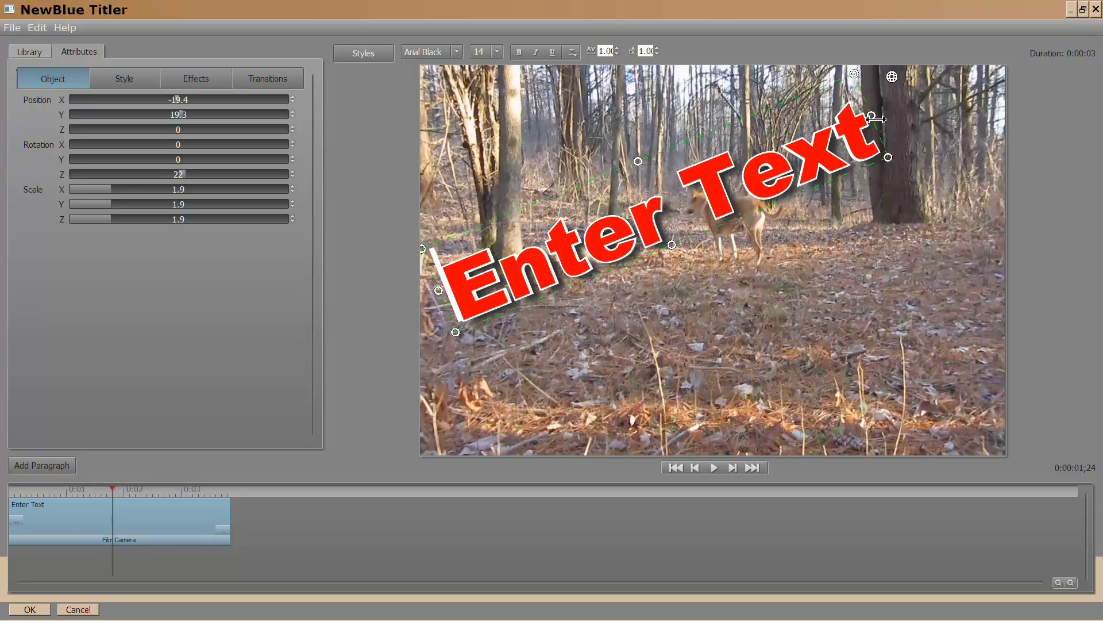
{"action": "left_click_drag", "start_coordinate": [872, 117], "coordinate": [742, 201]}
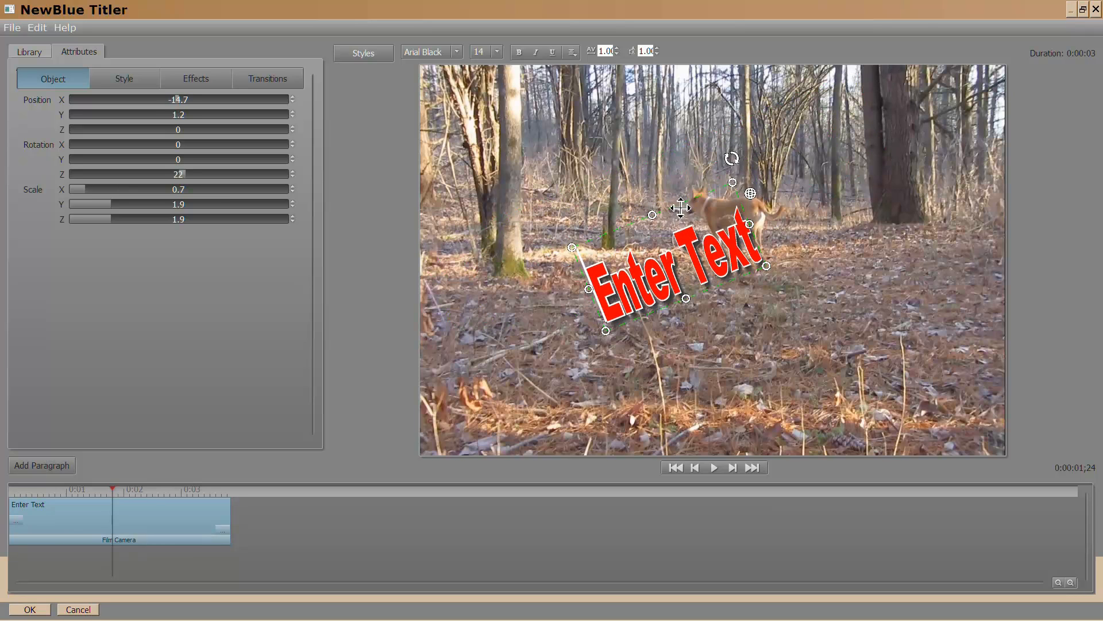
{"action": "left_click_drag", "start_coordinate": [661, 178], "coordinate": [532, 75]}
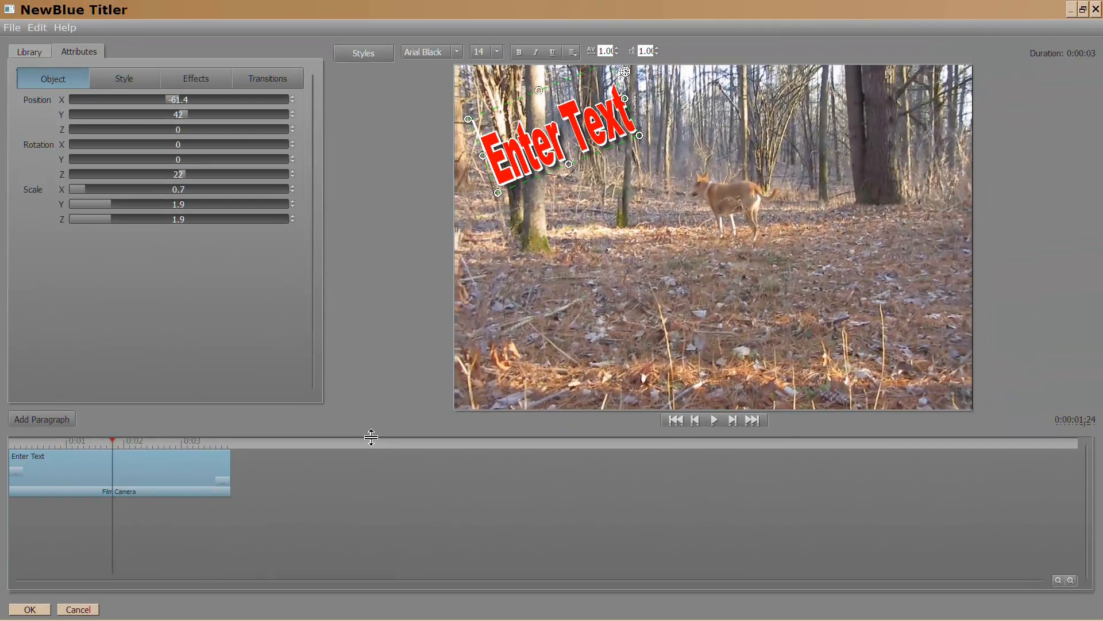
{"action": "left_click_drag", "start_coordinate": [371, 437], "coordinate": [371, 436]}
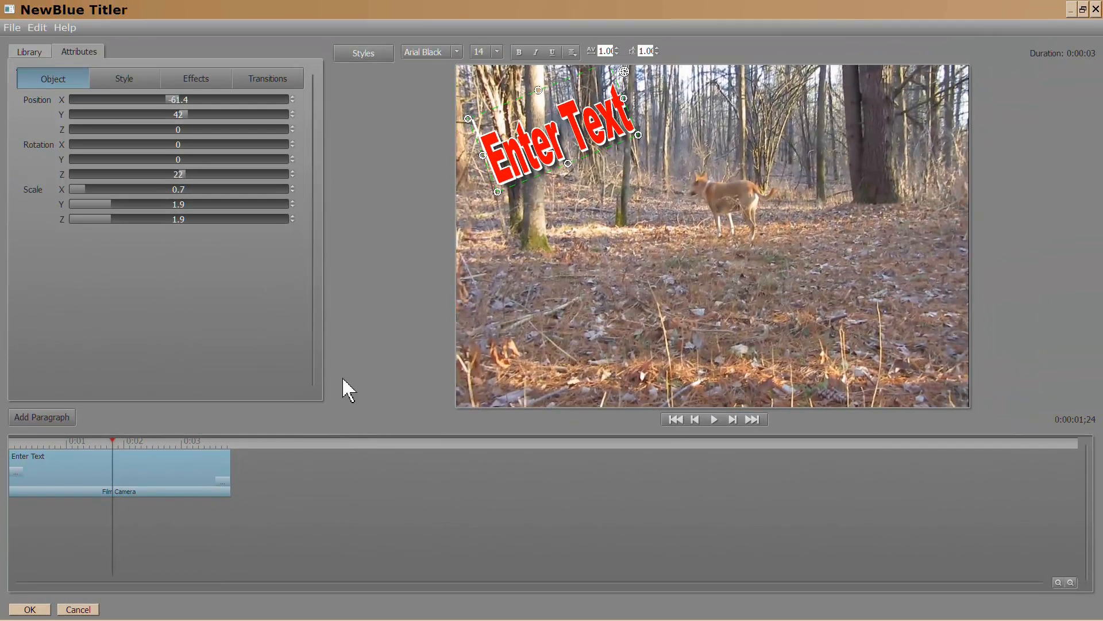
{"action": "left_click", "coordinate": [48, 418]}
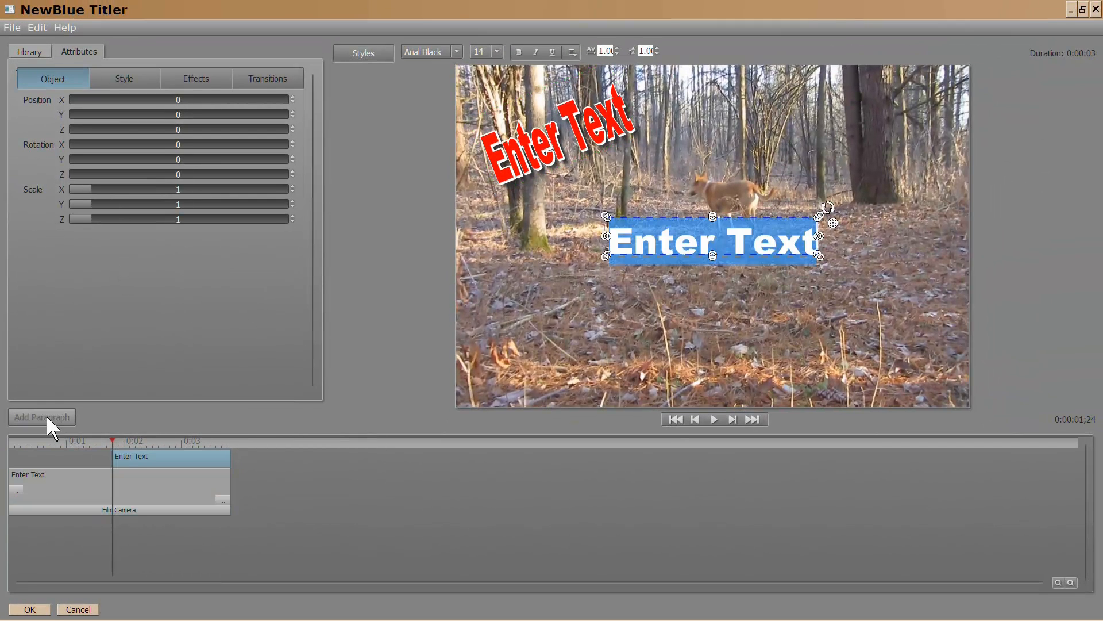
Apply the green Lantern style from the Library to the second 'Enter Text' paragraph.
{"action": "left_click", "coordinate": [36, 54]}
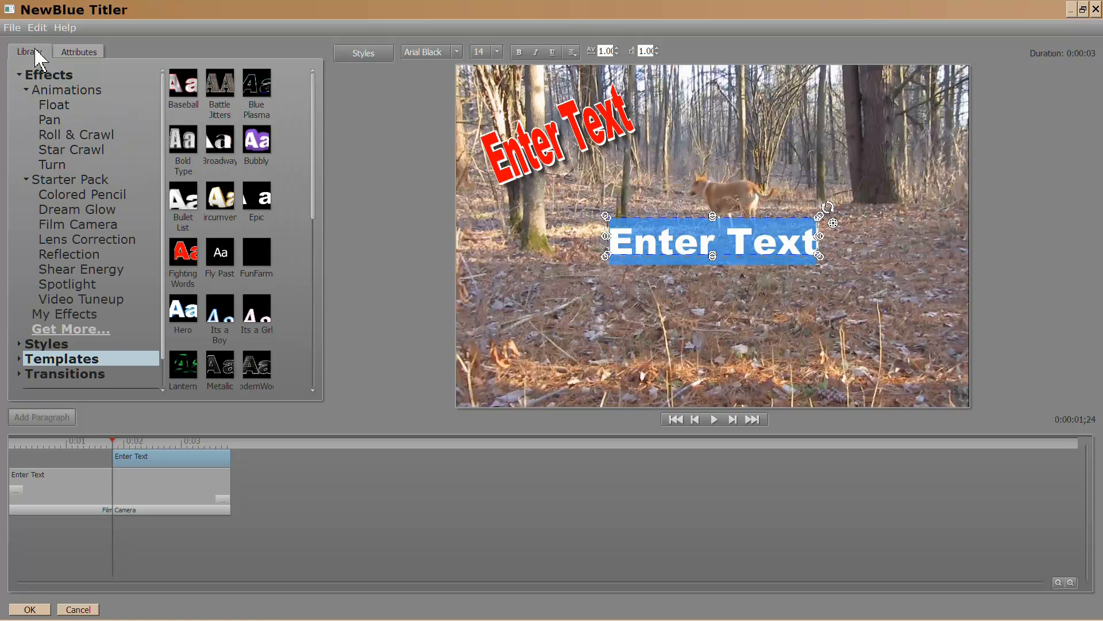
{"action": "left_click", "coordinate": [182, 369]}
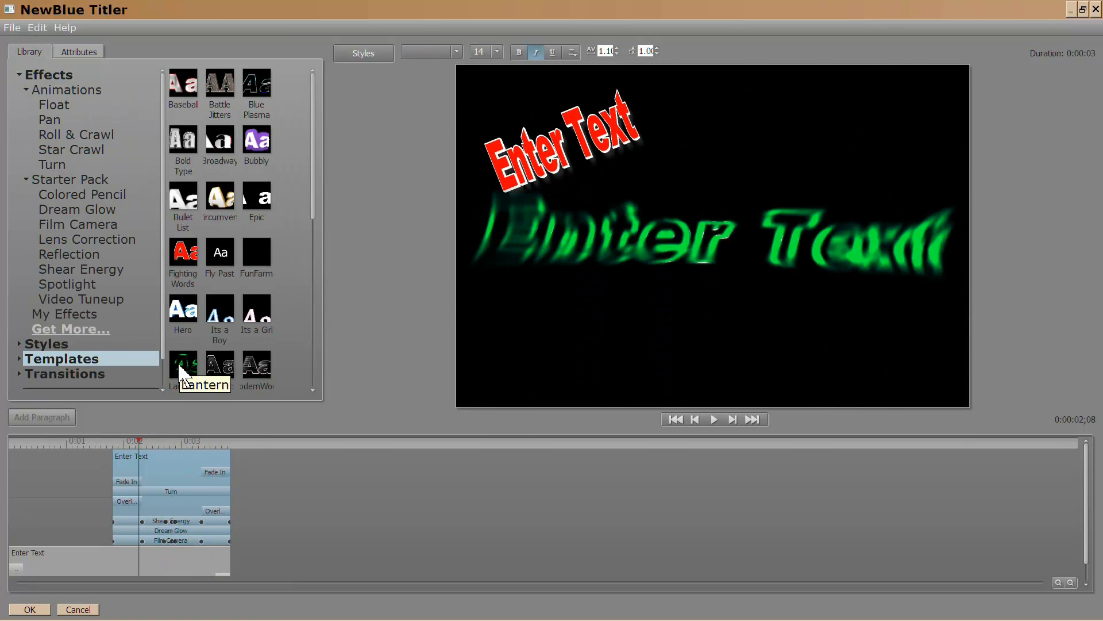
{"action": "double_click", "coordinate": [181, 363]}
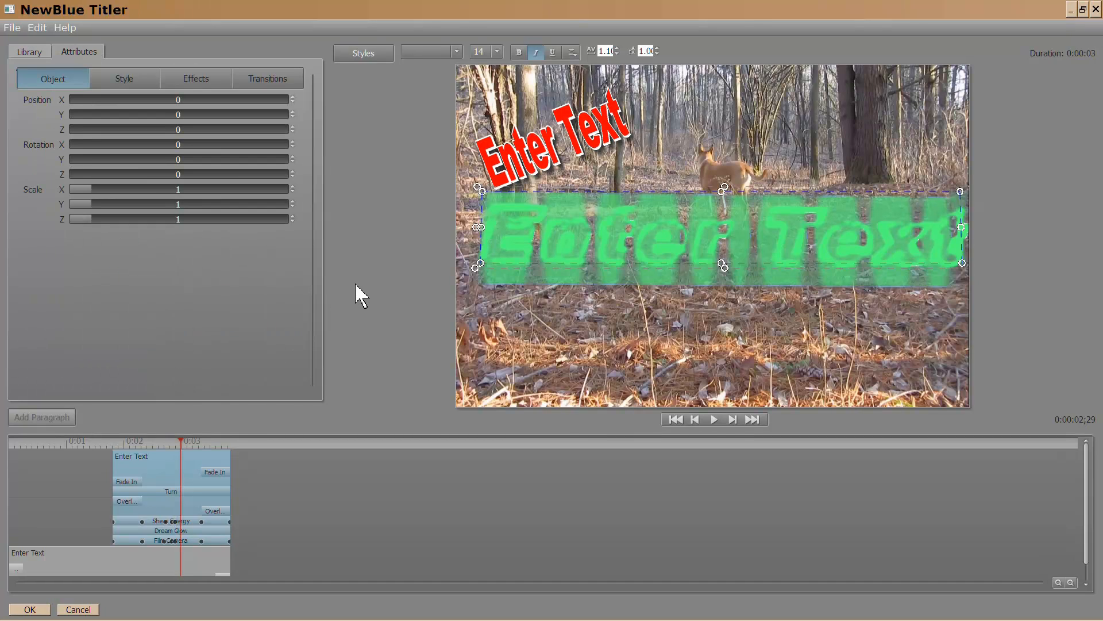
{"action": "left_click", "coordinate": [135, 441]}
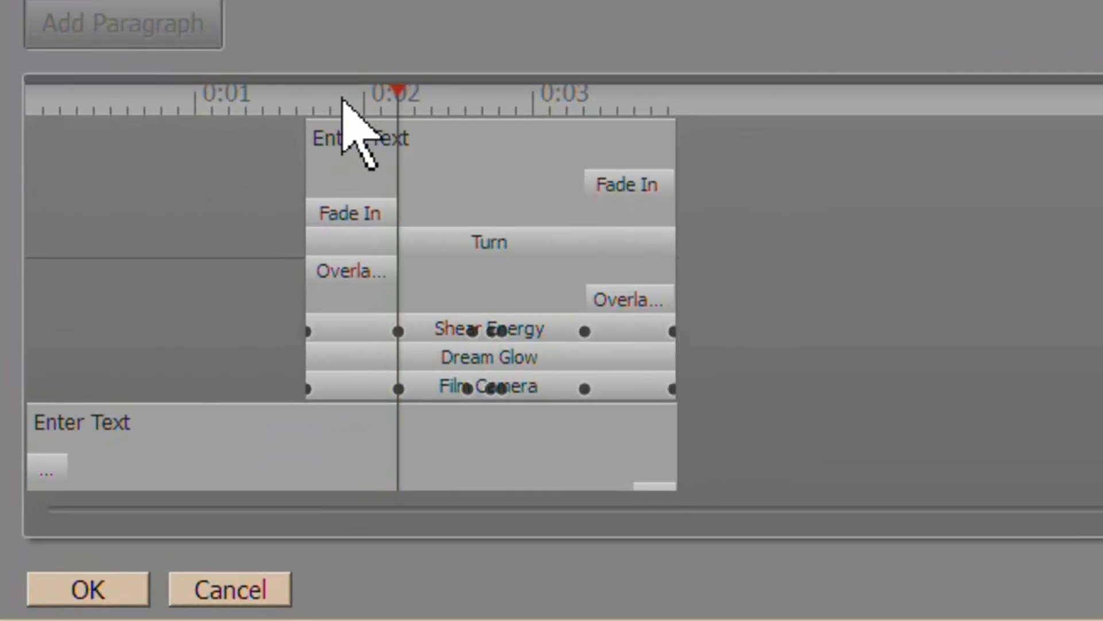
Drag the Lantern paragraph's start to 0:00 on the timeline, then confirm with OK.
{"action": "left_click", "coordinate": [325, 102]}
{"action": "left_click_drag", "start_coordinate": [280, 109], "coordinate": [344, 137]}
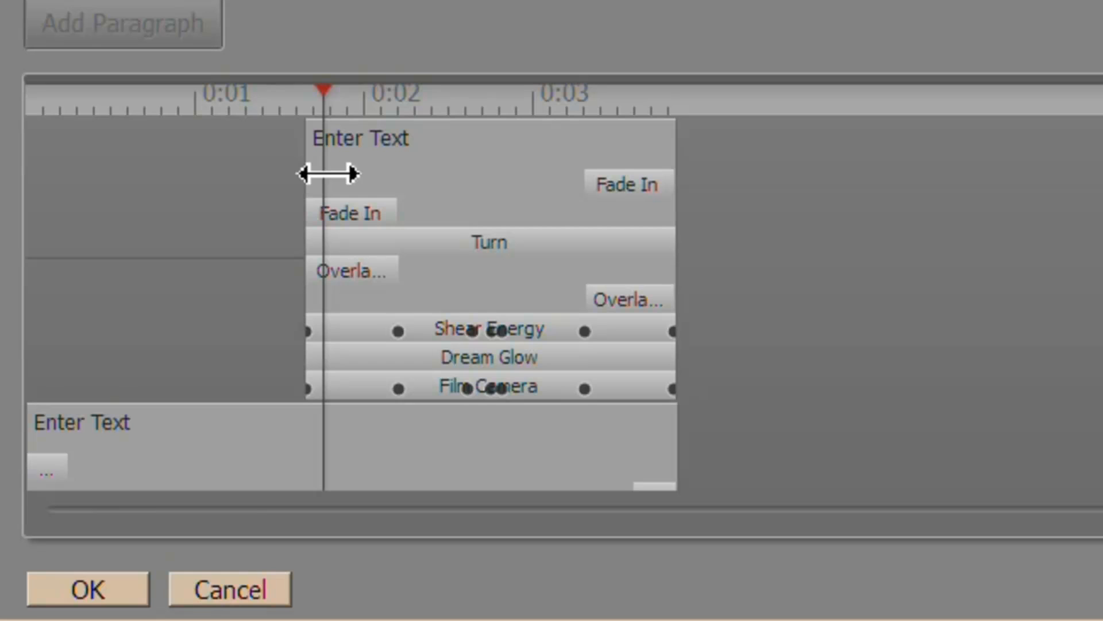
{"action": "left_click_drag", "start_coordinate": [328, 174], "coordinate": [13, 182]}
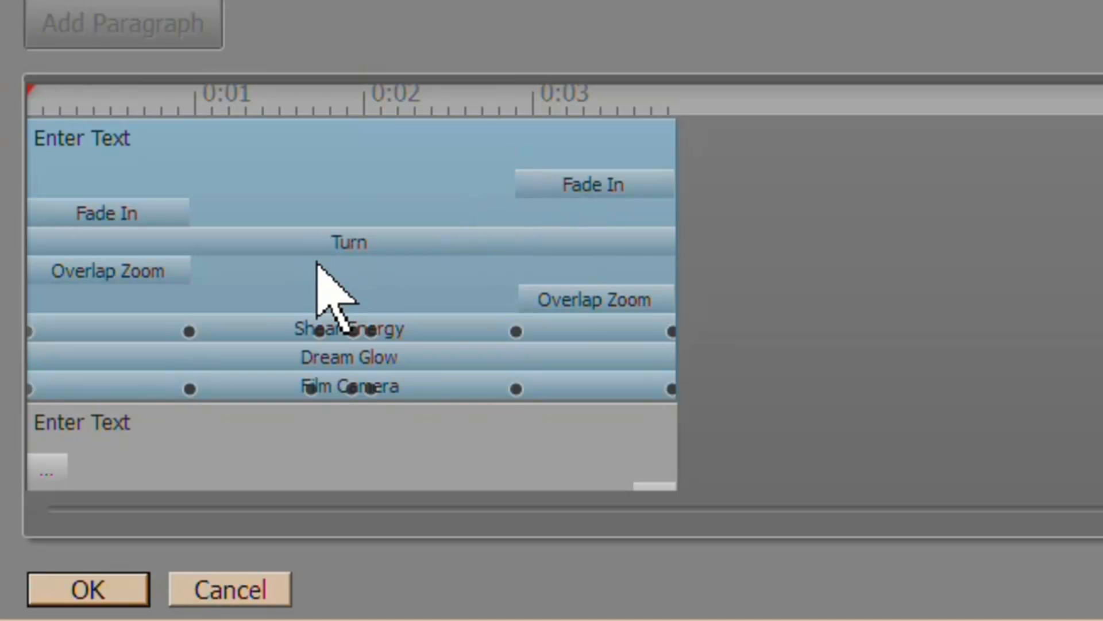
{"action": "left_click", "coordinate": [368, 442]}
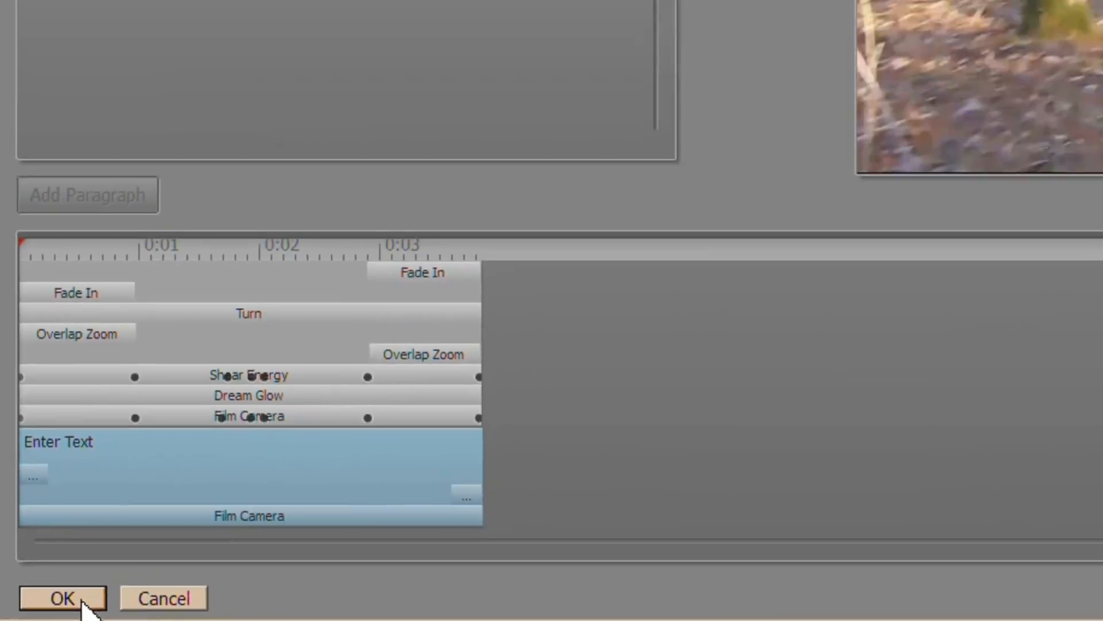
{"action": "left_click", "coordinate": [115, 596]}
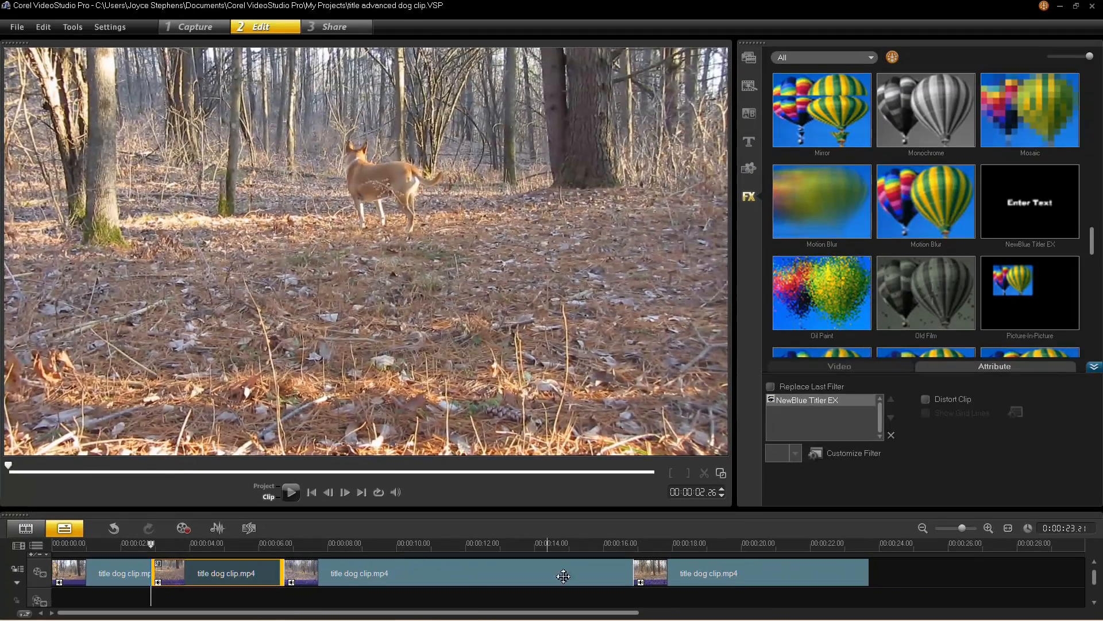
Drag NewBlue Titler EX onto the last dog clip and launch Customize Filter.
{"action": "left_click", "coordinate": [728, 583]}
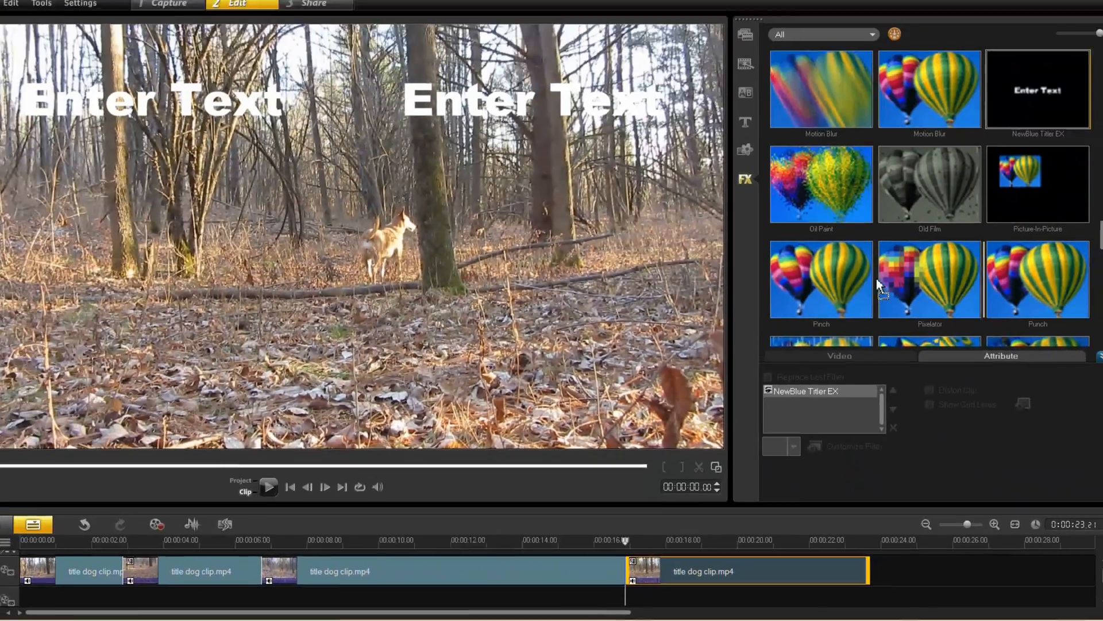
{"action": "left_click_drag", "start_coordinate": [1030, 112], "coordinate": [712, 568]}
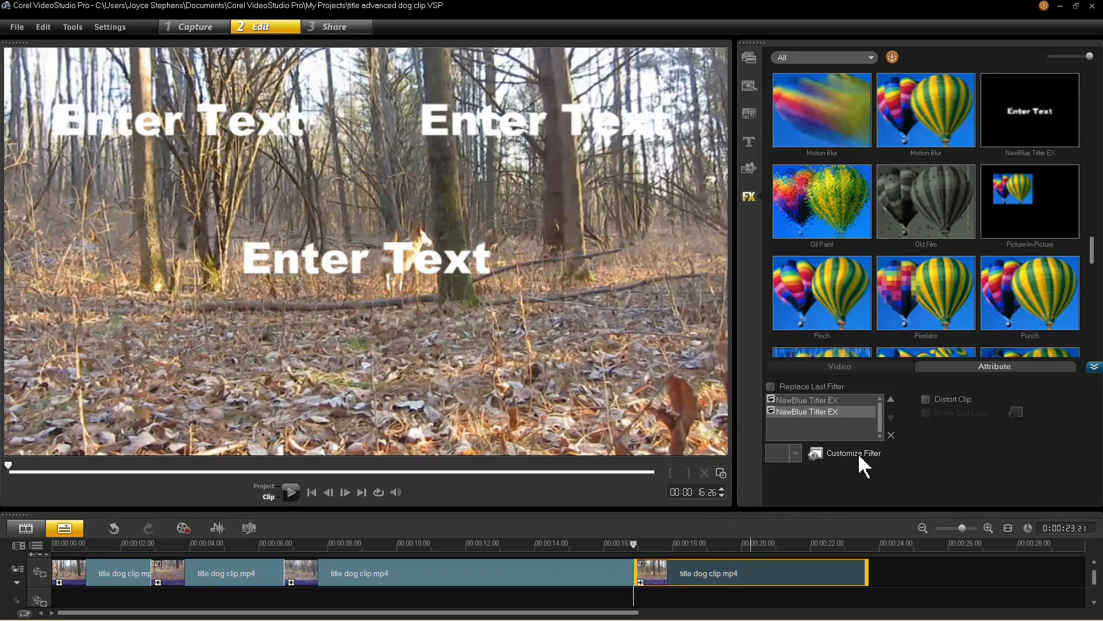
{"action": "left_click", "coordinate": [860, 456]}
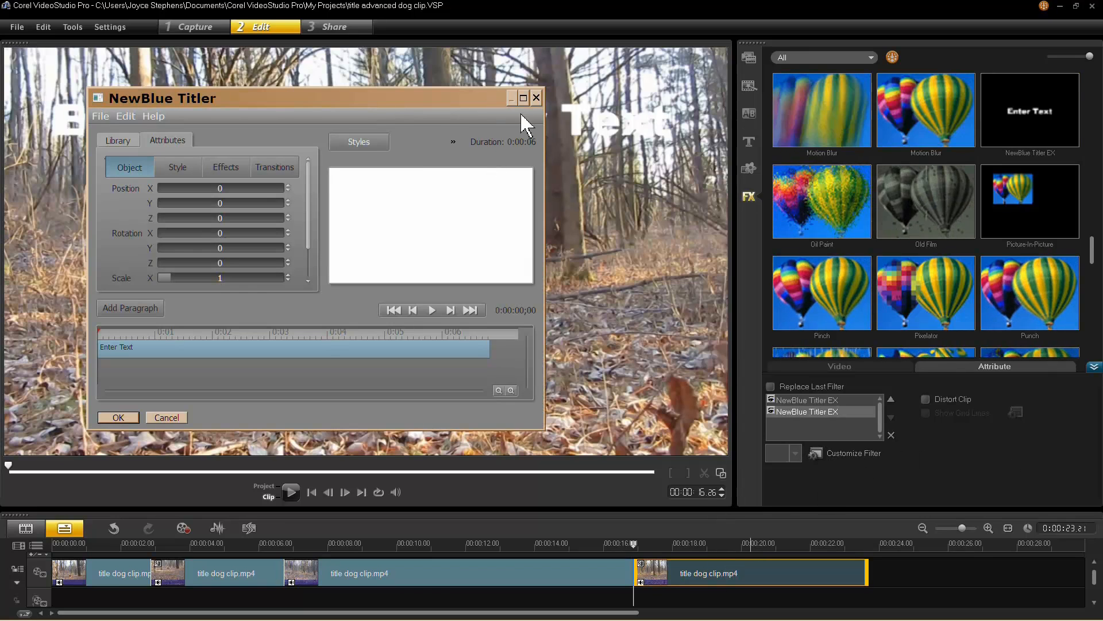
Maximize Titler, move the title to the lower right, and add a purple-outlined second paragraph.
{"action": "left_click", "coordinate": [523, 97]}
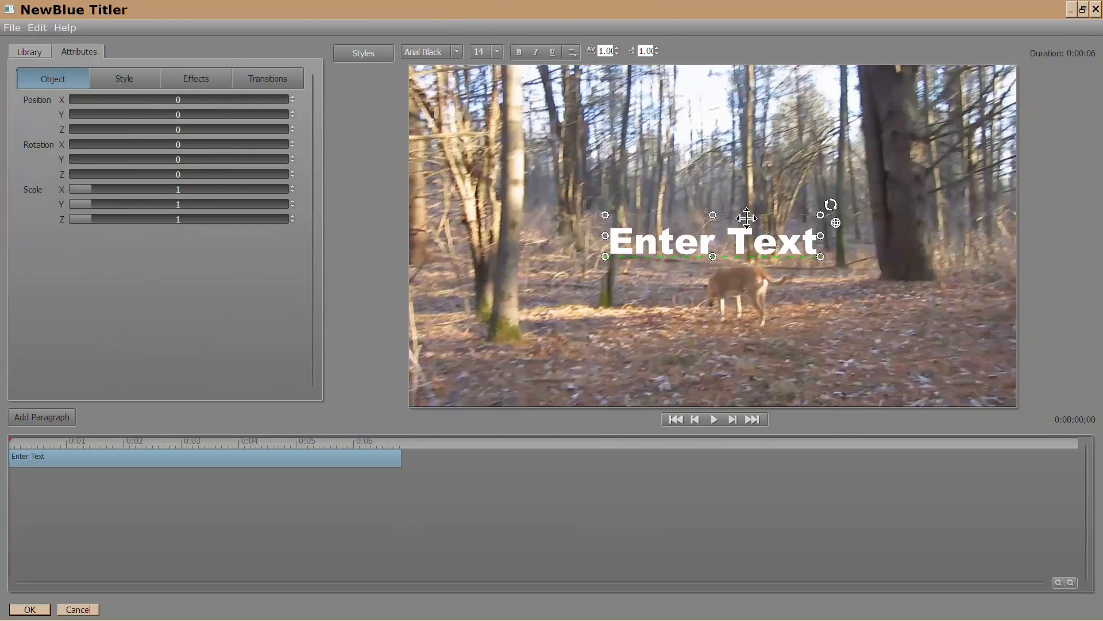
{"action": "left_click_drag", "start_coordinate": [742, 230], "coordinate": [898, 318]}
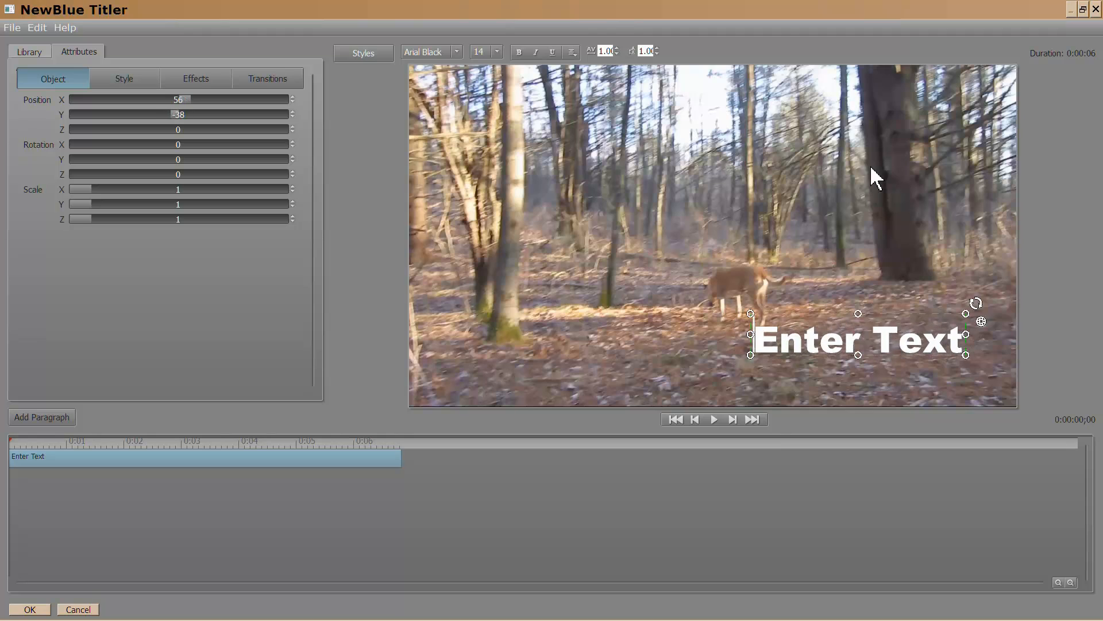
{"action": "left_click", "coordinate": [73, 418]}
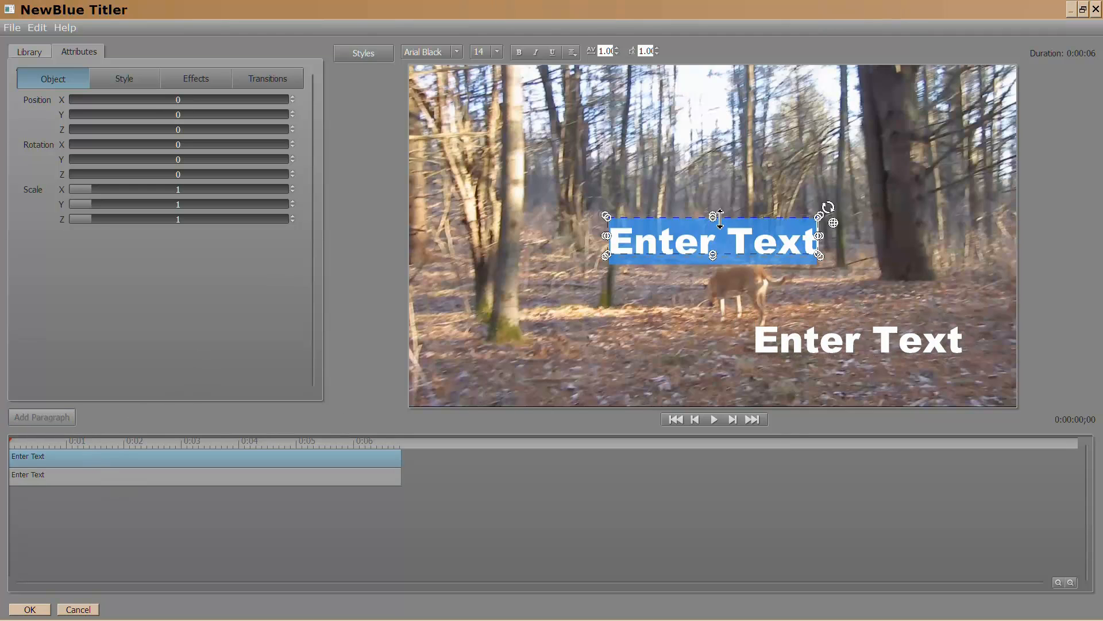
{"action": "mouse_move", "coordinate": [756, 223]}
{"action": "left_mouse_down"}
{"action": "mouse_move", "coordinate": [699, 268]}
{"action": "mouse_move", "coordinate": [746, 228]}
{"action": "left_mouse_up"}
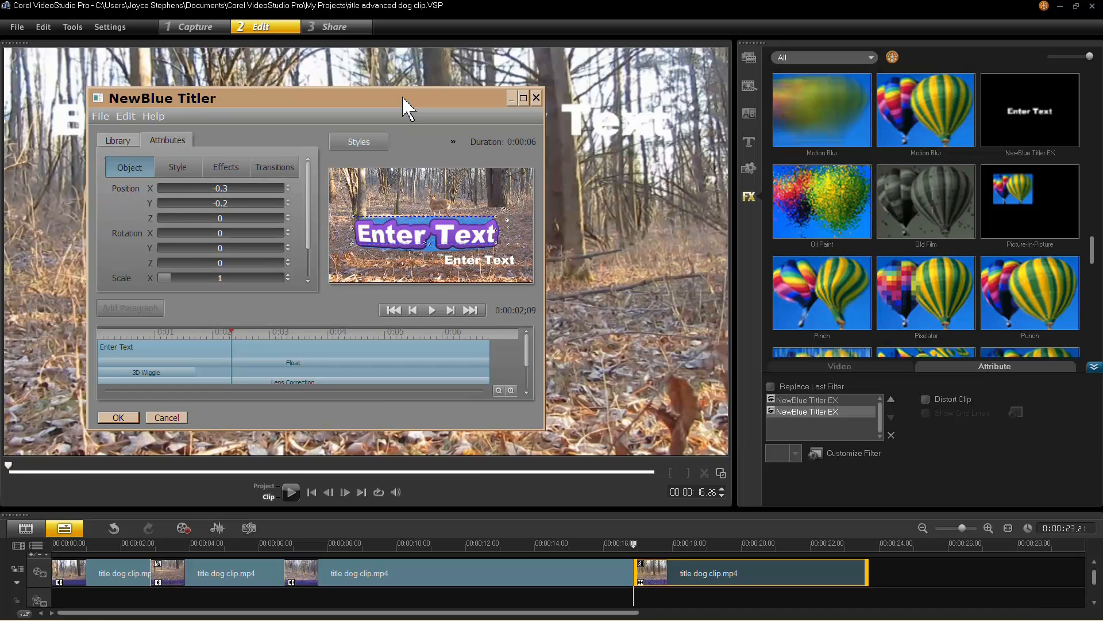
{"action": "left_click_drag", "start_coordinate": [407, 106], "coordinate": [831, 89]}
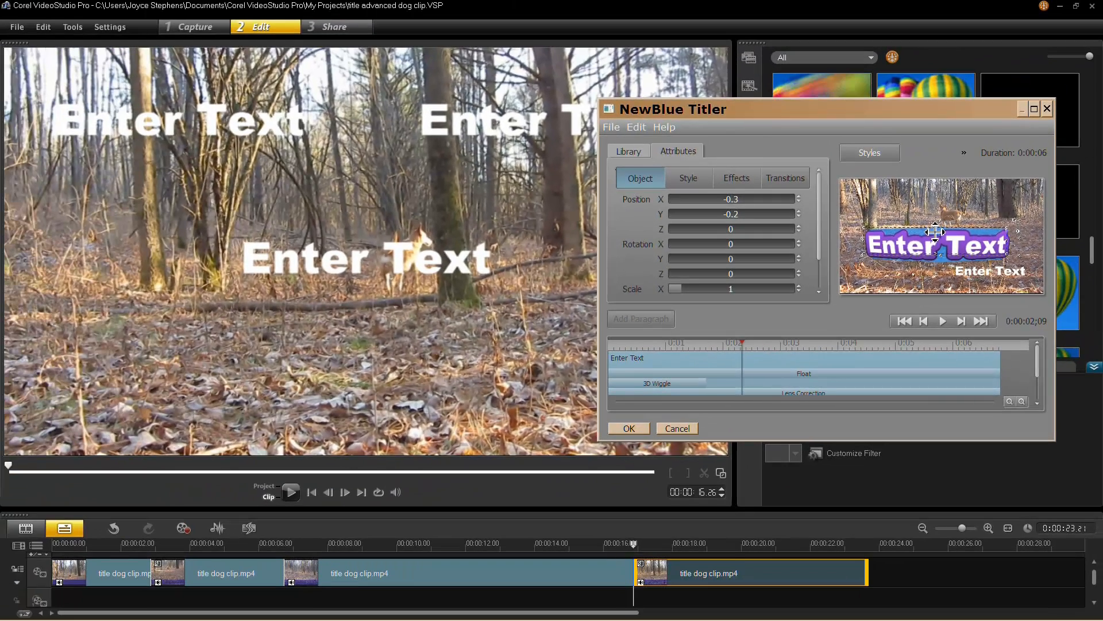
Move the purple 'Enter Text' title down and left to roughly position -1.7, -0.8.
{"action": "left_click_drag", "start_coordinate": [850, 260], "coordinate": [803, 281]}
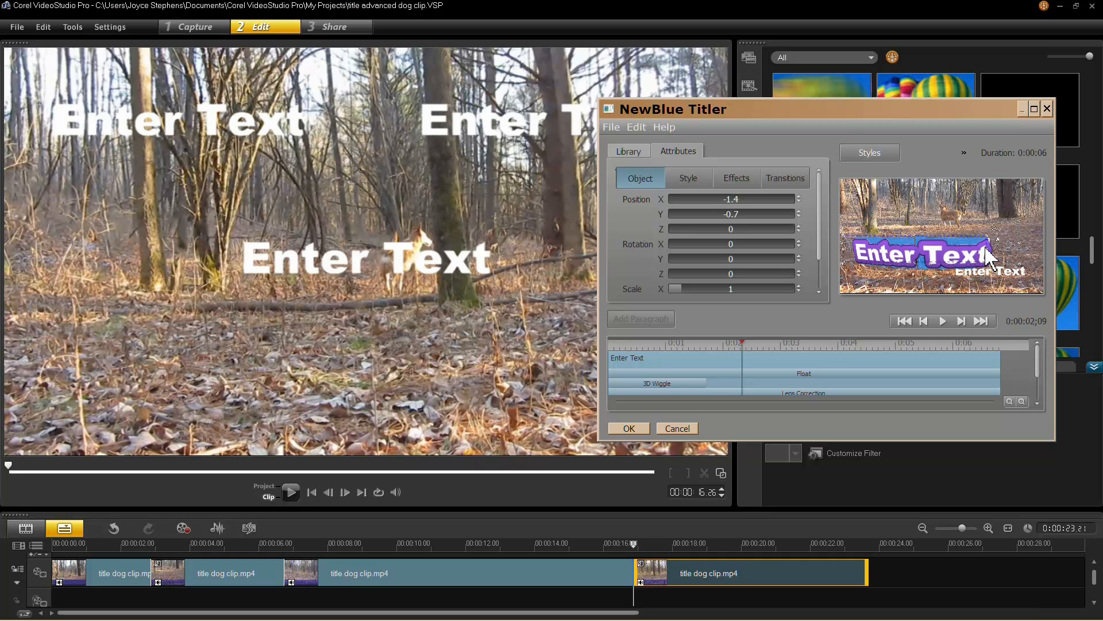
{"action": "left_click_drag", "start_coordinate": [991, 255], "coordinate": [985, 258]}
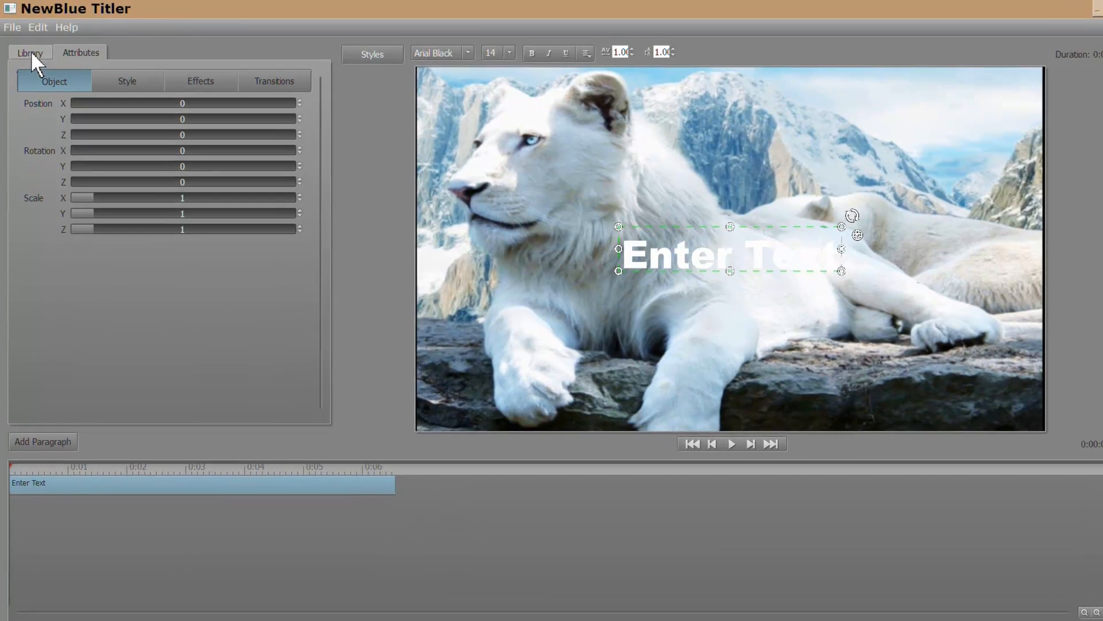
In the Library, expand Effects > Animations and list the Roll & Crawl presets.
{"action": "left_click", "coordinate": [29, 52]}
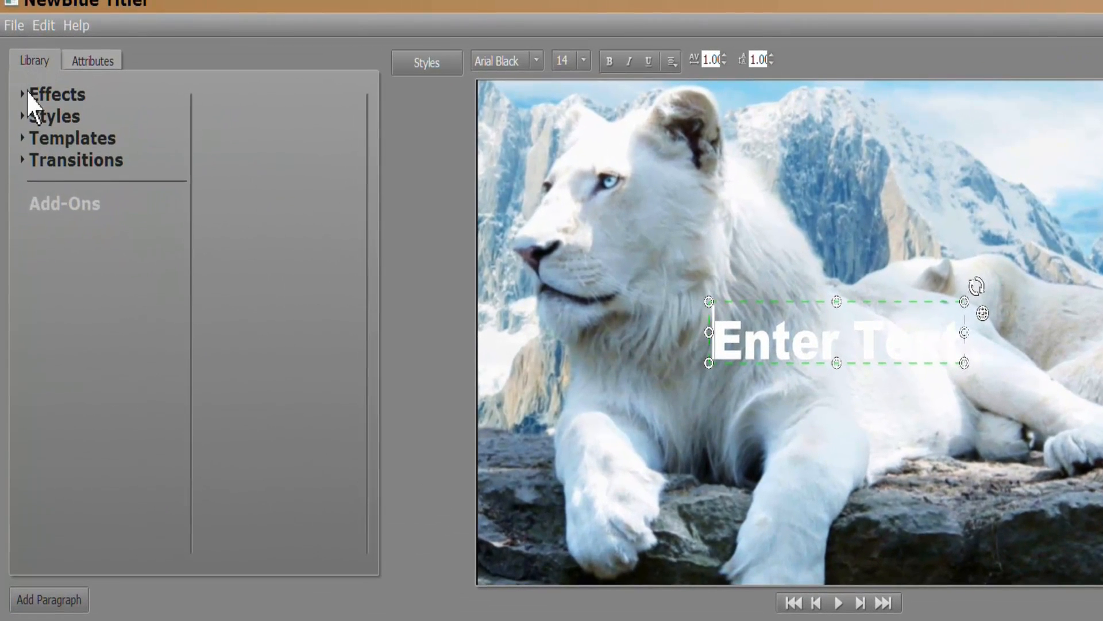
{"action": "left_click", "coordinate": [23, 94]}
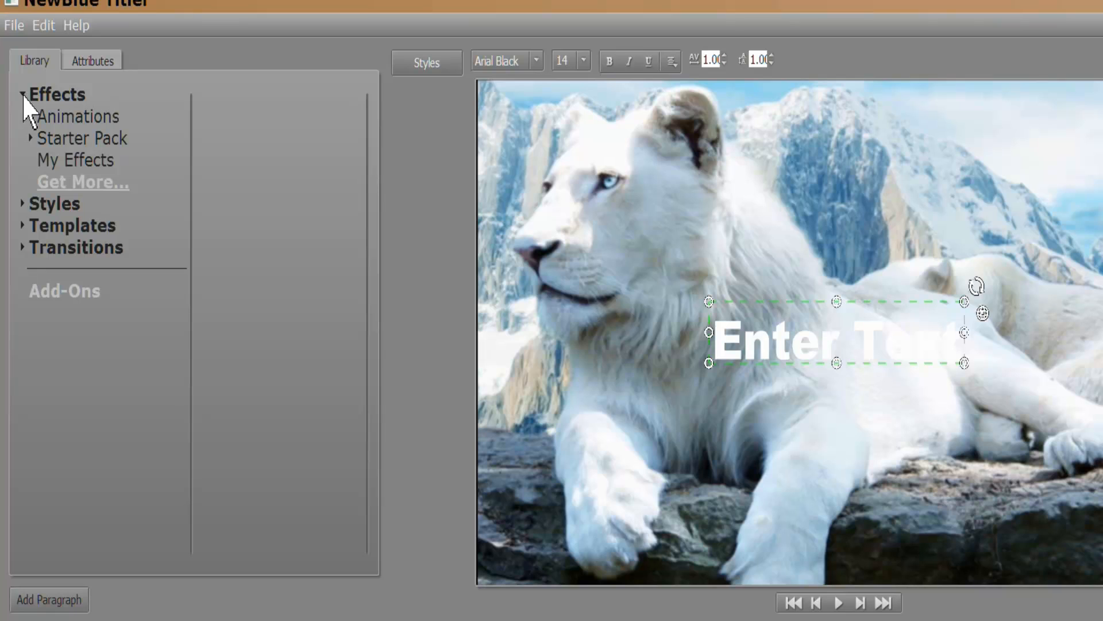
{"action": "left_click", "coordinate": [80, 118]}
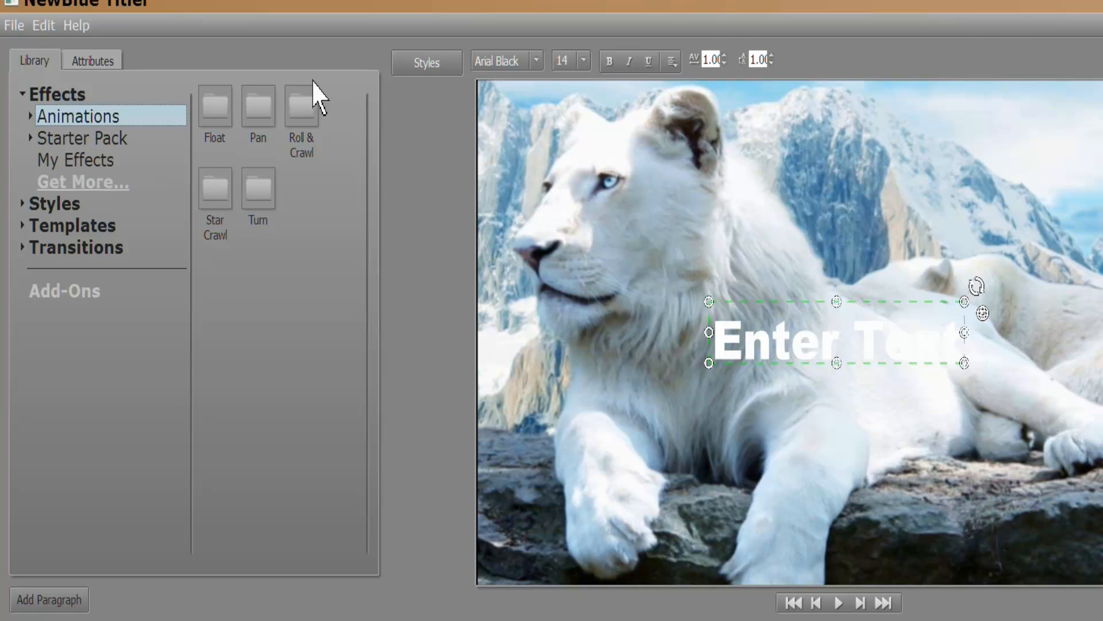
{"action": "double_click", "coordinate": [302, 109]}
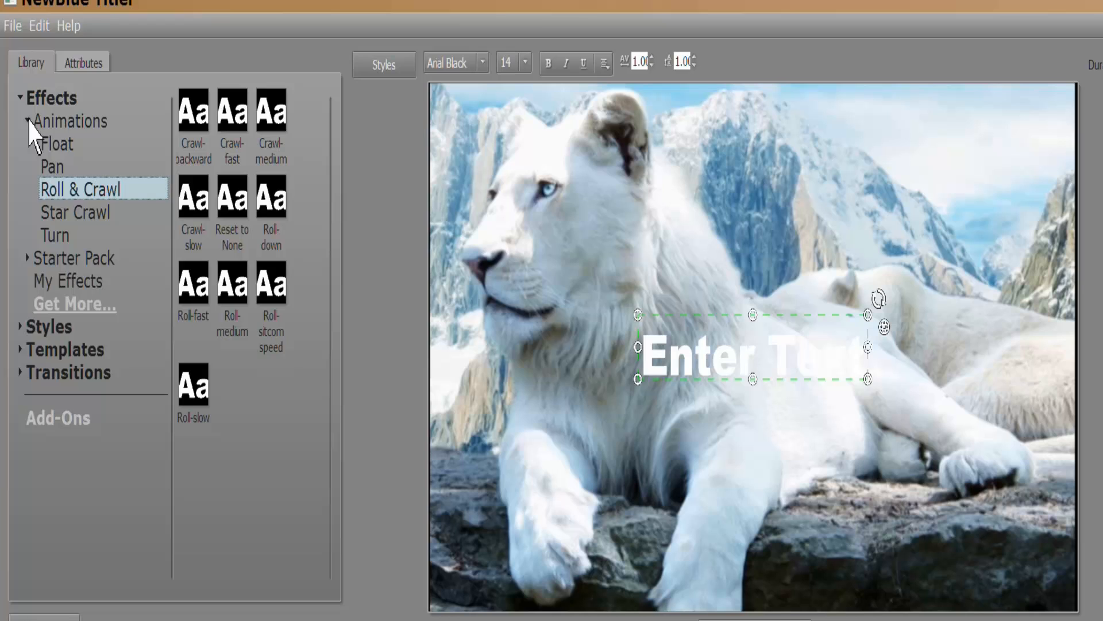
{"action": "left_click", "coordinate": [28, 121]}
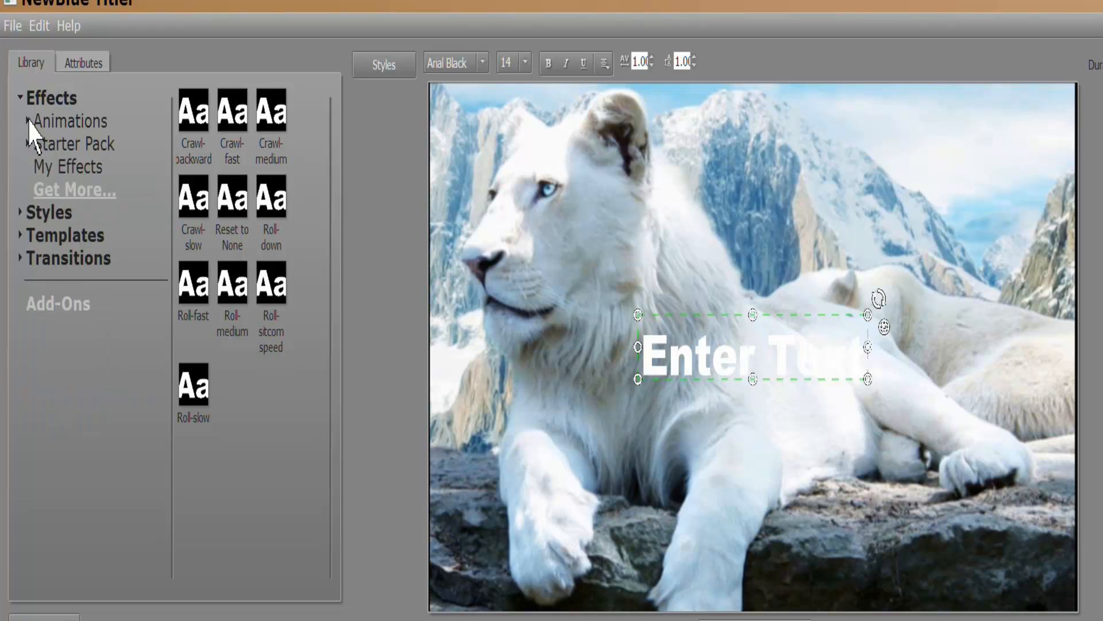
Browse Starter Pack's Colored Pencil, Dream Glow, Film Camera and Lens Correction presets, ending on Lens Correction.
{"action": "left_click", "coordinate": [28, 143]}
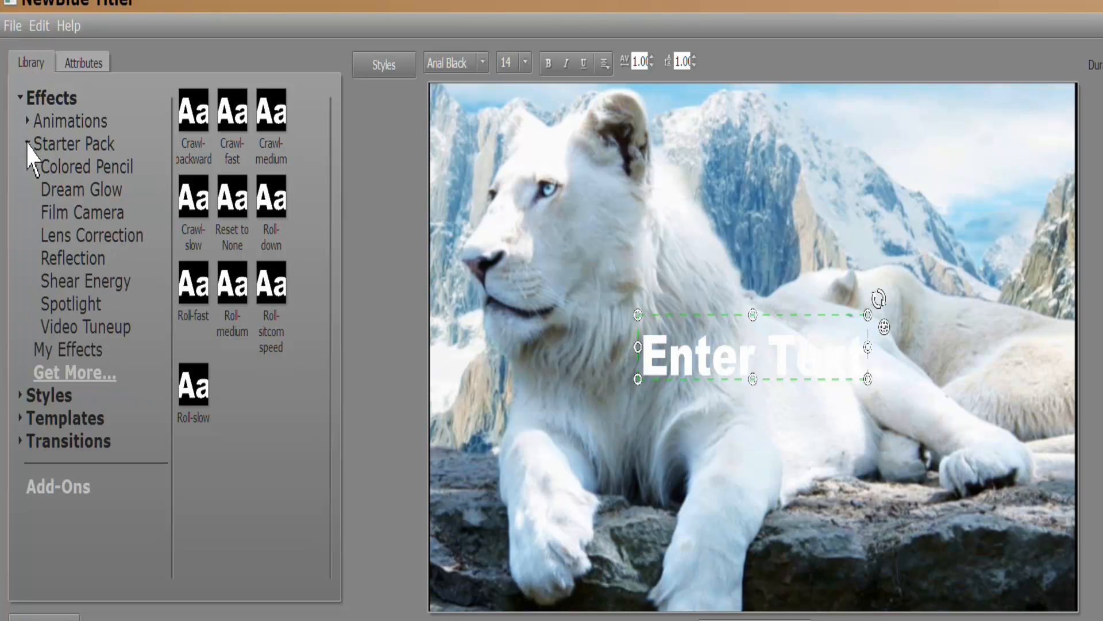
{"action": "left_click", "coordinate": [117, 167]}
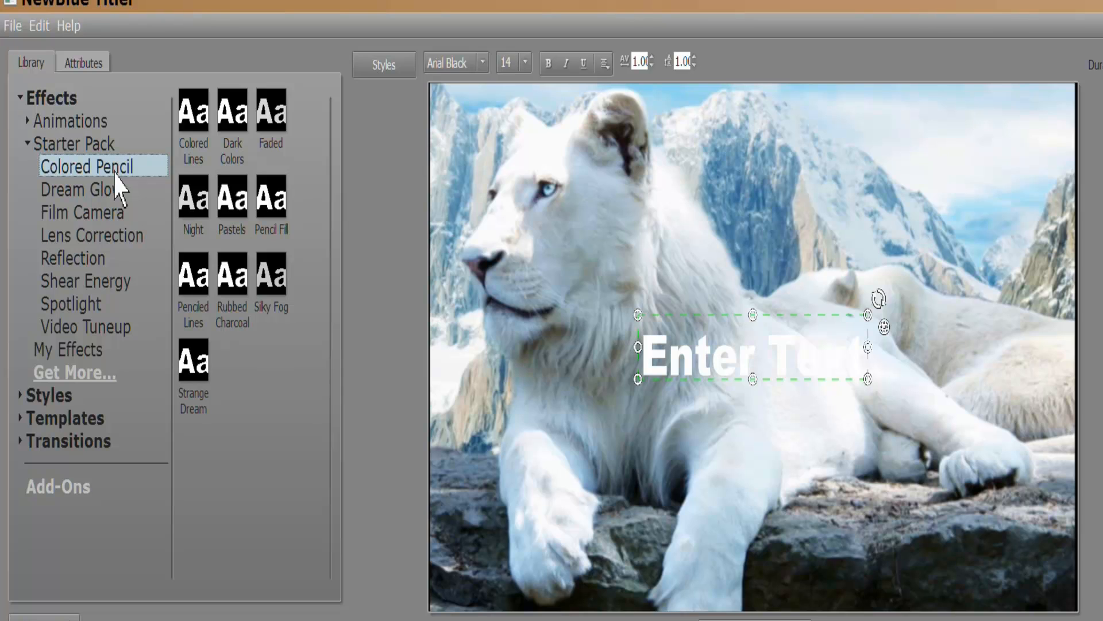
{"action": "left_click", "coordinate": [117, 200]}
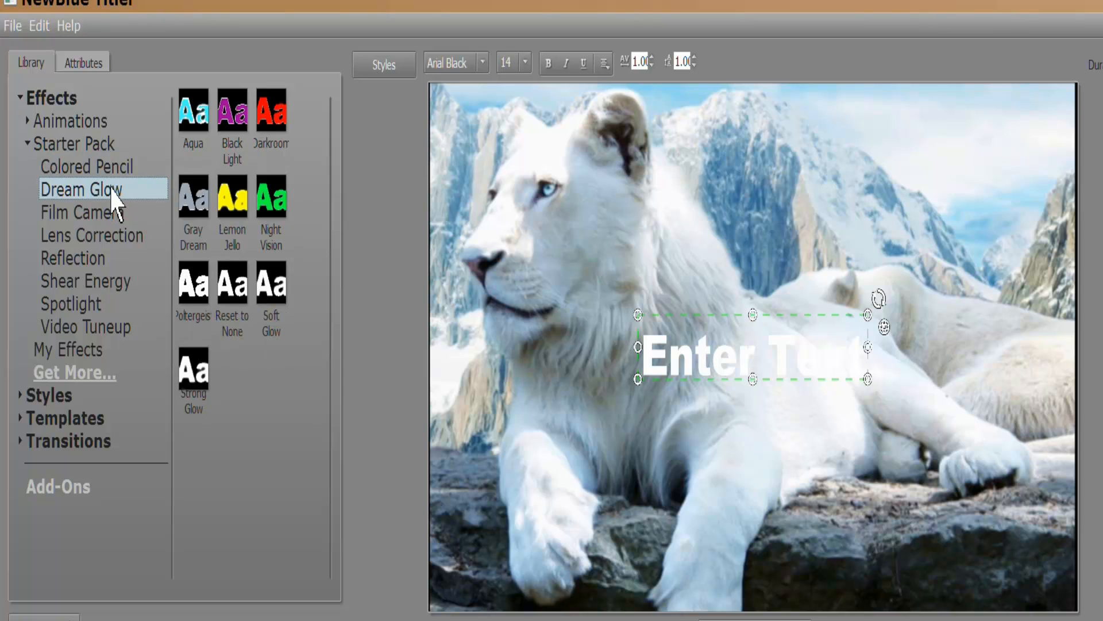
{"action": "left_click", "coordinate": [110, 214]}
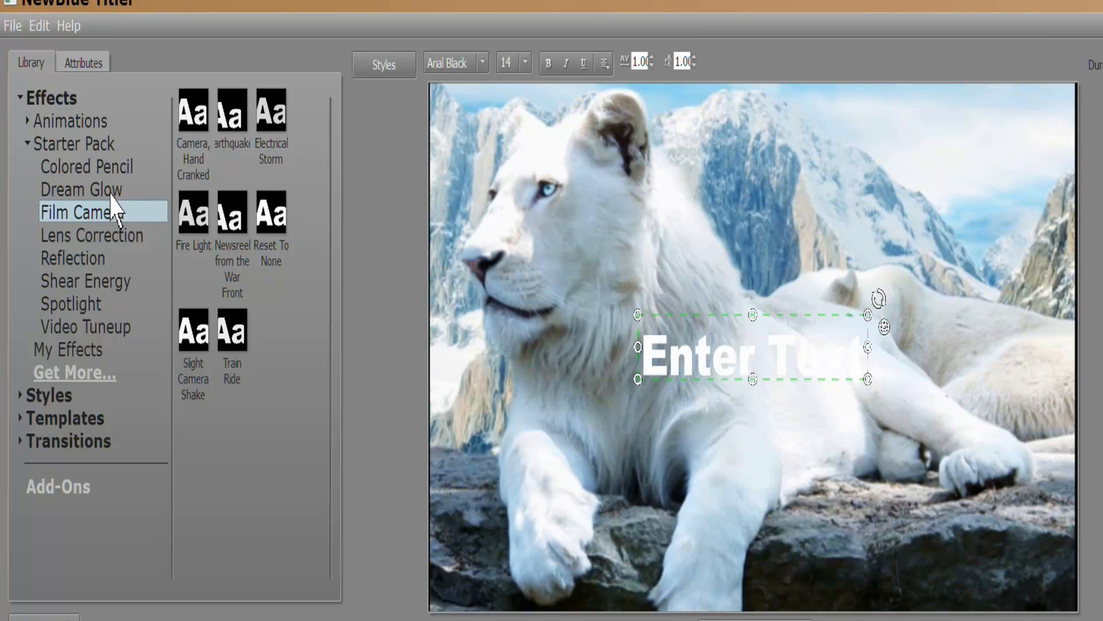
{"action": "left_click", "coordinate": [111, 236]}
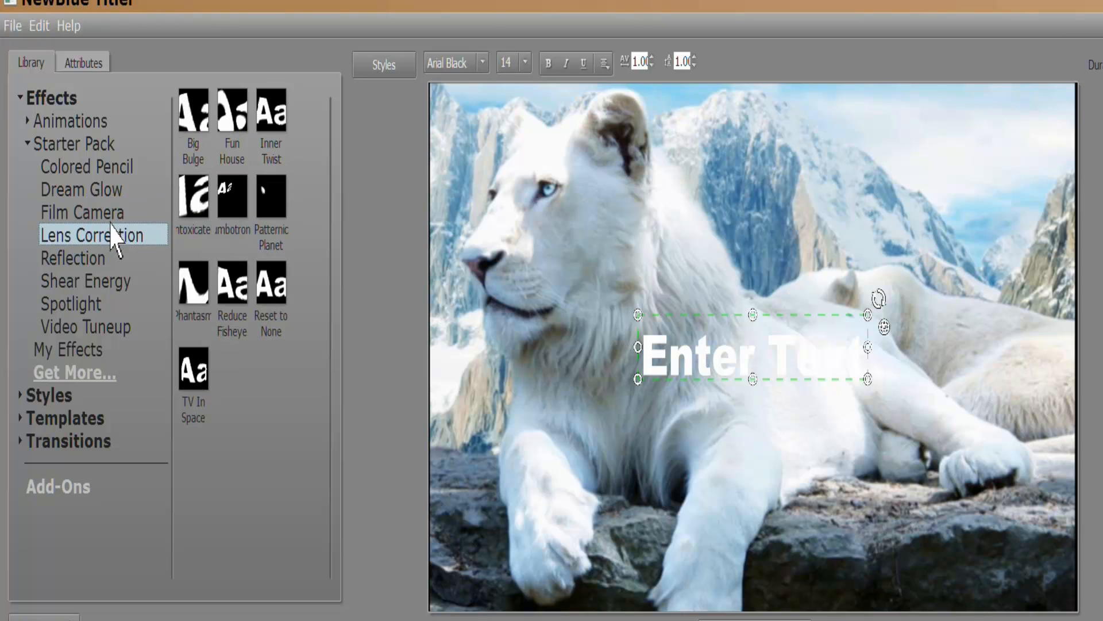
{"action": "left_click", "coordinate": [112, 219]}
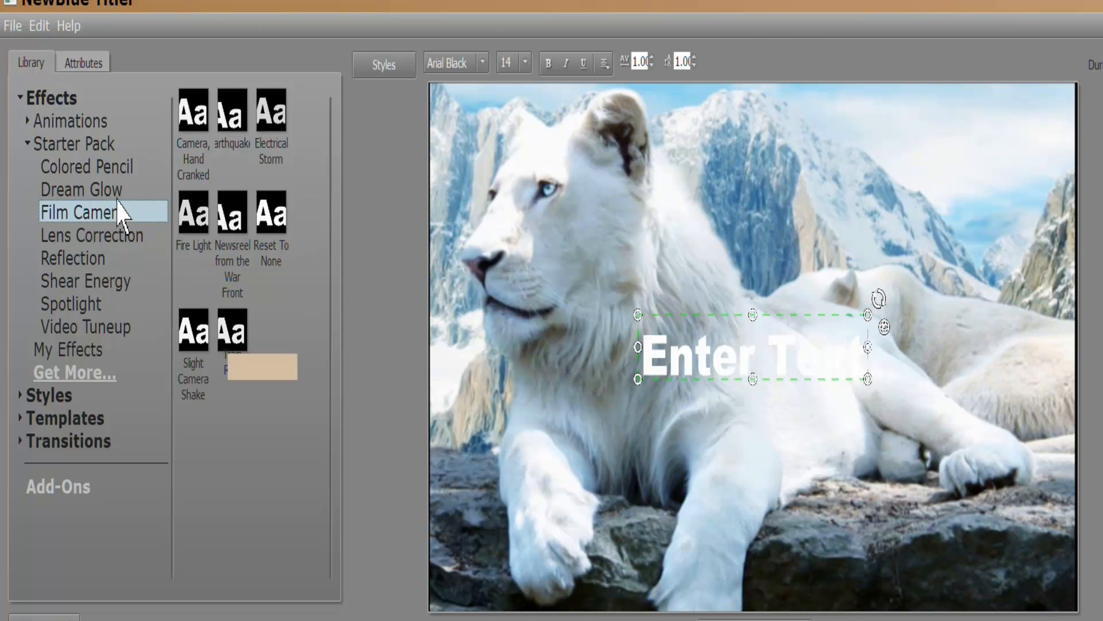
{"action": "left_click", "coordinate": [104, 197]}
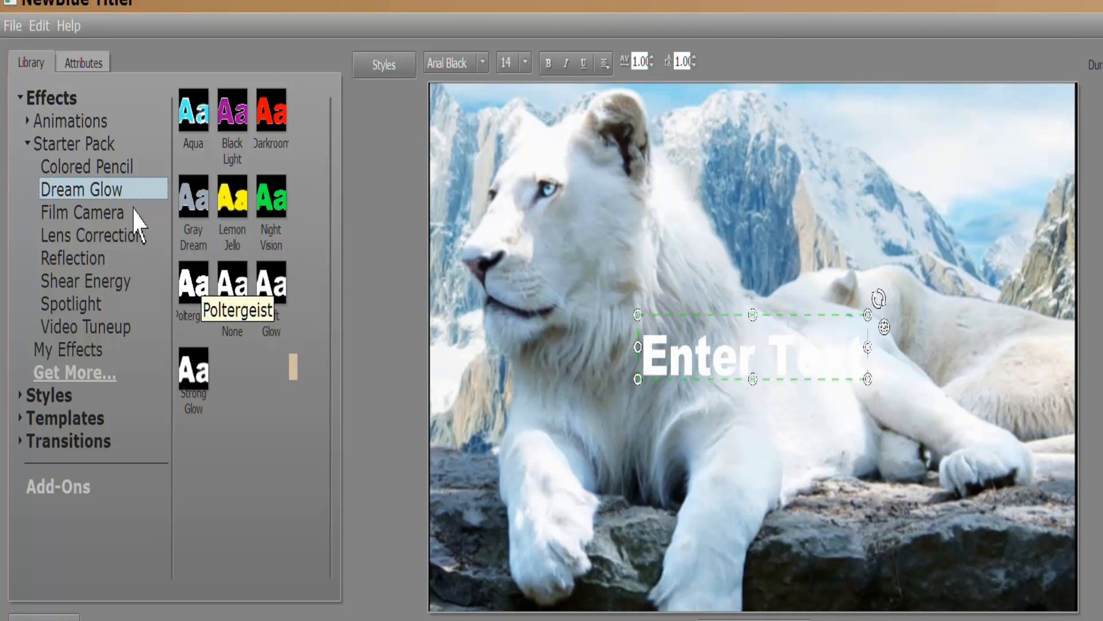
{"action": "left_click", "coordinate": [89, 169]}
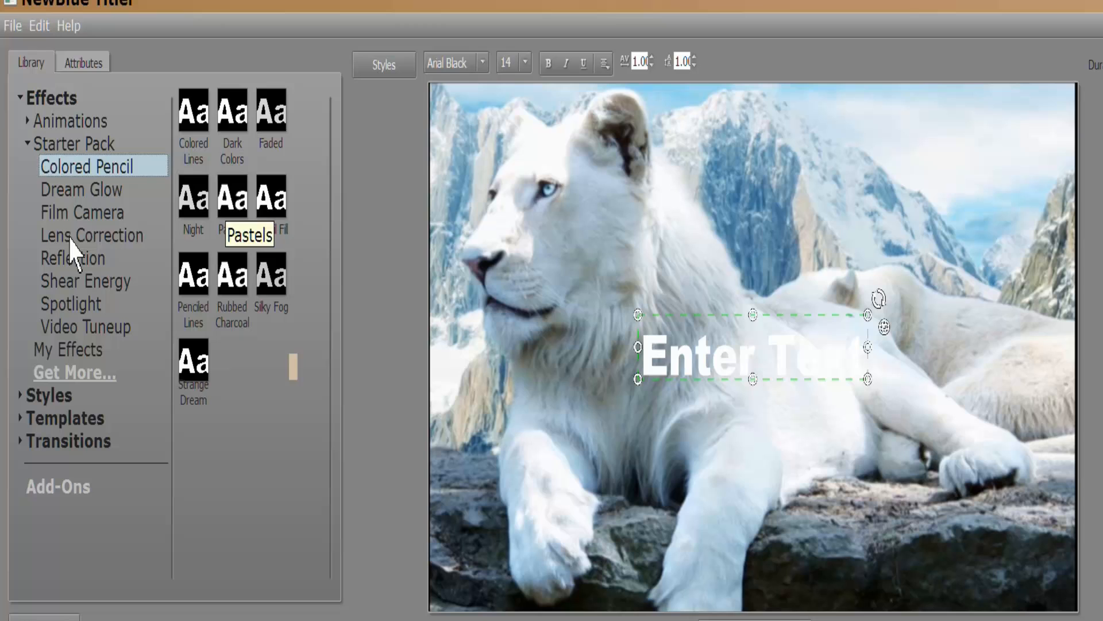
{"action": "left_click", "coordinate": [71, 240]}
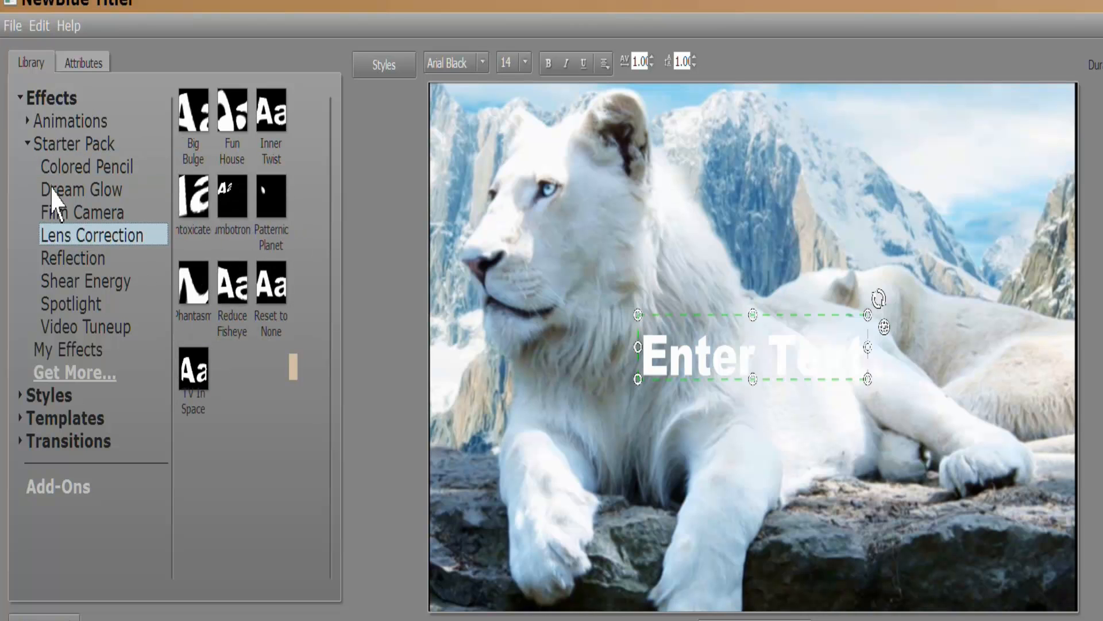
{"action": "left_click", "coordinate": [28, 144]}
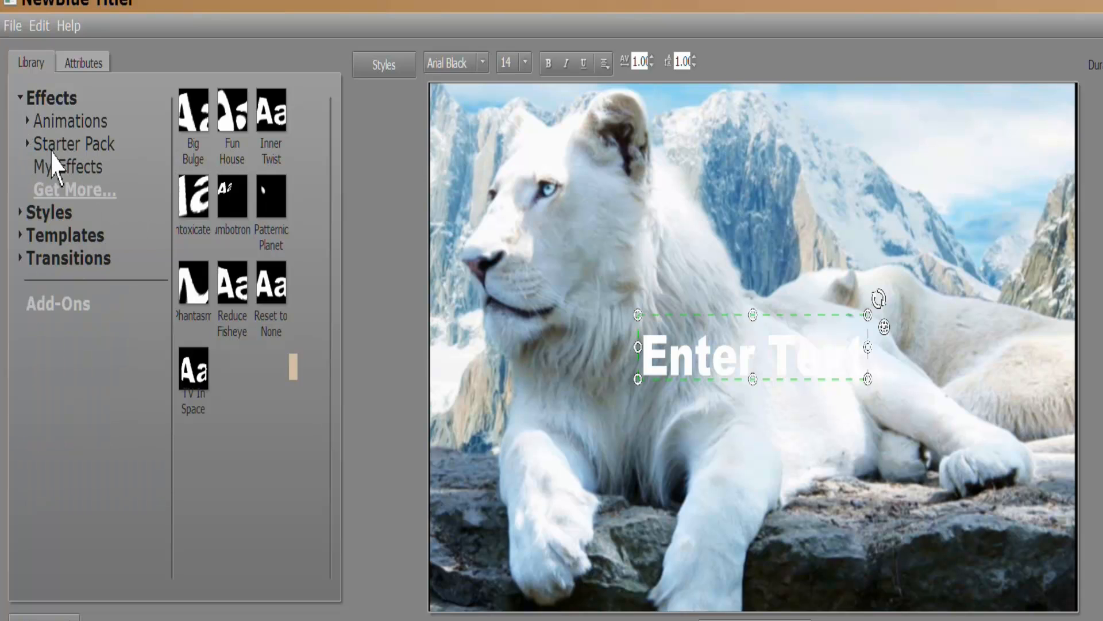
Check My Templates, then list all built-in title templates, Baseball through Metallic.
{"action": "left_click", "coordinate": [20, 99]}
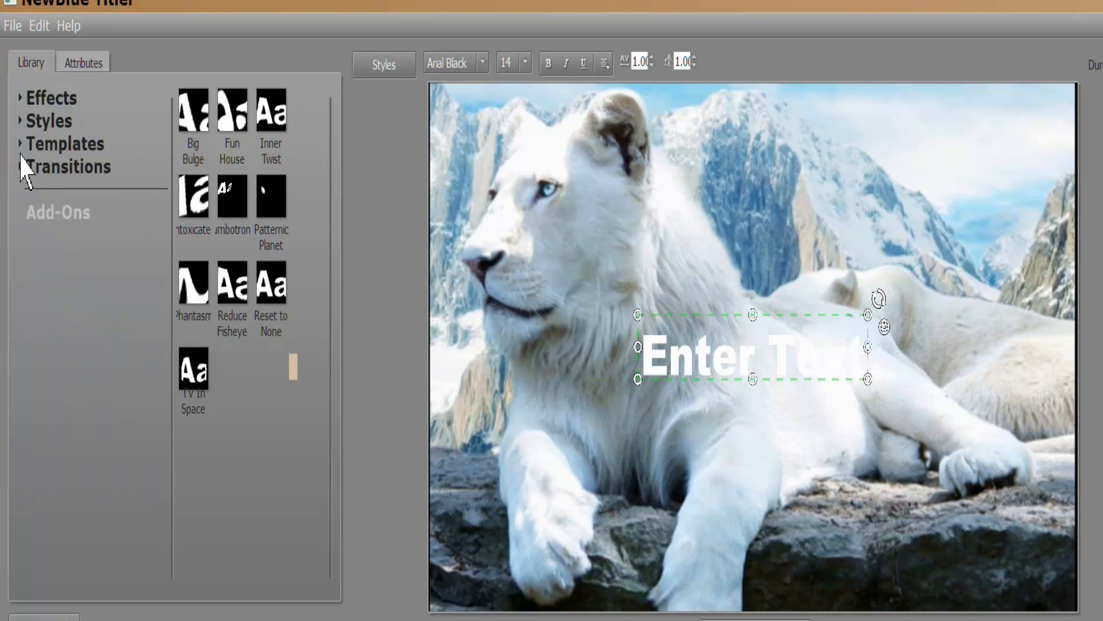
{"action": "left_click", "coordinate": [21, 122]}
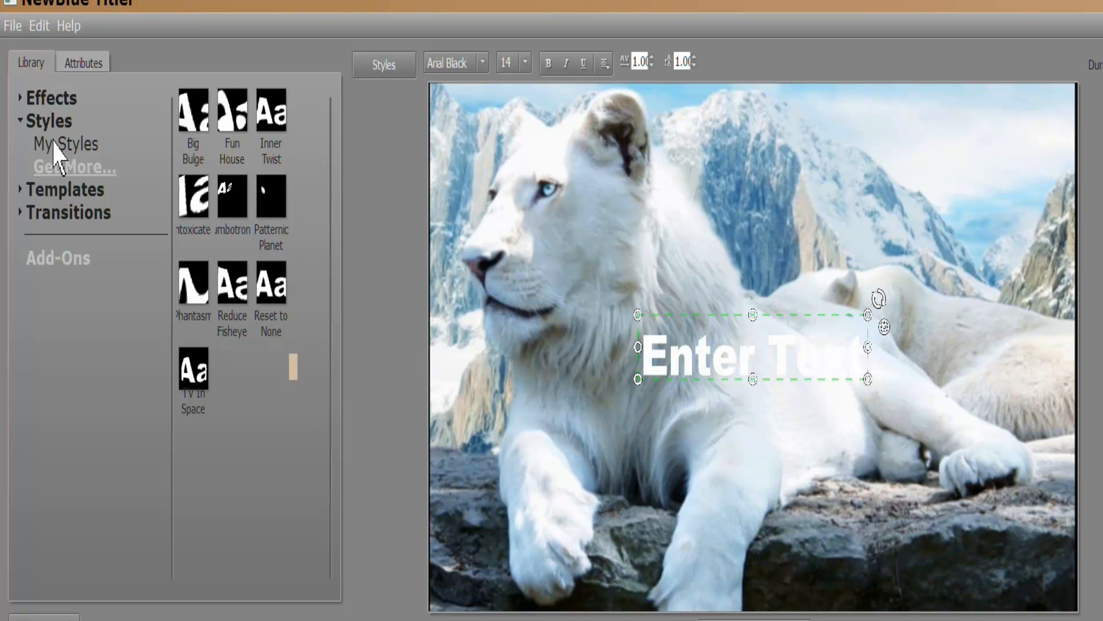
{"action": "left_click", "coordinate": [21, 121]}
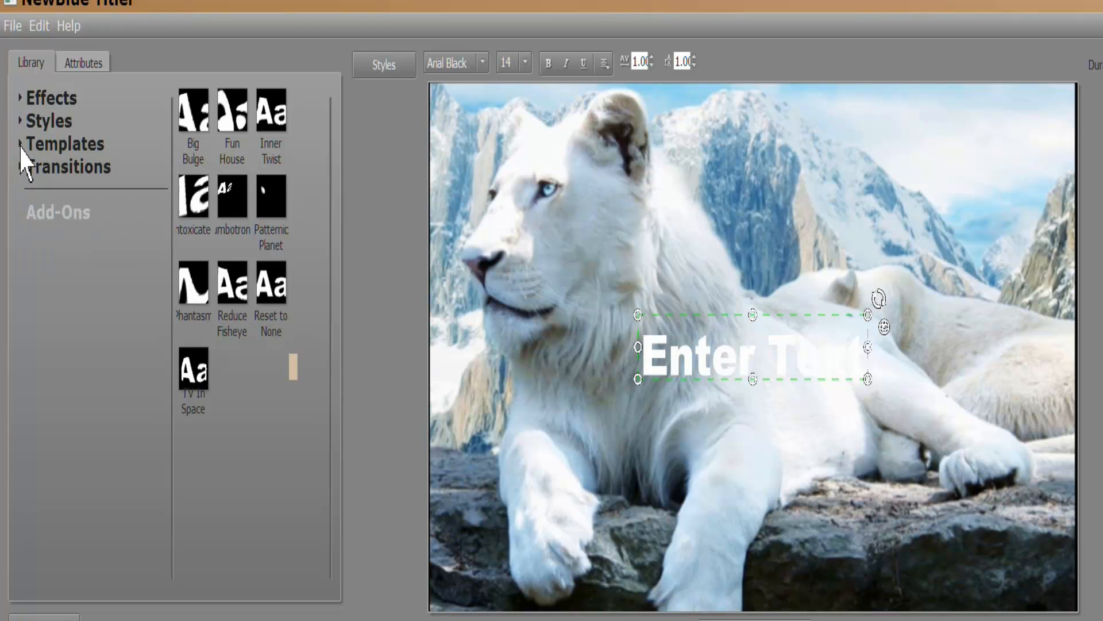
{"action": "left_click", "coordinate": [21, 144]}
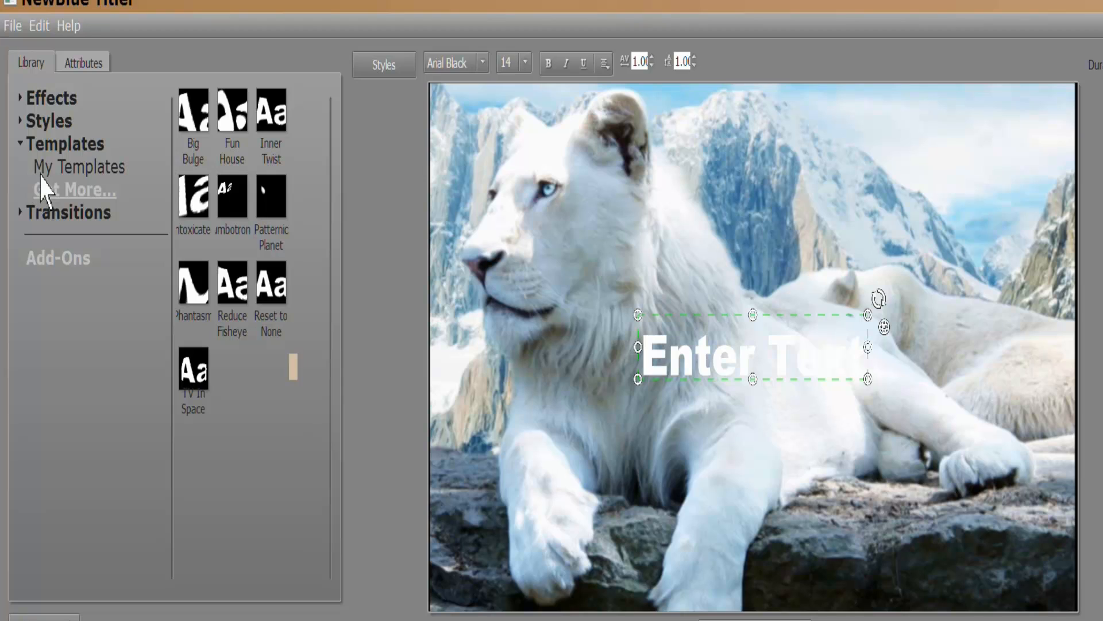
{"action": "left_click", "coordinate": [64, 168]}
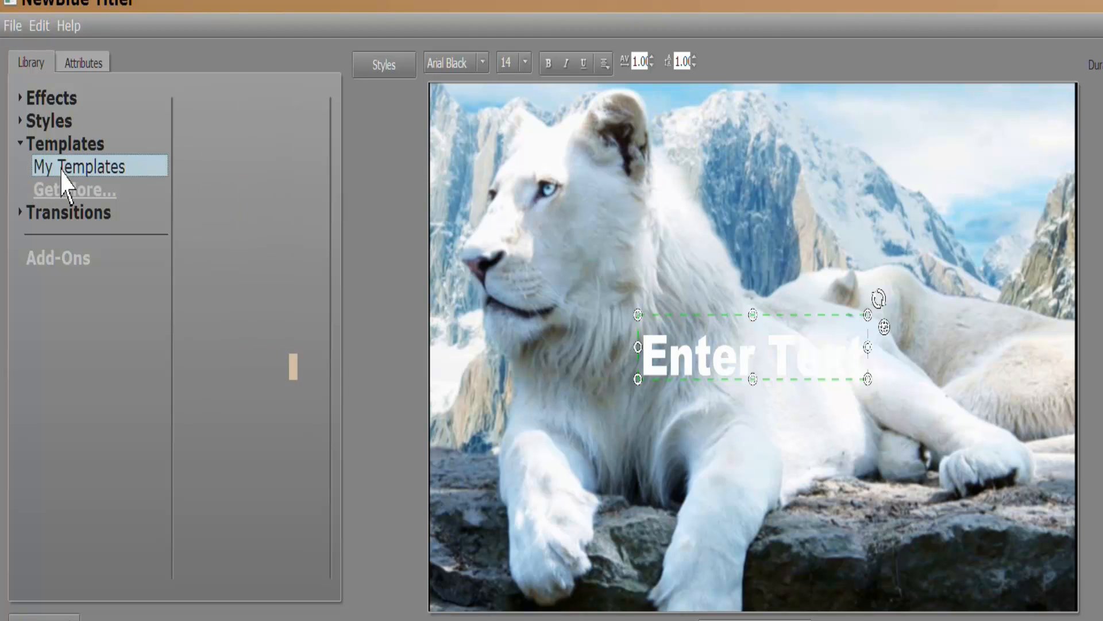
{"action": "left_click", "coordinate": [21, 145]}
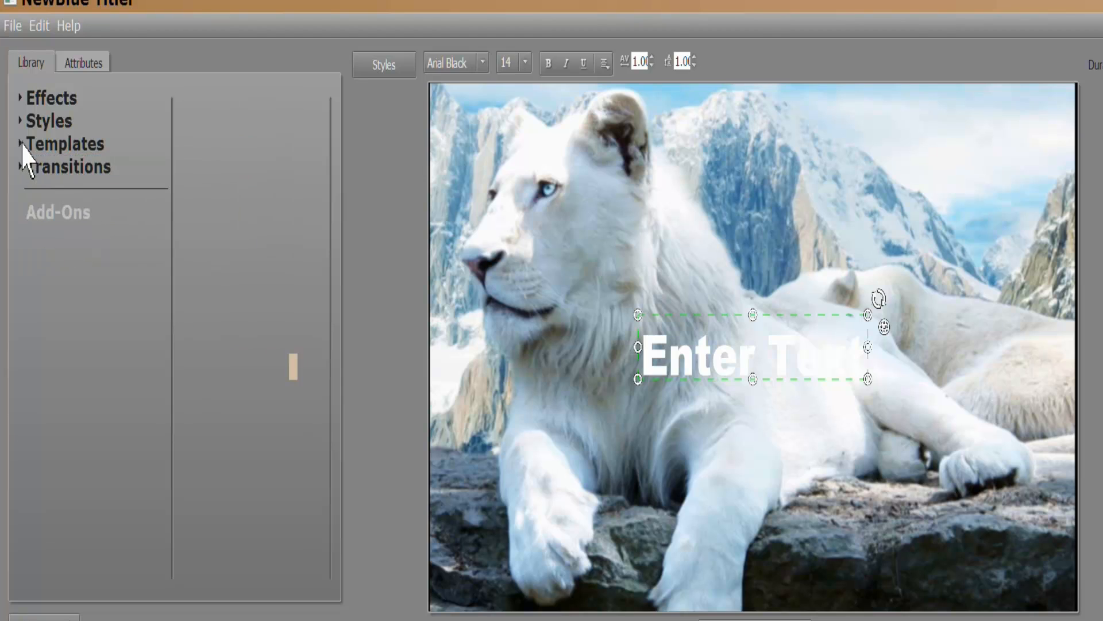
{"action": "left_click", "coordinate": [47, 152]}
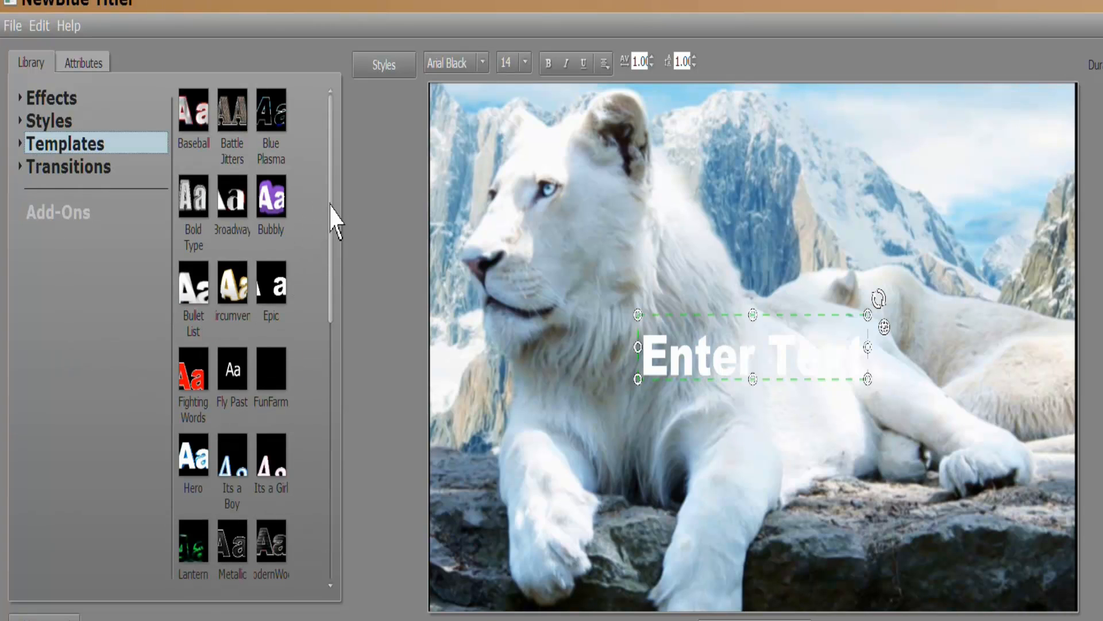
{"action": "left_click_drag", "start_coordinate": [331, 205], "coordinate": [326, 467]}
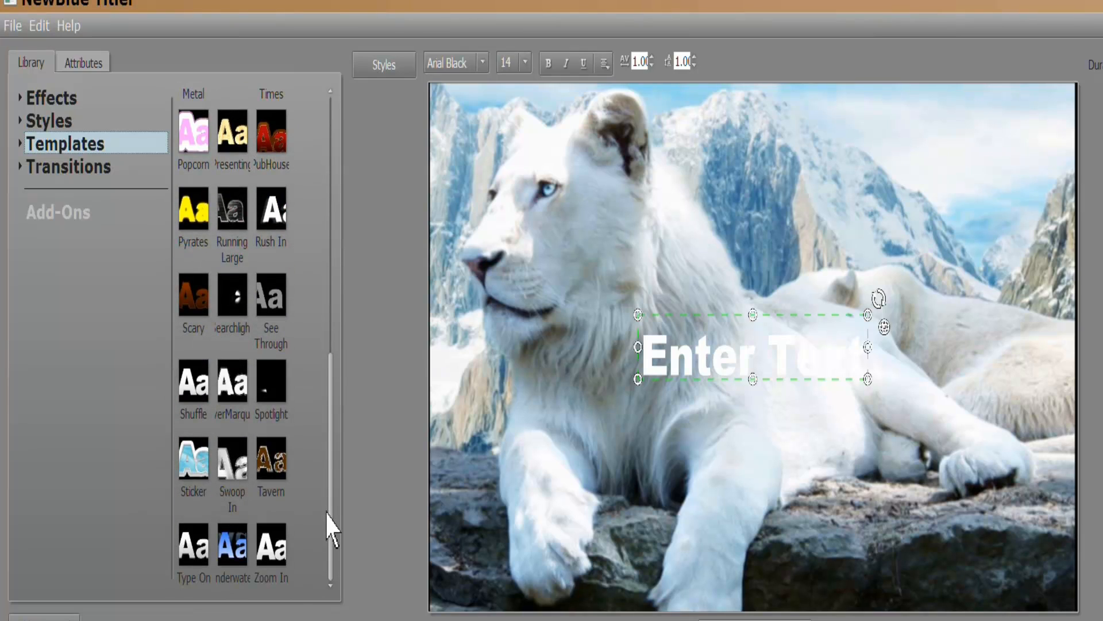
{"action": "left_click_drag", "start_coordinate": [327, 513], "coordinate": [339, 161]}
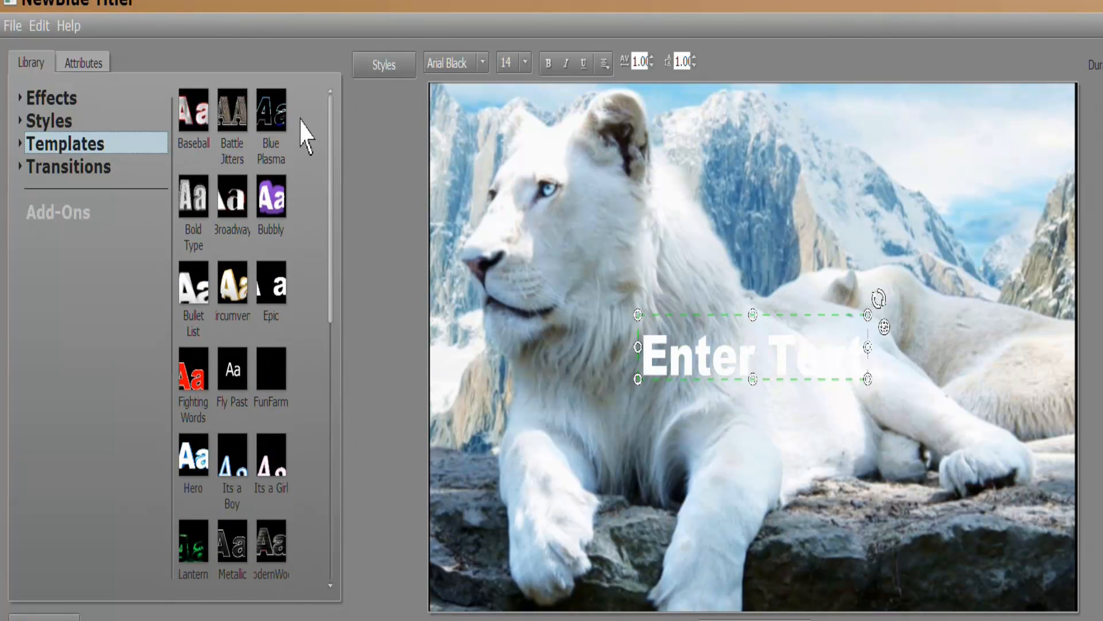
{"action": "mouse_move", "coordinate": [270, 117]}
{"action": "mouse_move", "coordinate": [193, 221]}
{"action": "mouse_move", "coordinate": [197, 309]}
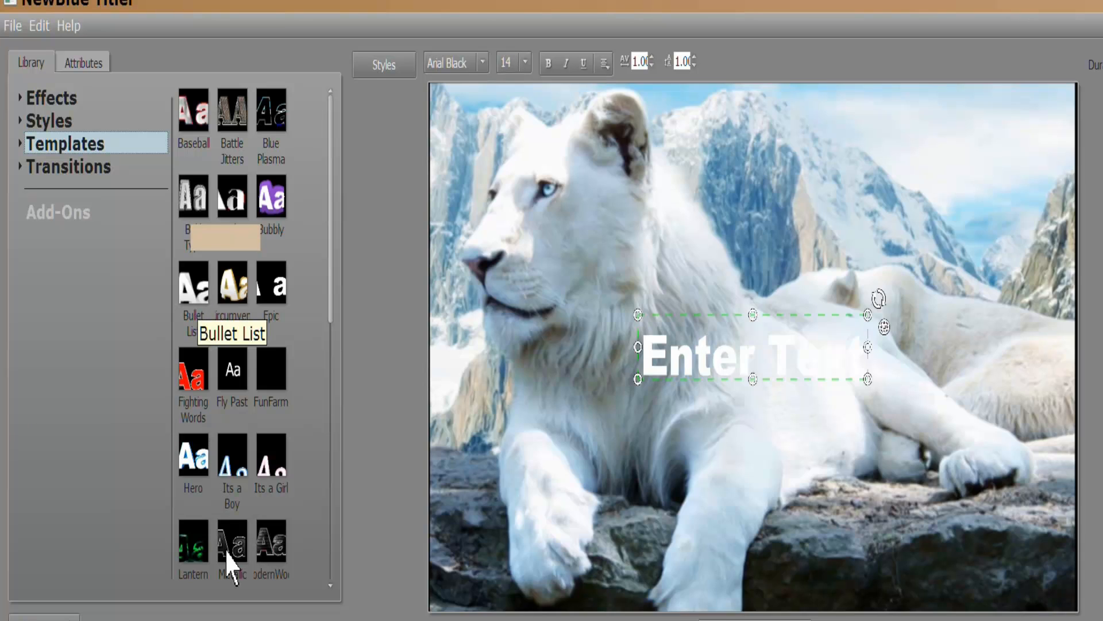
{"action": "mouse_move", "coordinate": [226, 549]}
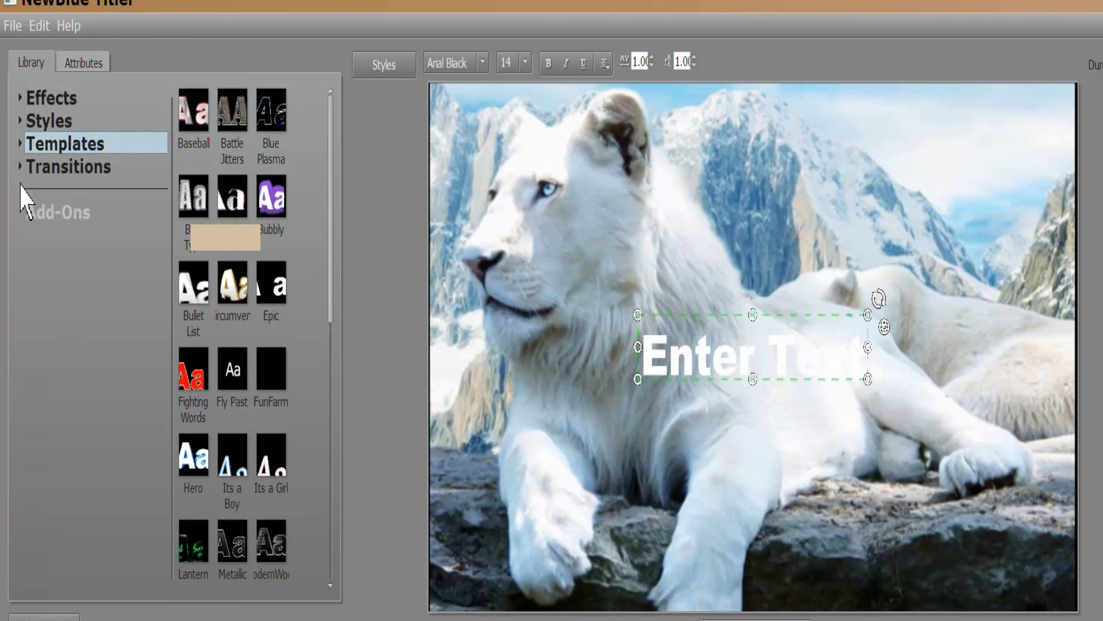
Browse the Fade In and Fly Past animation presets, then show the Starter Pack transitions.
{"action": "left_click", "coordinate": [20, 167]}
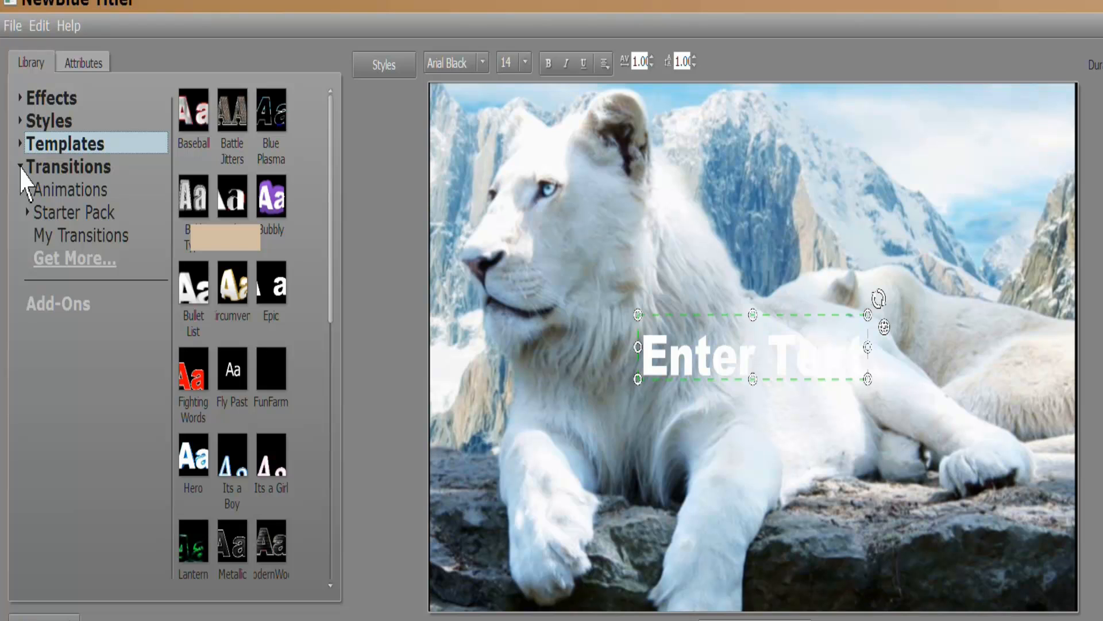
{"action": "left_click", "coordinate": [20, 143]}
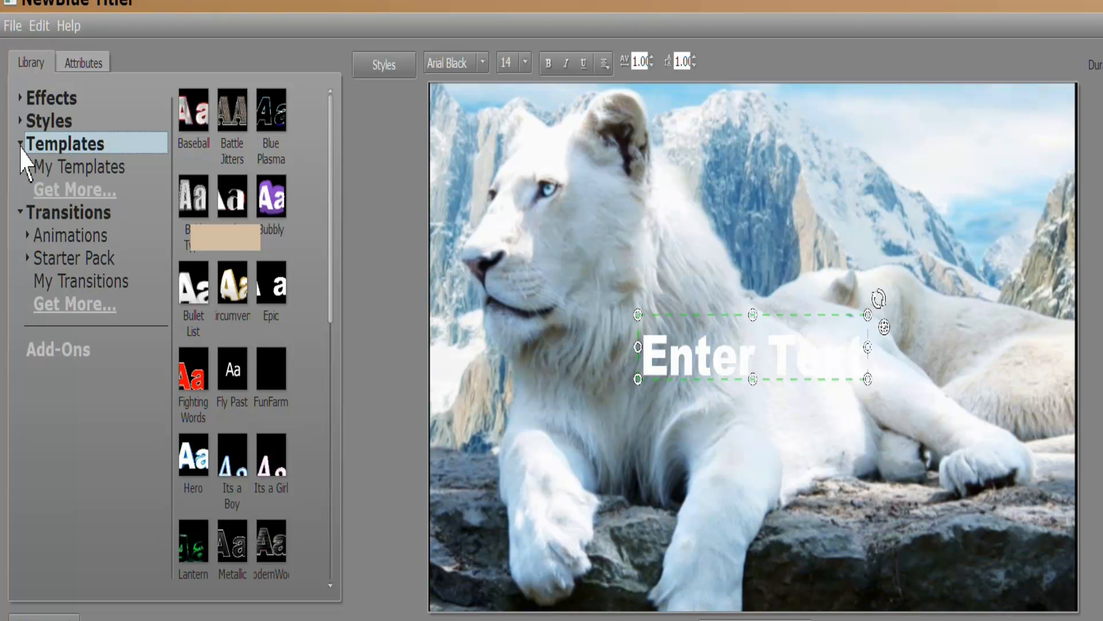
{"action": "left_click", "coordinate": [20, 145]}
{"action": "double_click", "coordinate": [66, 193]}
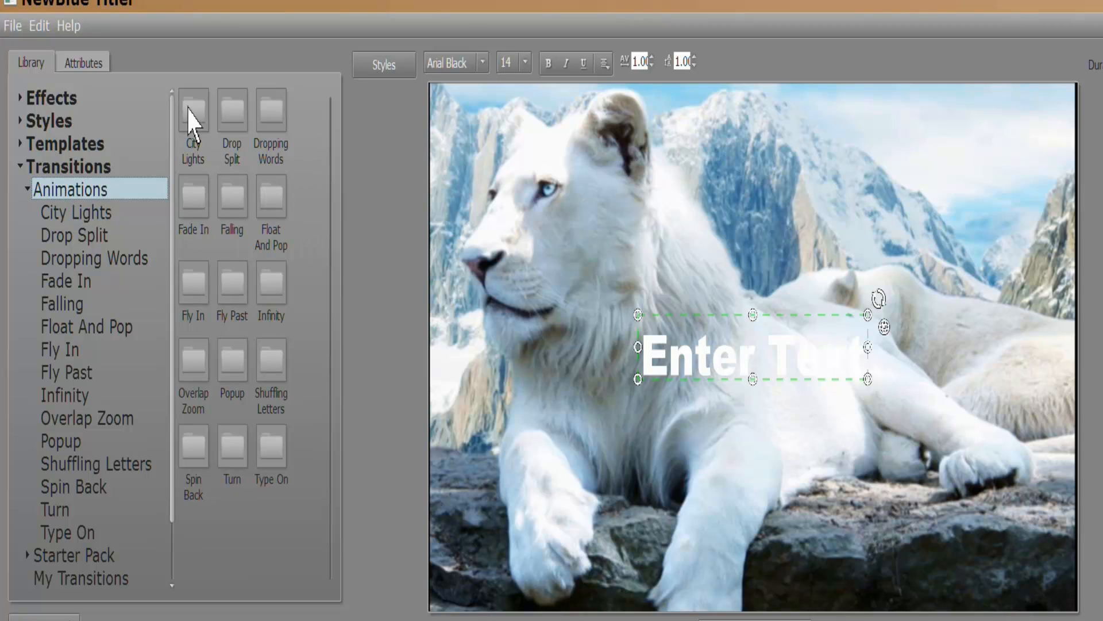
{"action": "double_click", "coordinate": [196, 222]}
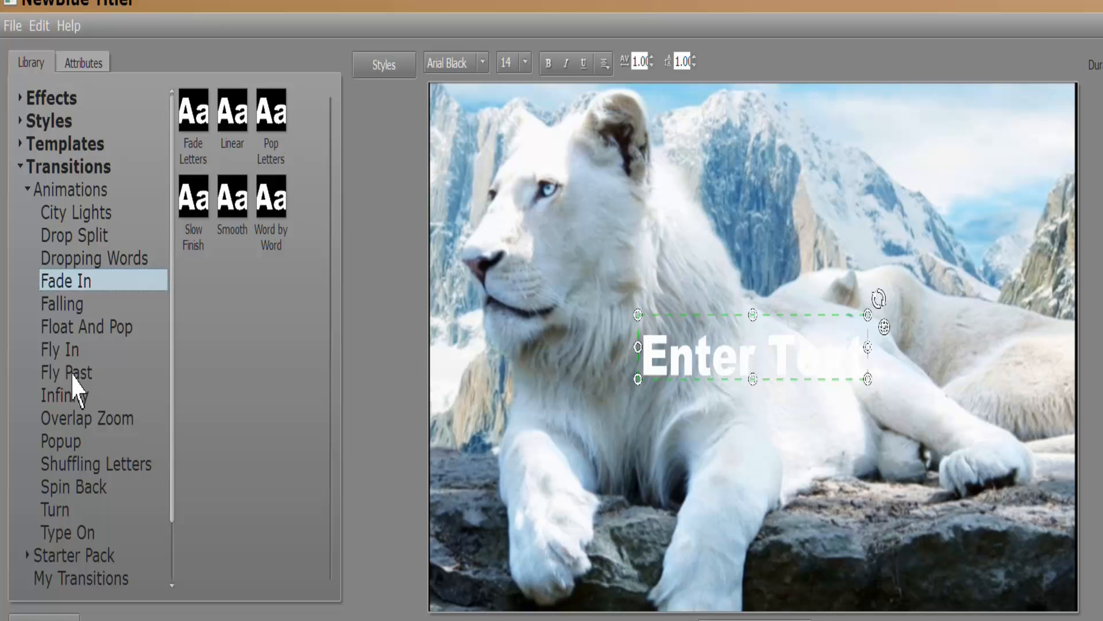
{"action": "left_click", "coordinate": [73, 375]}
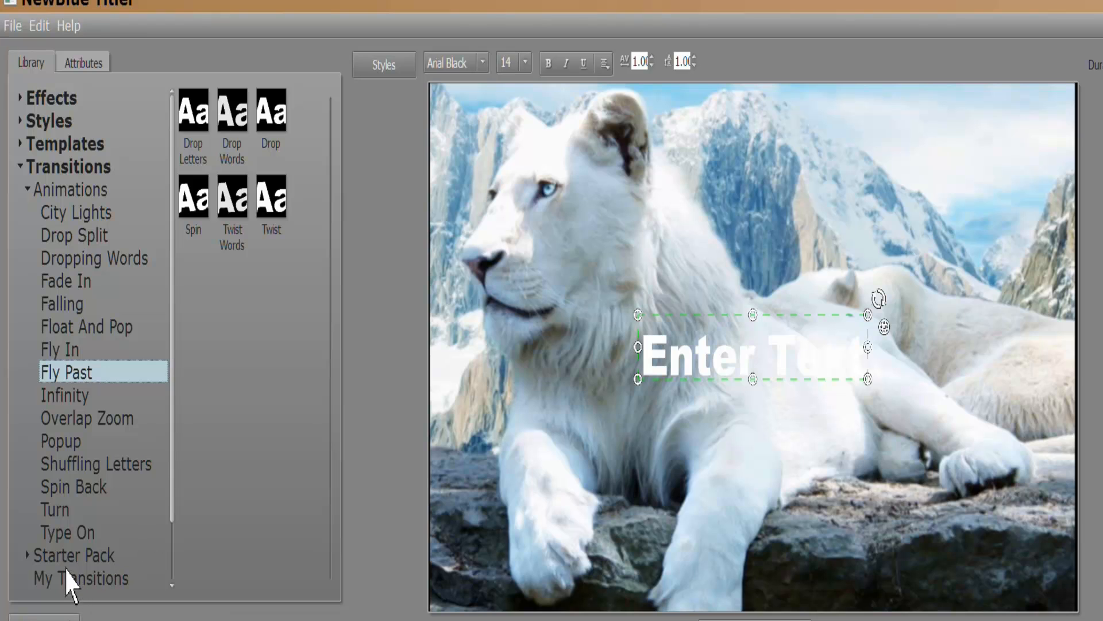
{"action": "left_click", "coordinate": [64, 555]}
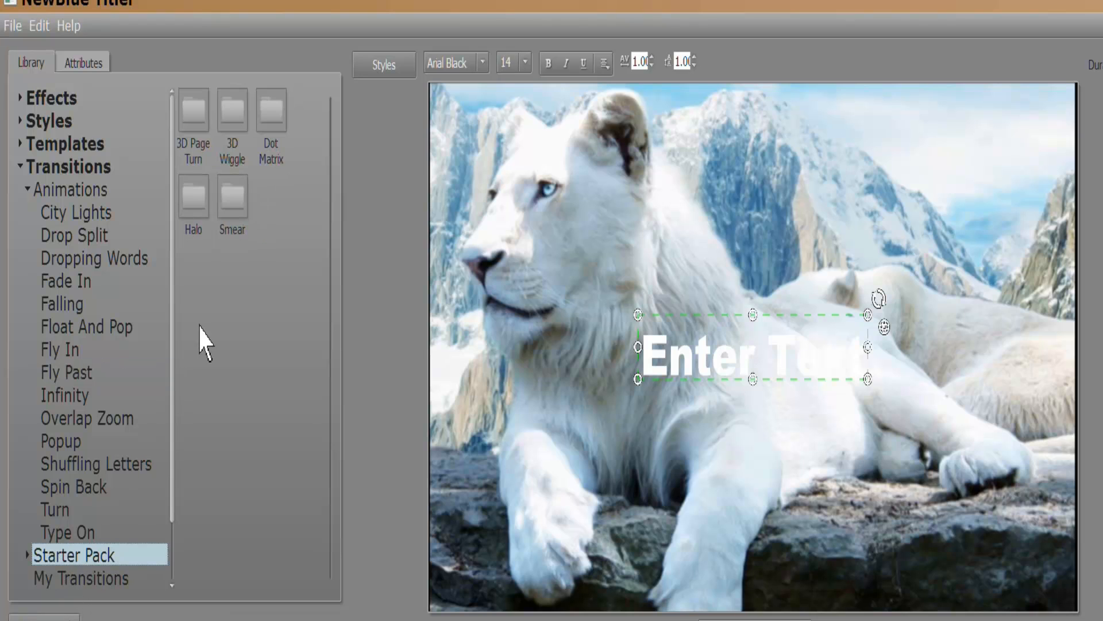
Apply Blue Plasma to add Fade In, Overlap Zoom, Turn and Shear Energy.
{"action": "double_click", "coordinate": [229, 198]}
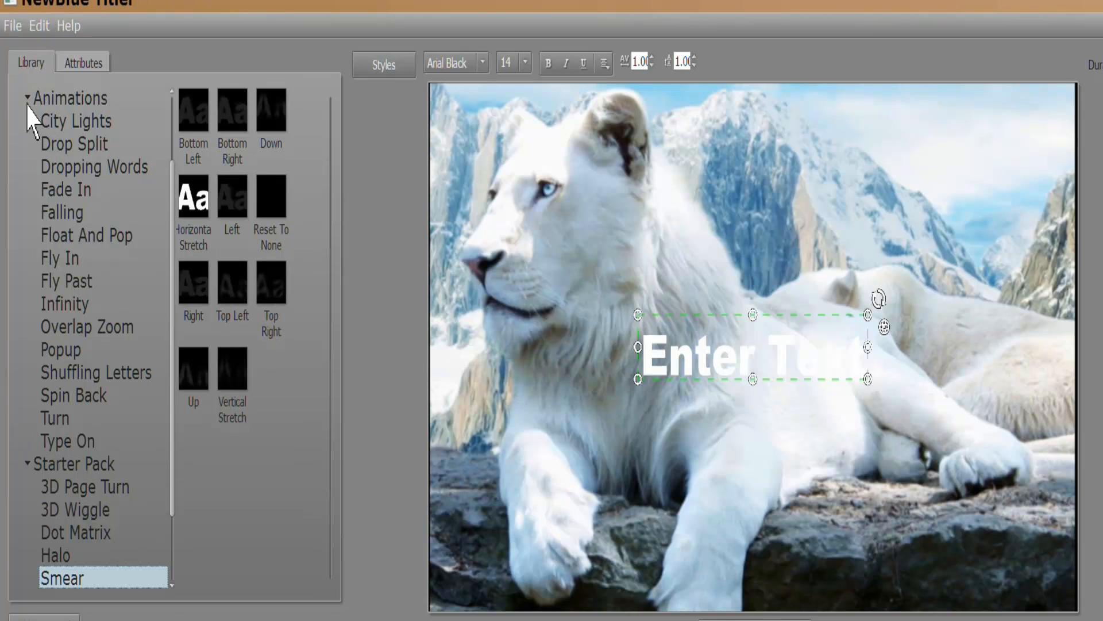
{"action": "left_click", "coordinate": [27, 97]}
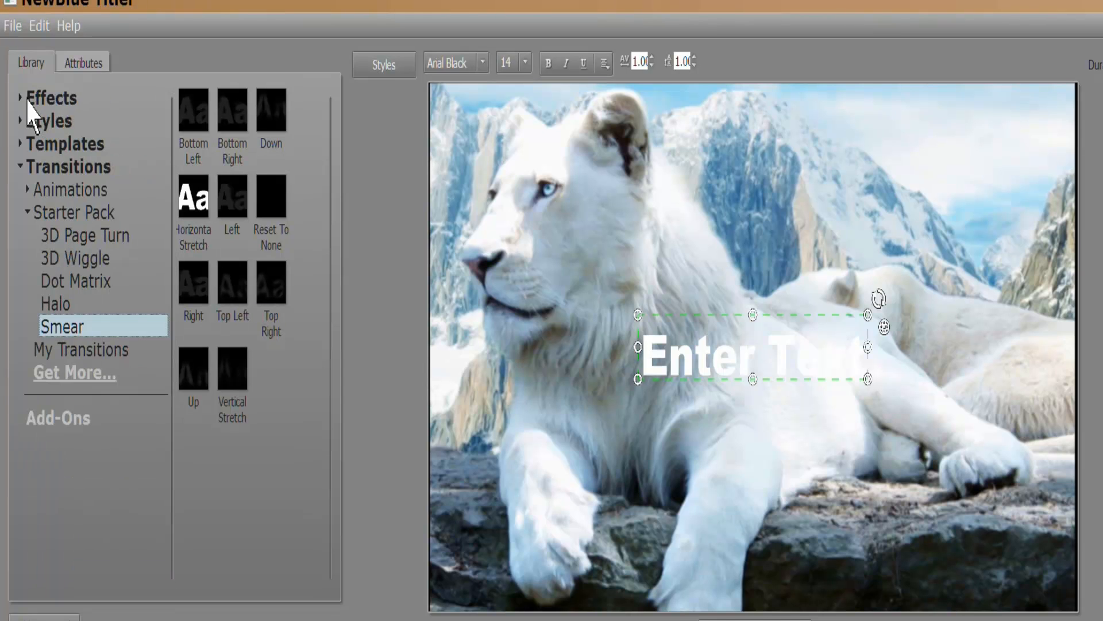
{"action": "left_click", "coordinate": [58, 195]}
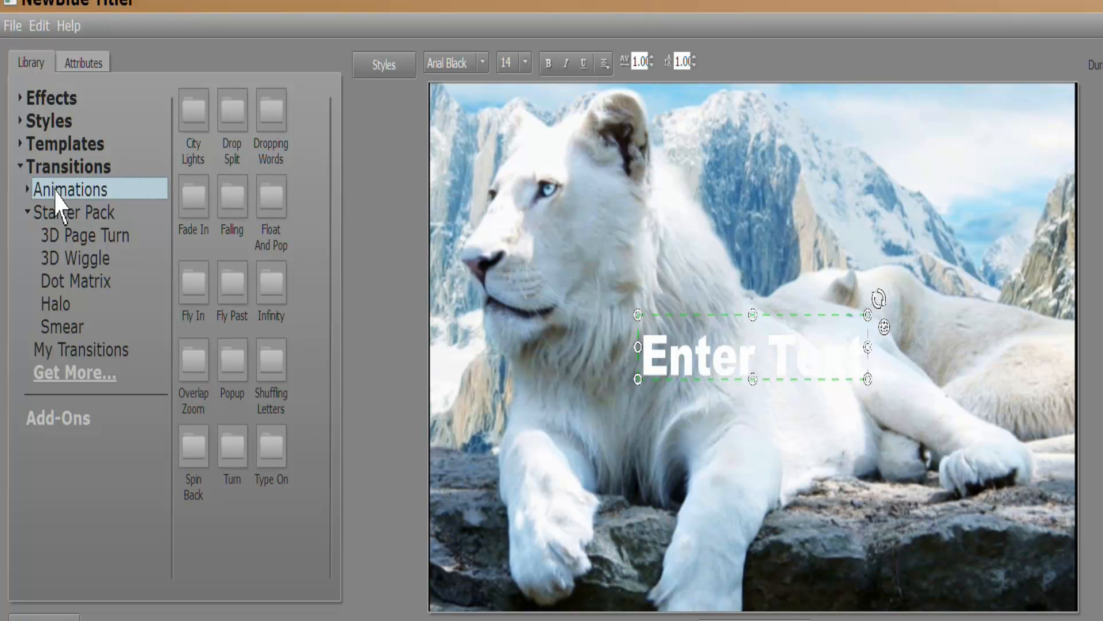
{"action": "left_click", "coordinate": [43, 144]}
{"action": "left_click", "coordinate": [274, 121]}
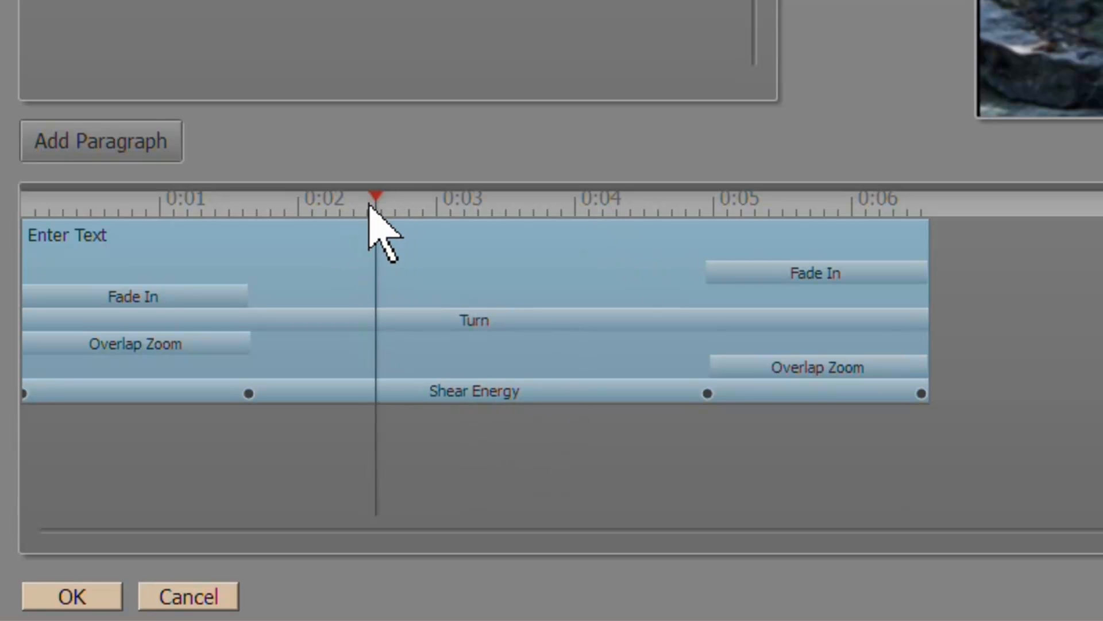
Set the first Fade In transition to Pop Letters and preview the letters popping in.
{"action": "mouse_move", "coordinate": [368, 200]}
{"action": "left_mouse_down"}
{"action": "mouse_move", "coordinate": [54, 197]}
{"action": "mouse_move", "coordinate": [273, 197]}
{"action": "mouse_move", "coordinate": [201, 196]}
{"action": "left_mouse_up"}
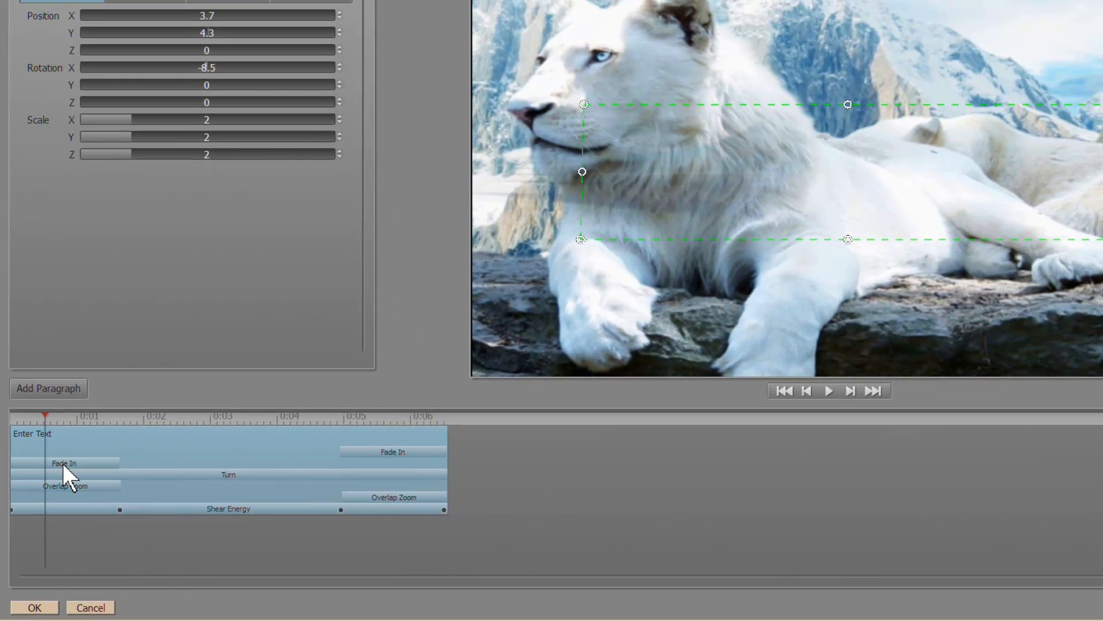
{"action": "left_click", "coordinate": [63, 463]}
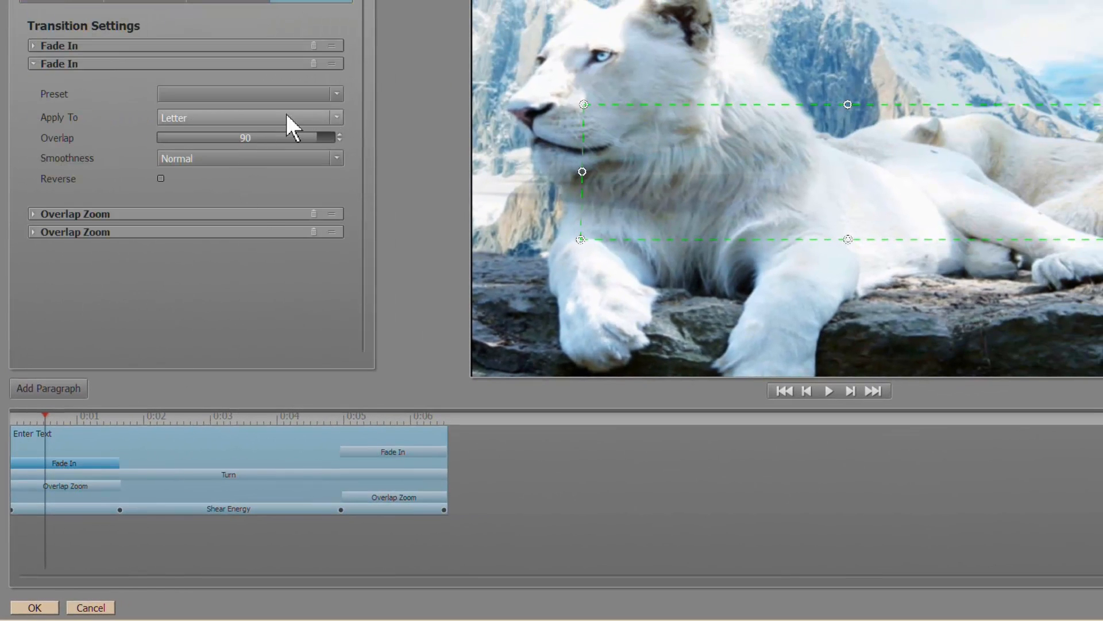
{"action": "left_click", "coordinate": [337, 94]}
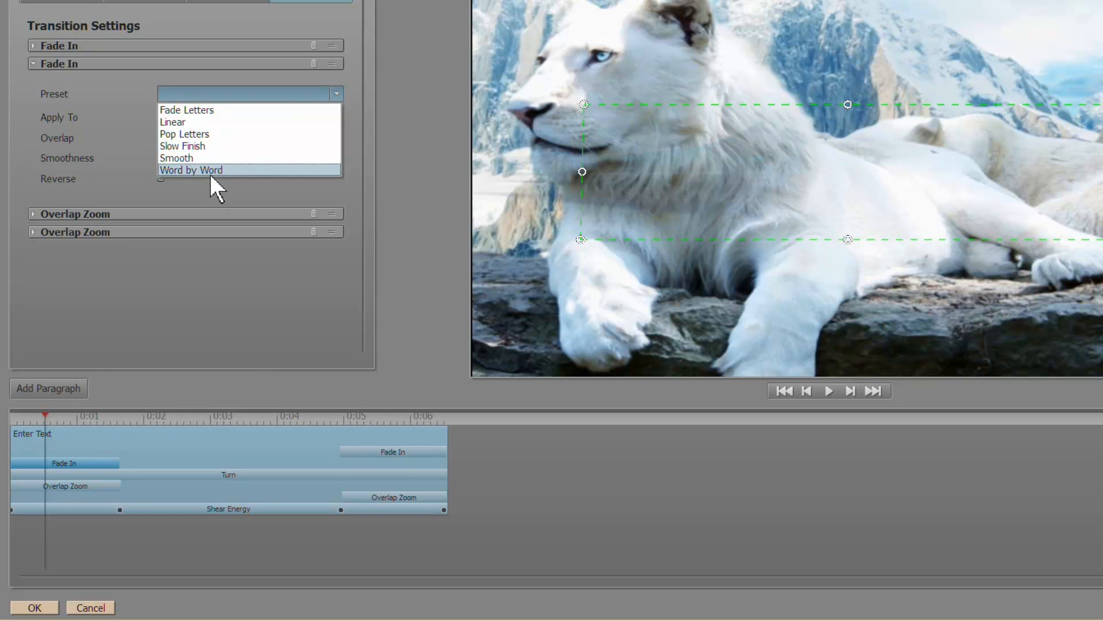
{"action": "left_click", "coordinate": [203, 135]}
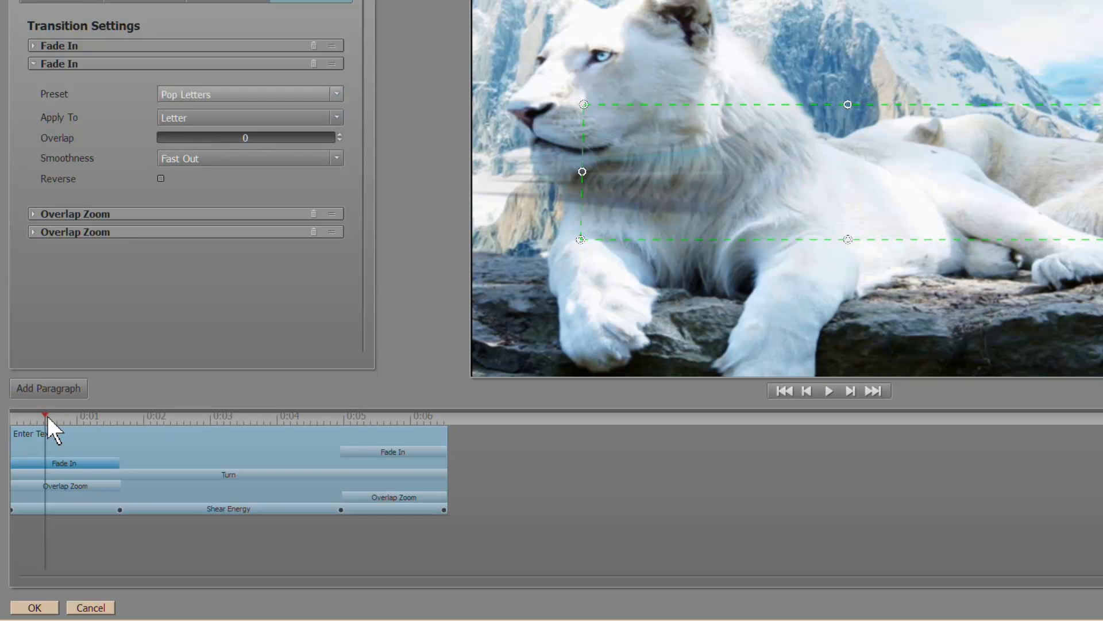
{"action": "mouse_move", "coordinate": [47, 415]}
{"action": "left_mouse_down"}
{"action": "mouse_move", "coordinate": [73, 415]}
{"action": "mouse_move", "coordinate": [36, 415]}
{"action": "left_mouse_up"}
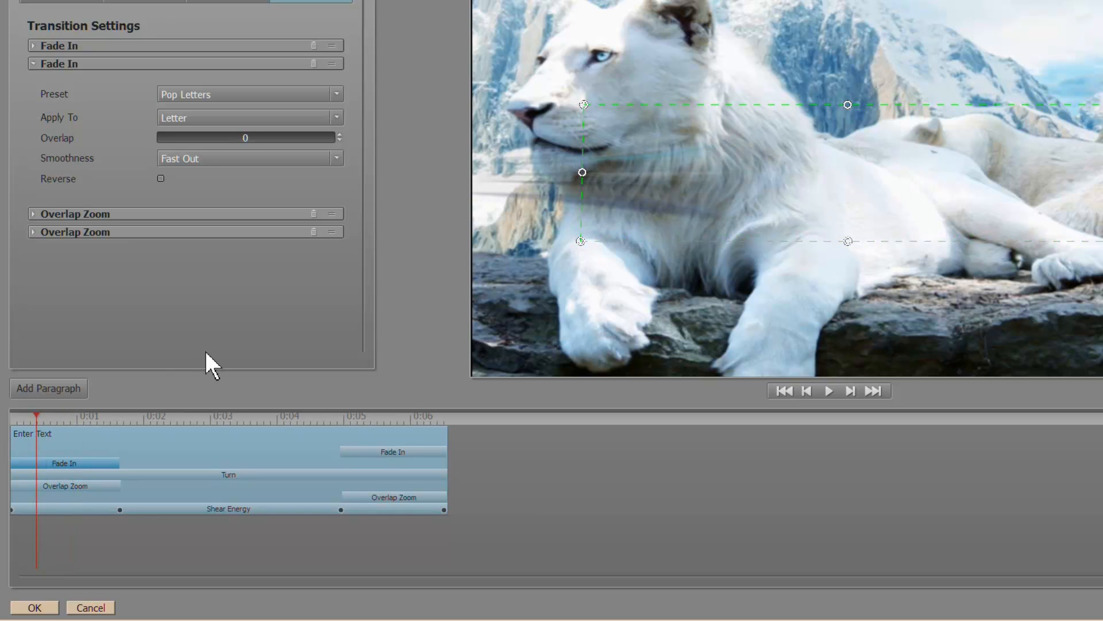
Adjust the Turn effect's start and end tilt angles in Effect Settings.
{"action": "left_click", "coordinate": [201, 473]}
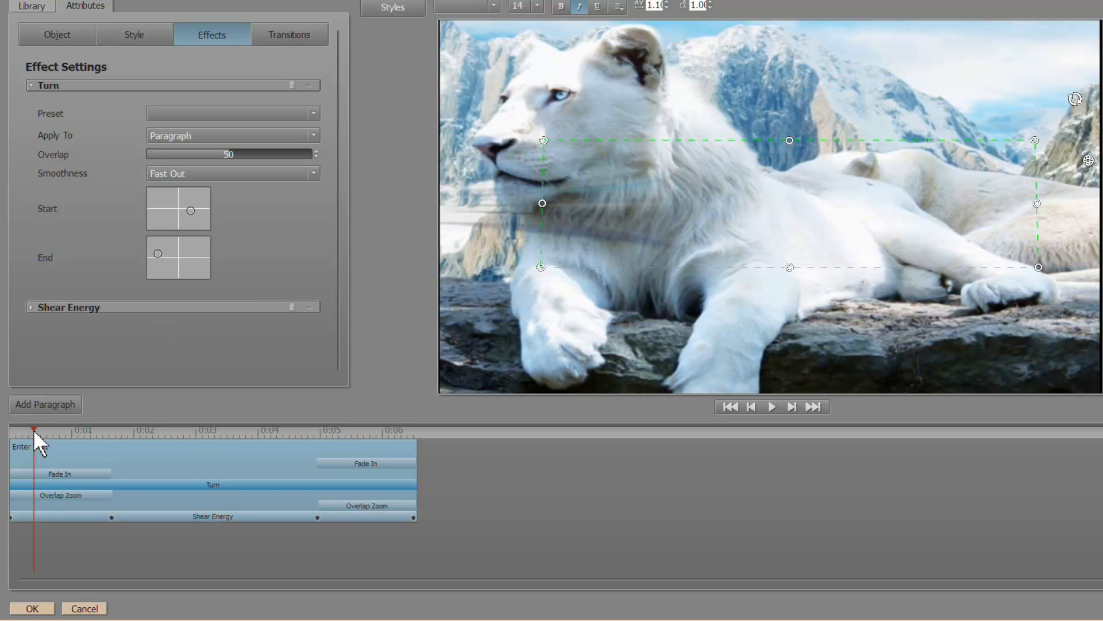
{"action": "left_click_drag", "start_coordinate": [33, 429], "coordinate": [208, 433]}
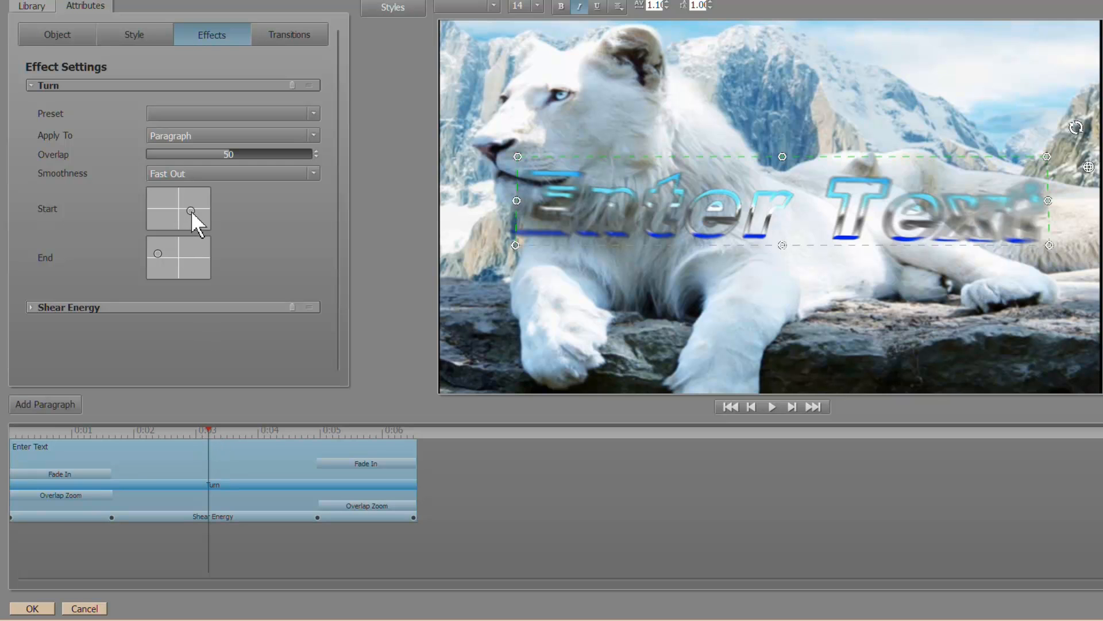
{"action": "left_click_drag", "start_coordinate": [191, 210], "coordinate": [157, 206]}
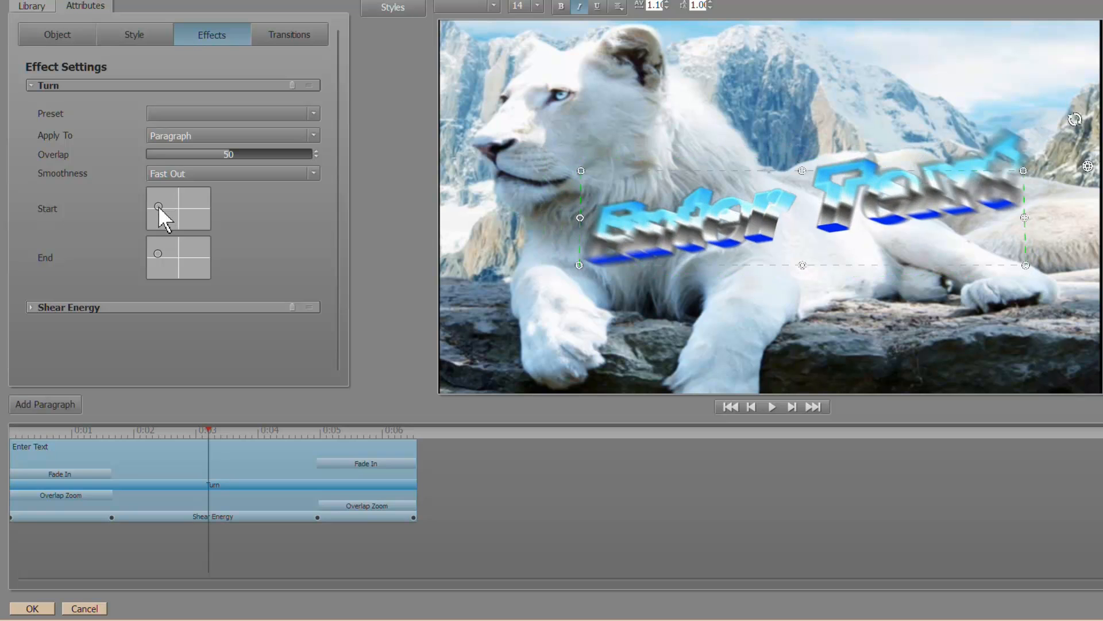
{"action": "left_click_drag", "start_coordinate": [157, 255], "coordinate": [198, 263]}
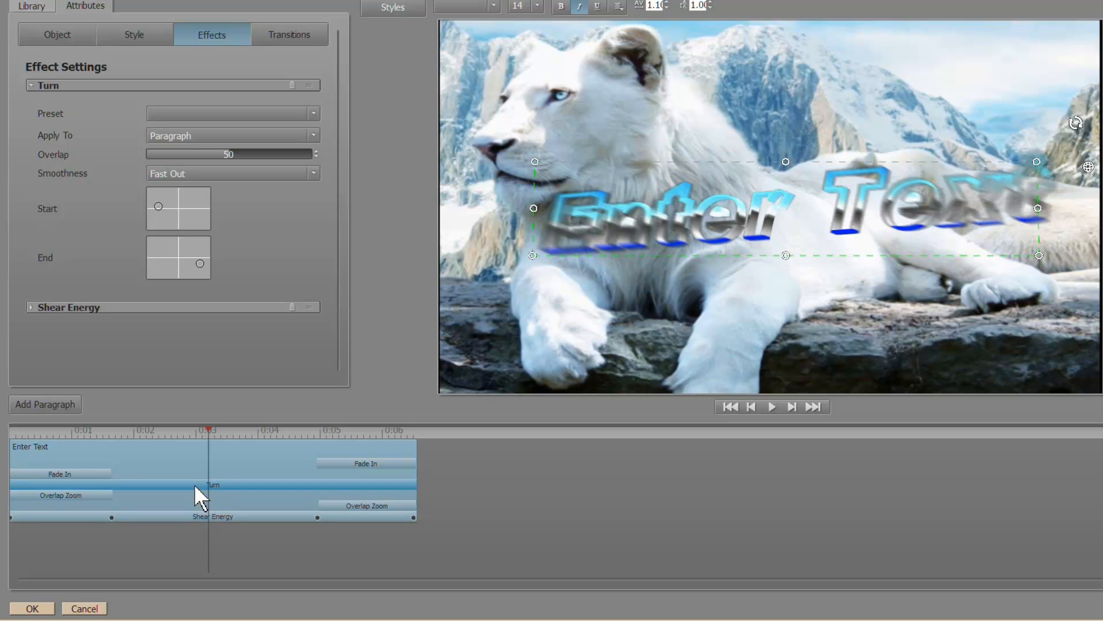
Undo the accidental Turn deletion and start the closing Fade In earlier, near 0:03.7.
{"action": "key", "text": "Delete"}
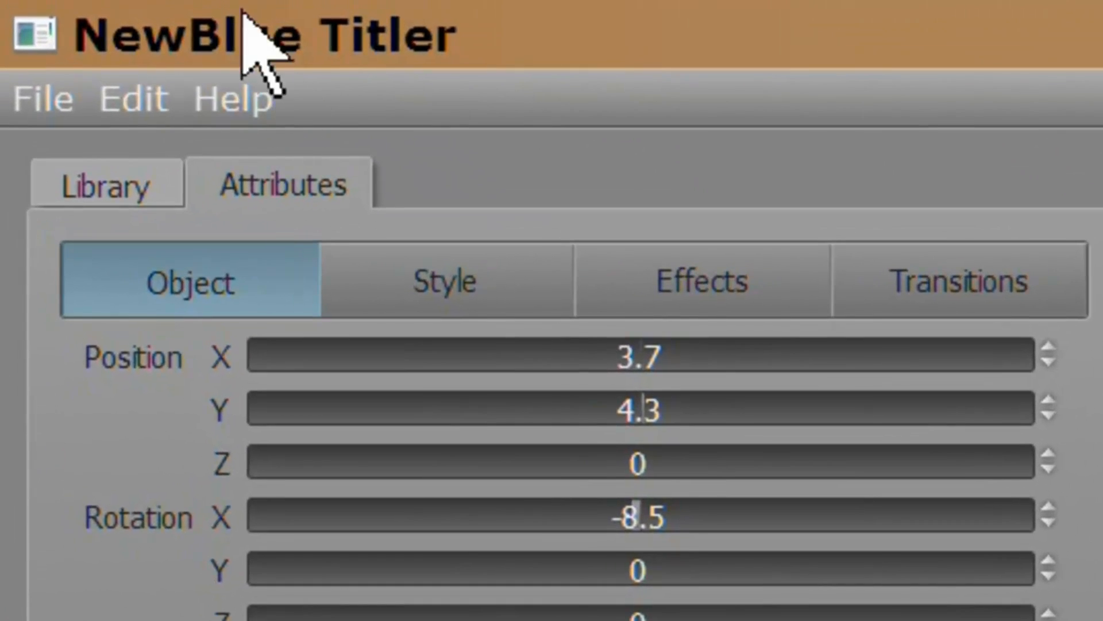
{"action": "left_click", "coordinate": [40, 102]}
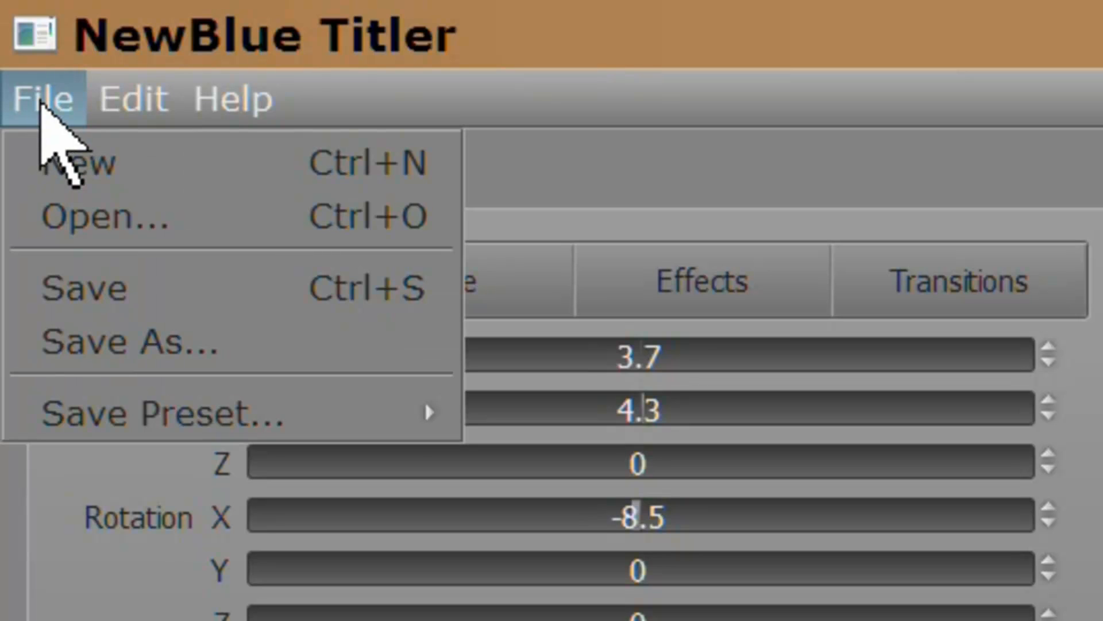
{"action": "mouse_move", "coordinate": [133, 82]}
{"action": "left_click", "coordinate": [172, 160]}
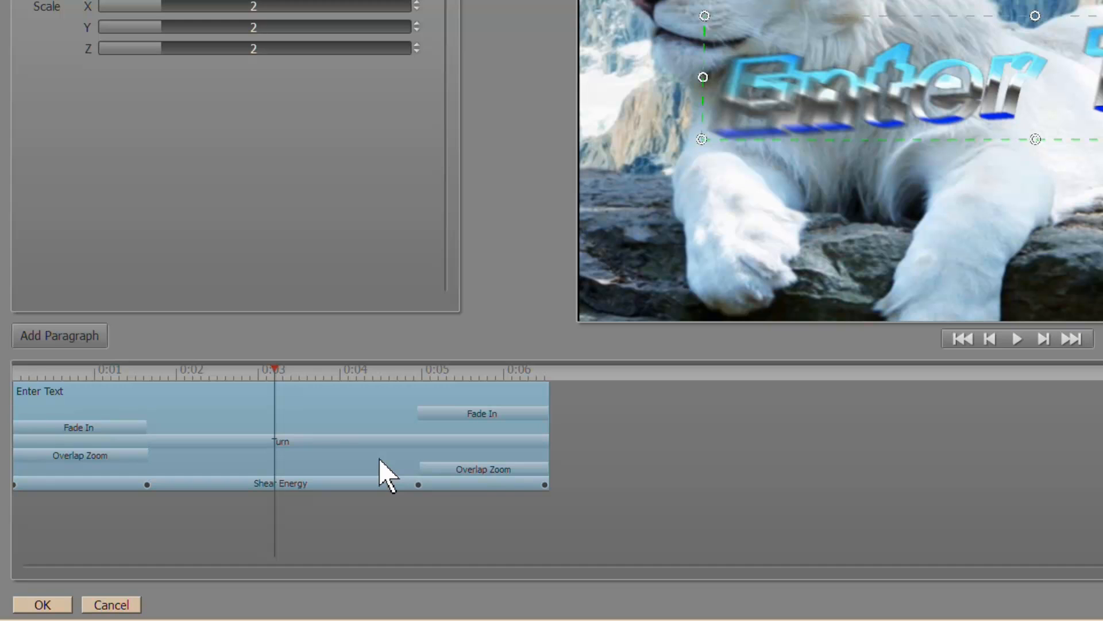
{"action": "left_click_drag", "start_coordinate": [426, 421], "coordinate": [334, 419]}
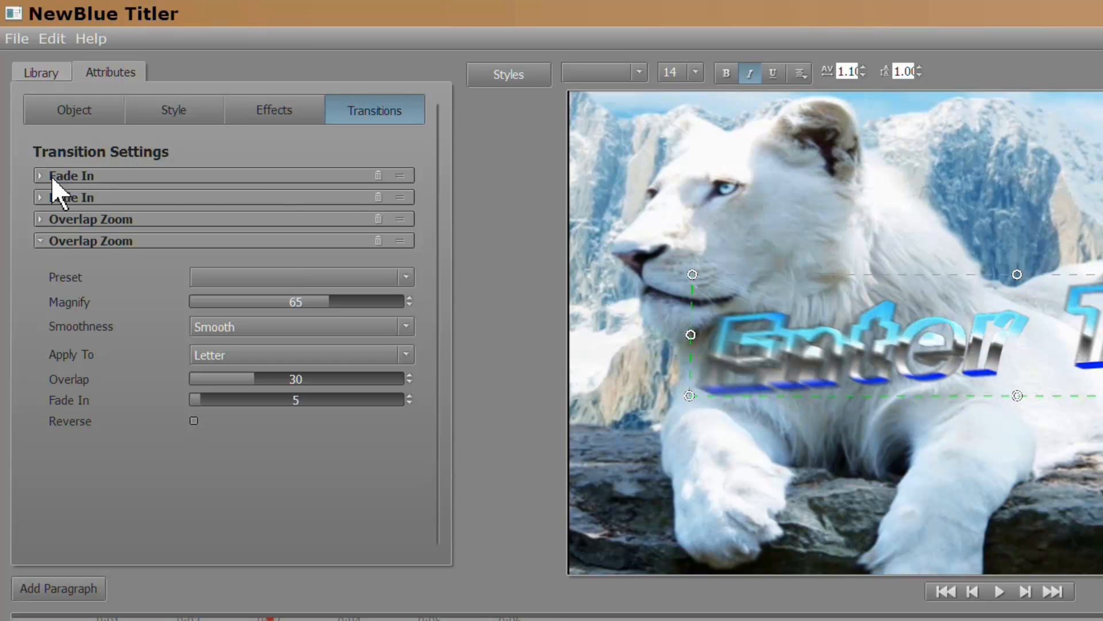
{"action": "left_click", "coordinate": [40, 174]}
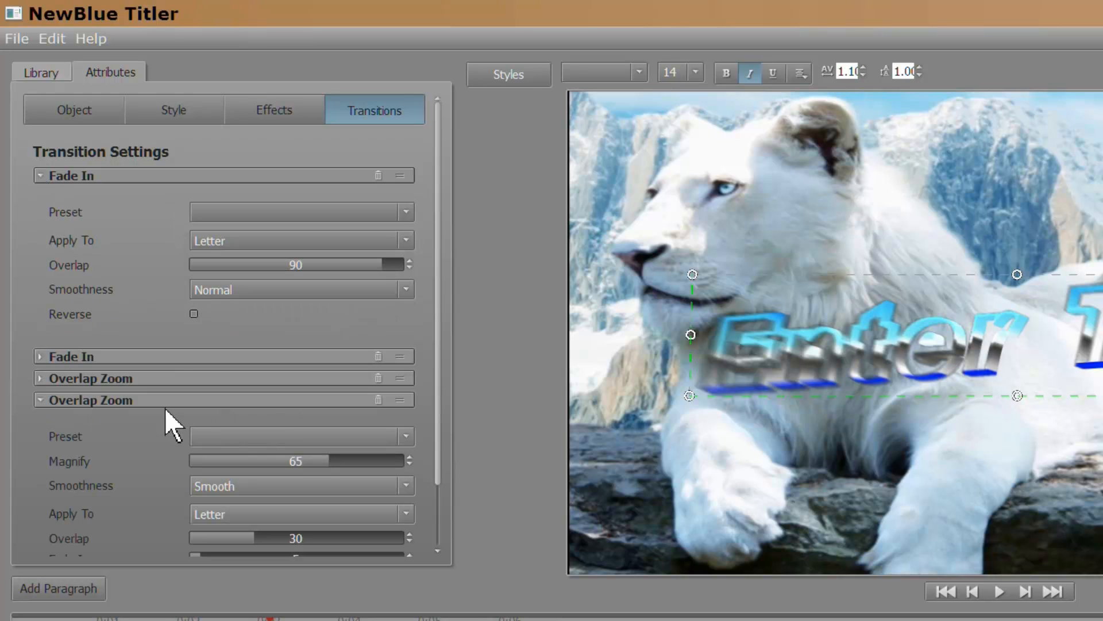
{"action": "left_click", "coordinate": [406, 214]}
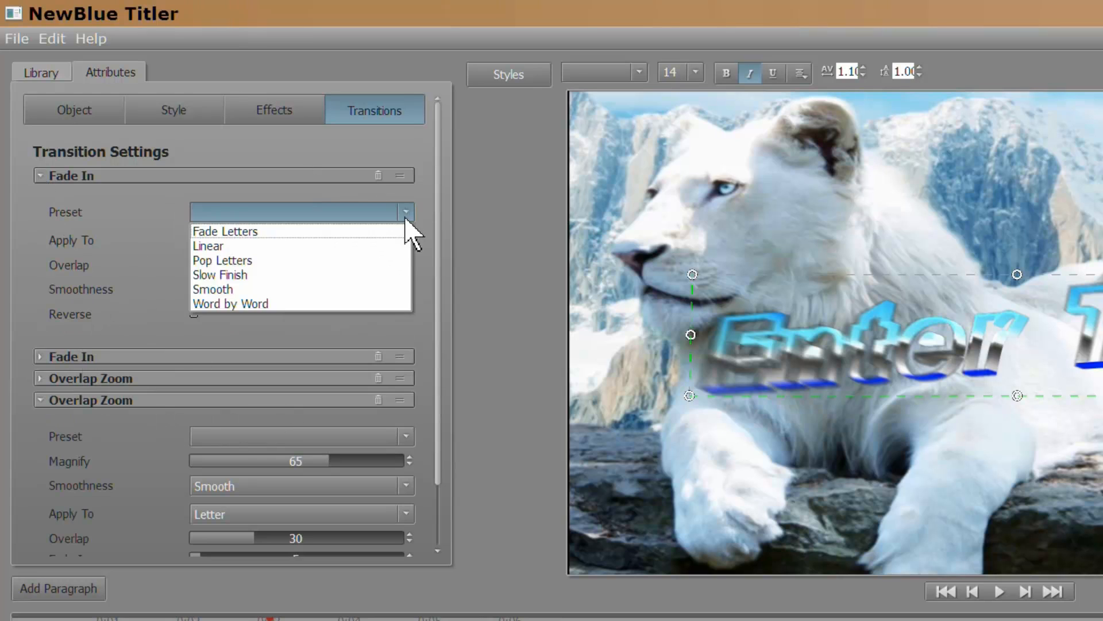
{"action": "left_click", "coordinate": [406, 215]}
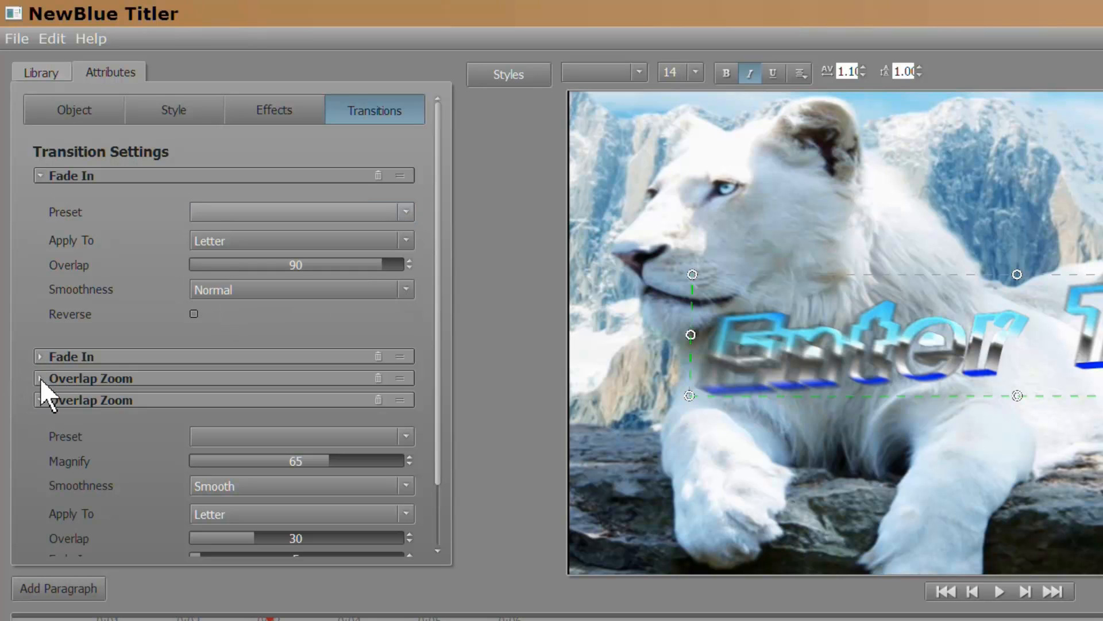
{"action": "left_click", "coordinate": [42, 381]}
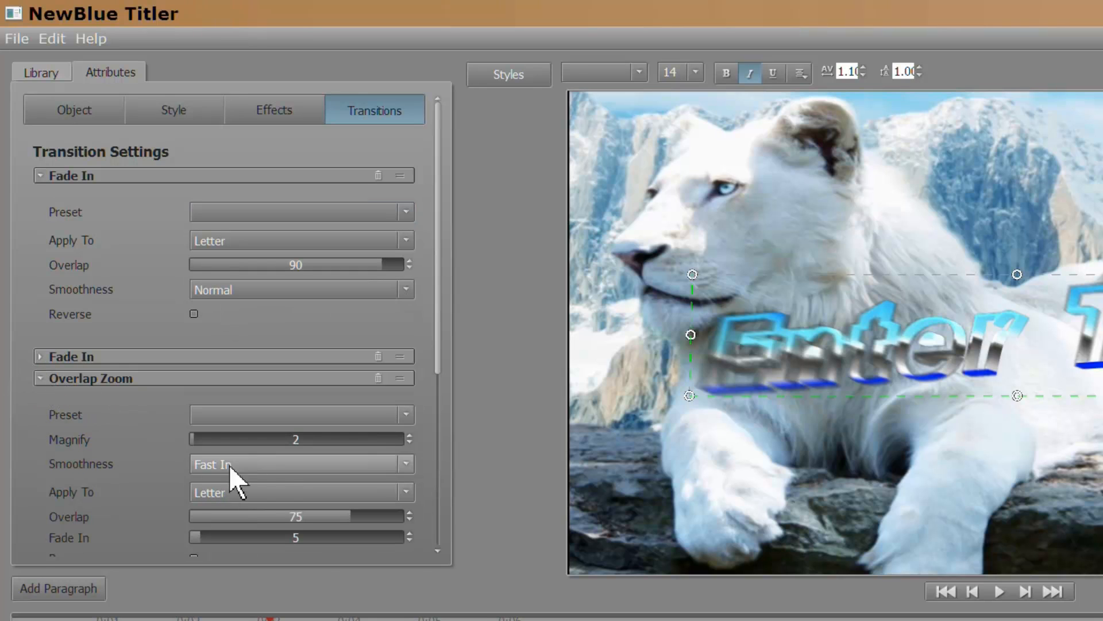
{"action": "left_click", "coordinate": [406, 415]}
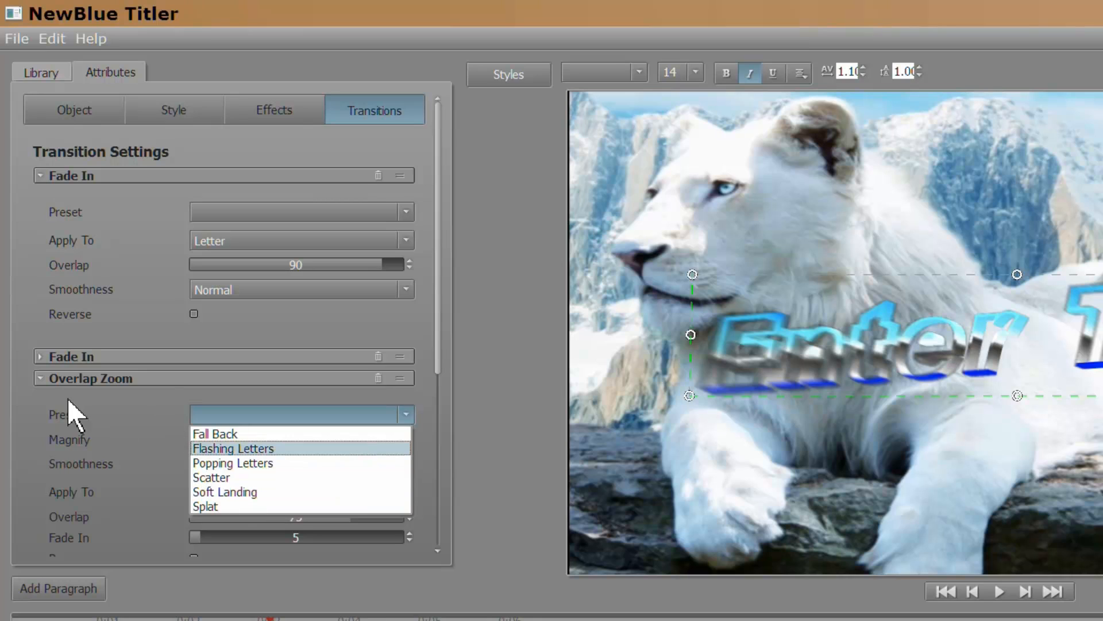
{"action": "left_click", "coordinate": [34, 374]}
{"action": "left_click", "coordinate": [34, 374]}
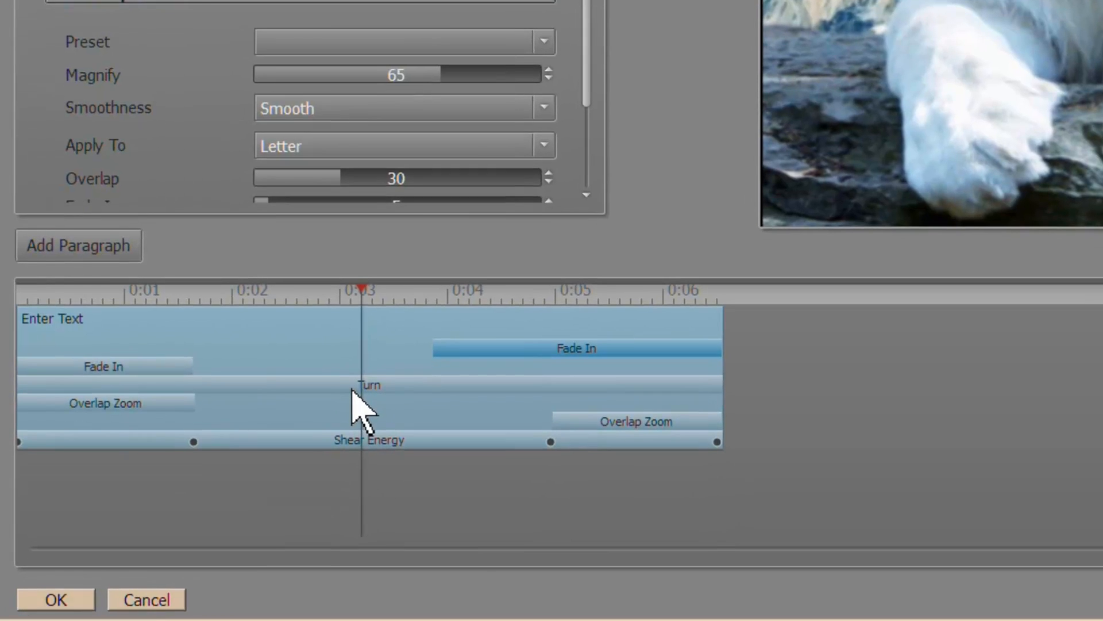
Drag a Shear Energy keyframe earlier and check the keyframes (H Shear 8.6, V Shear 4.6, Angle 45).
{"action": "left_click", "coordinate": [550, 441]}
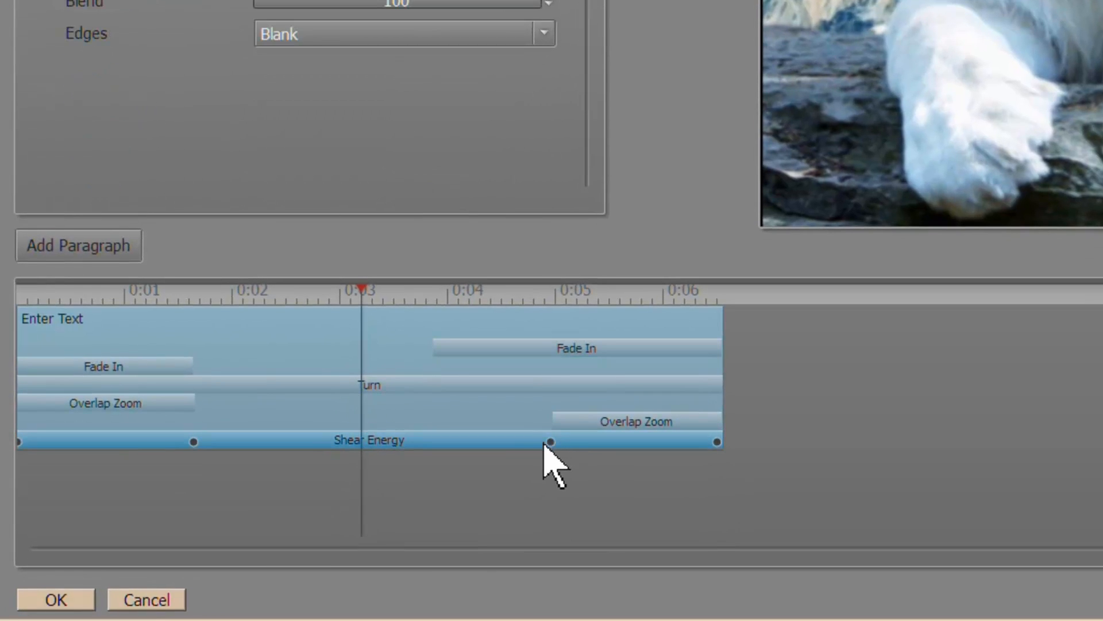
{"action": "left_click_drag", "start_coordinate": [550, 441], "coordinate": [395, 442]}
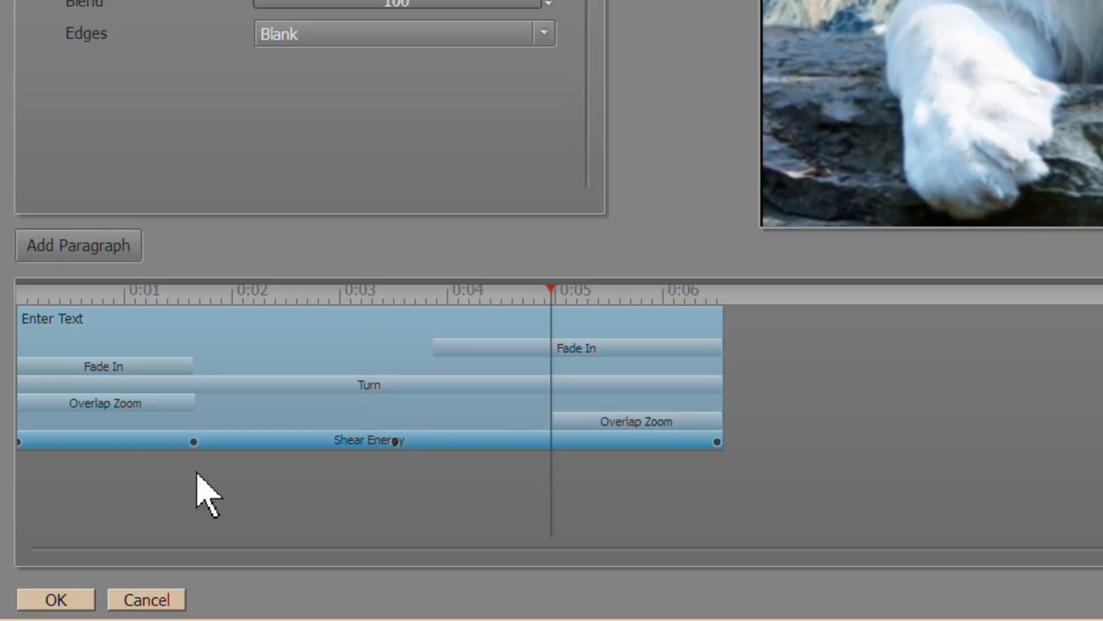
{"action": "left_click", "coordinate": [193, 441]}
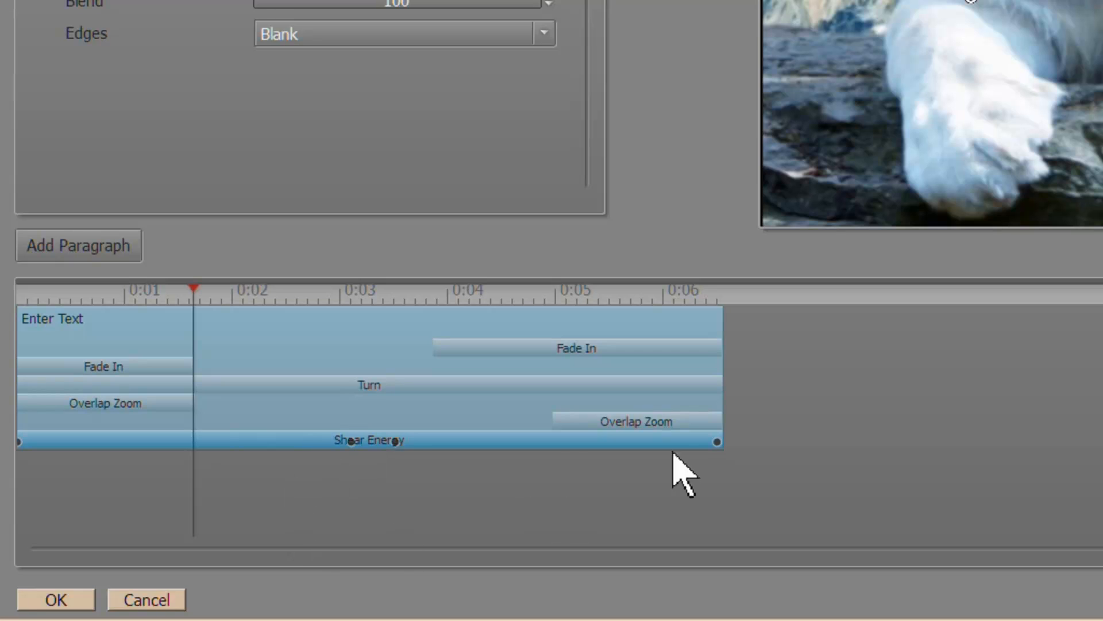
{"action": "left_click", "coordinate": [717, 441]}
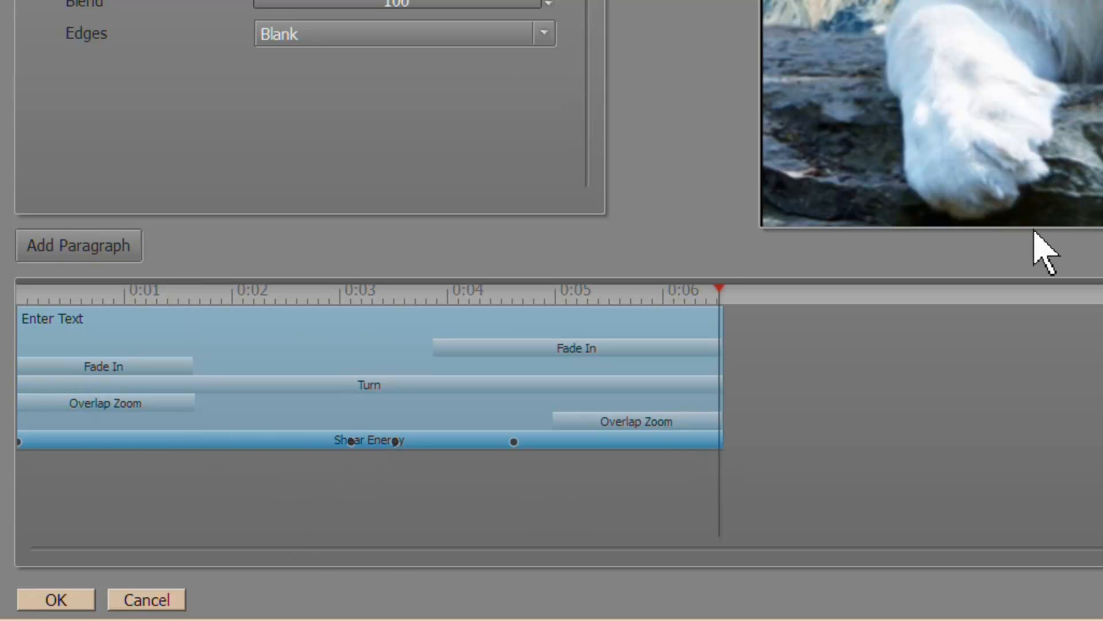
{"action": "mouse_move", "coordinate": [719, 288]}
{"action": "left_mouse_down"}
{"action": "mouse_move", "coordinate": [687, 277]}
{"action": "mouse_move", "coordinate": [389, 298]}
{"action": "left_mouse_up"}
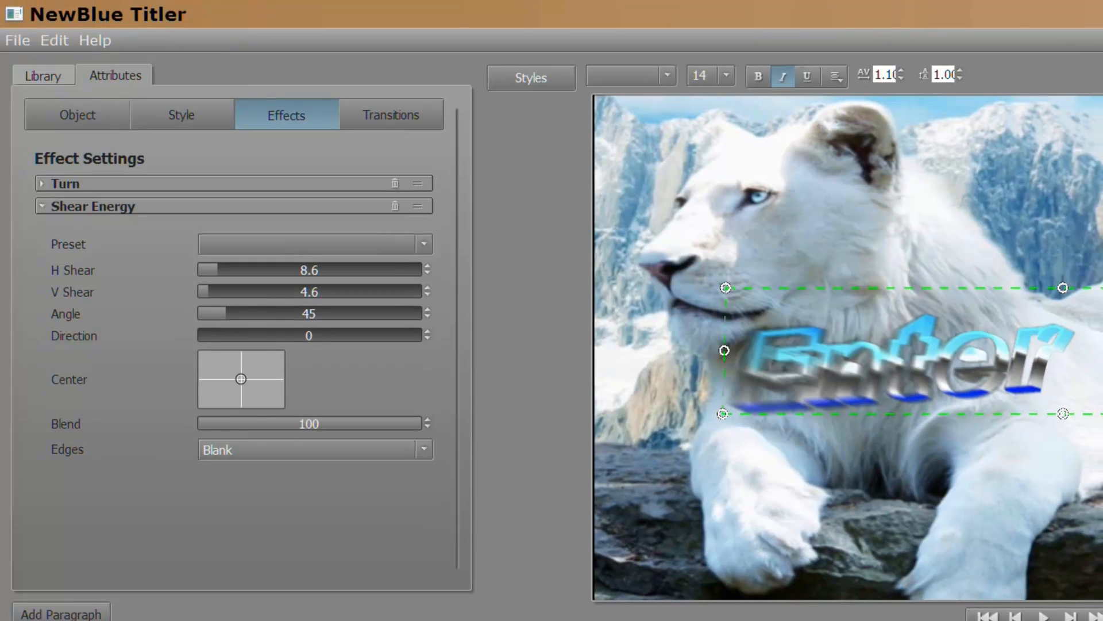
{"action": "left_click", "coordinate": [17, 41]}
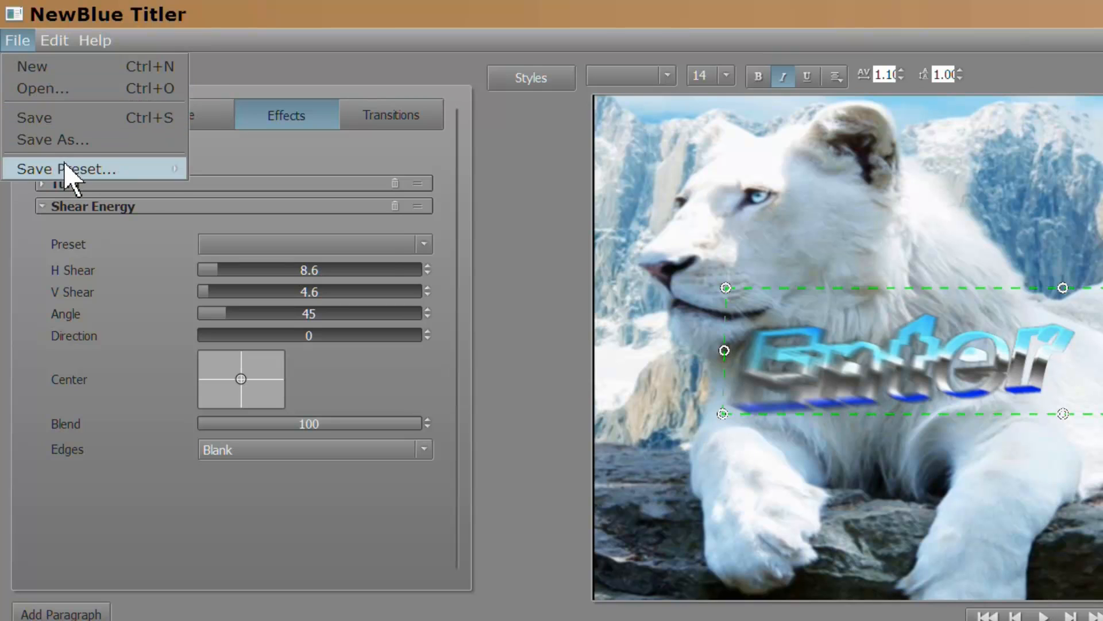
{"action": "mouse_move", "coordinate": [69, 170]}
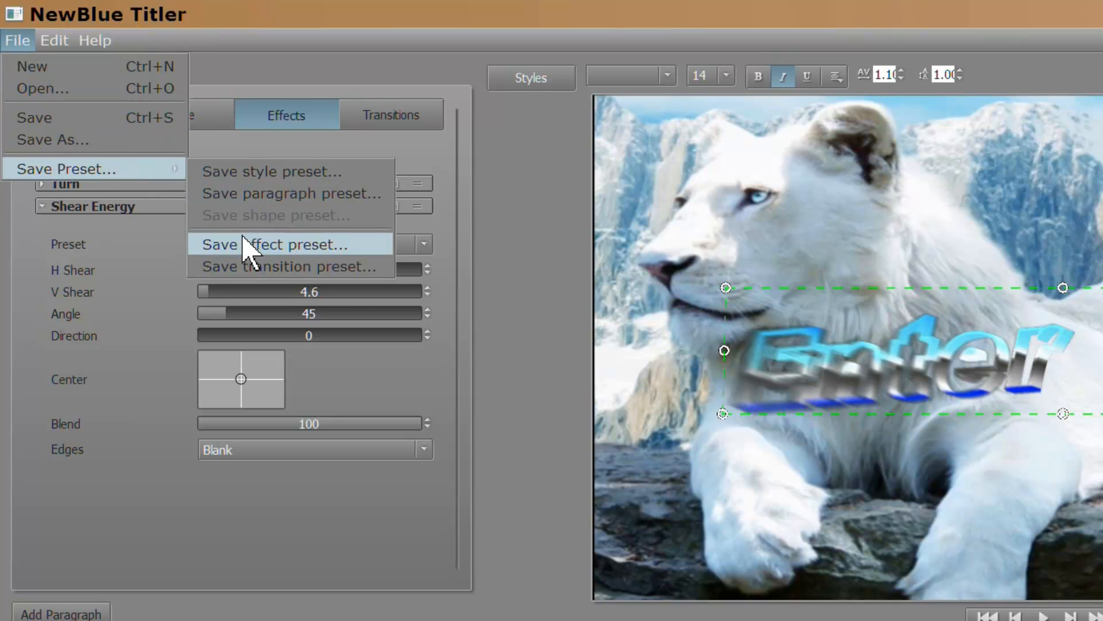
{"action": "left_click", "coordinate": [250, 268]}
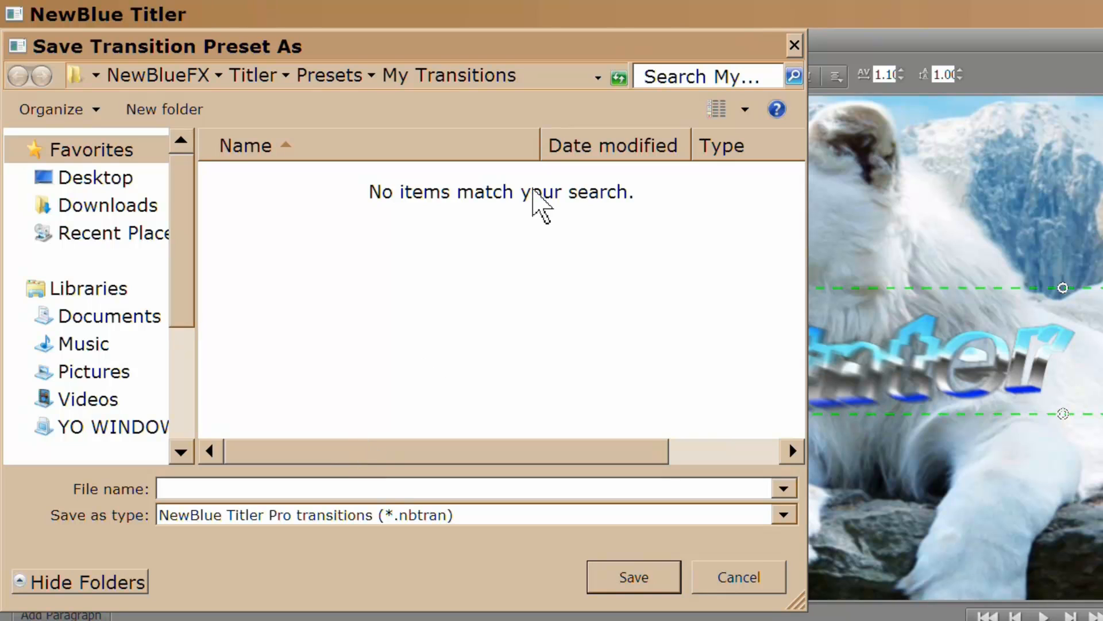
{"action": "left_click", "coordinate": [794, 45]}
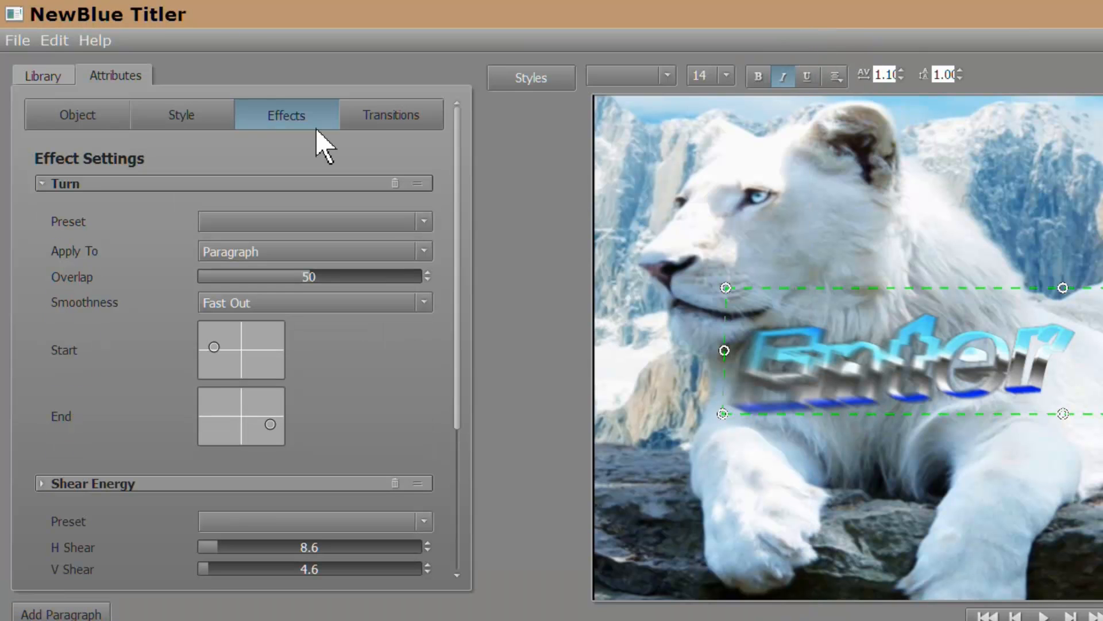
Drag the text box corner to stretch the diamond-plate ENTER TEXT lettering across the lion.
{"action": "left_click", "coordinate": [44, 79]}
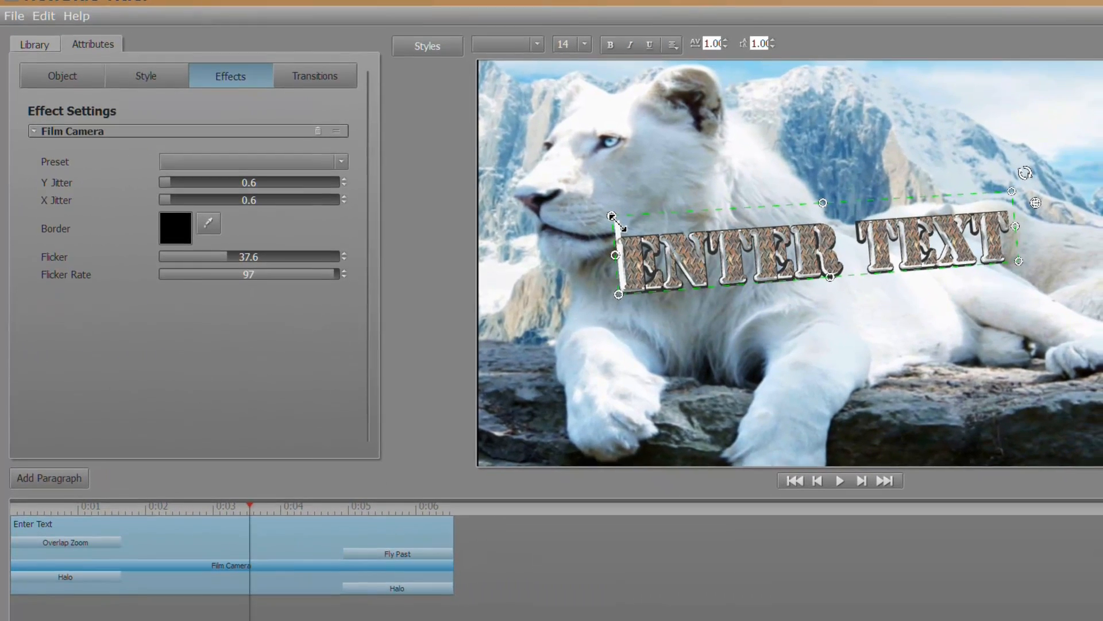
{"action": "left_click_drag", "start_coordinate": [612, 218], "coordinate": [493, 162]}
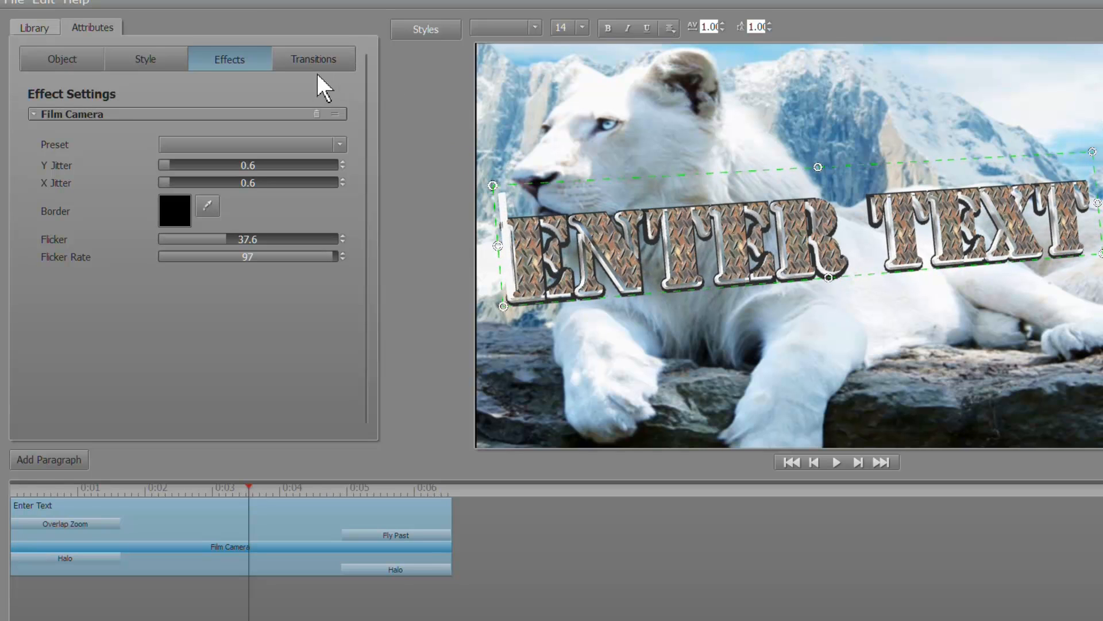
{"action": "left_click", "coordinate": [138, 59]}
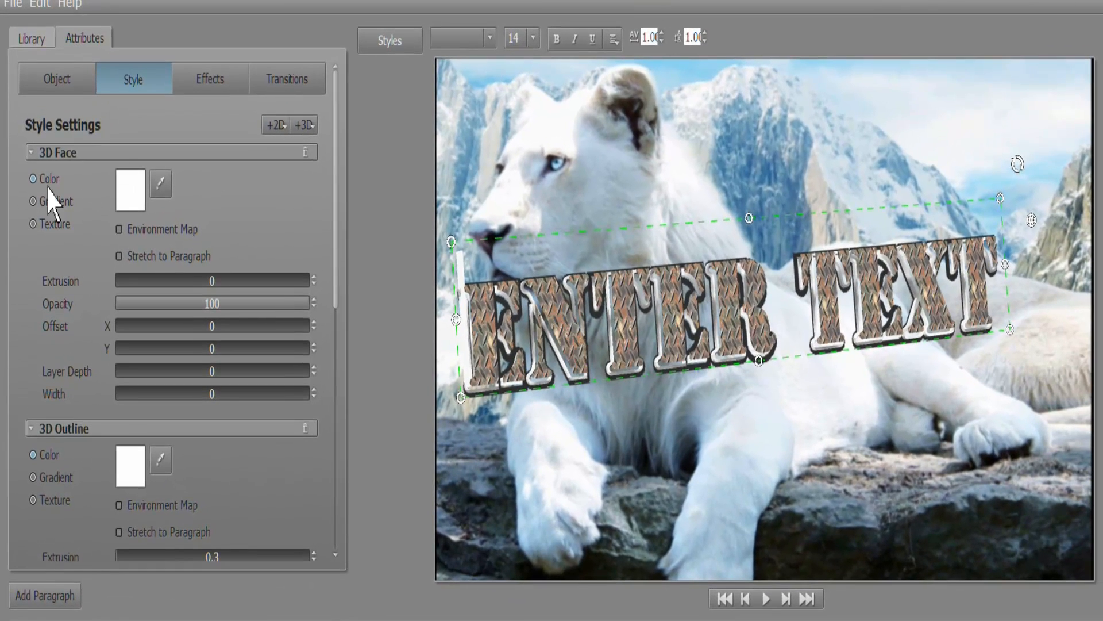
Switch the 3D face fill to Texture and load ref027 from the Textures folder.
{"action": "left_click", "coordinate": [33, 224]}
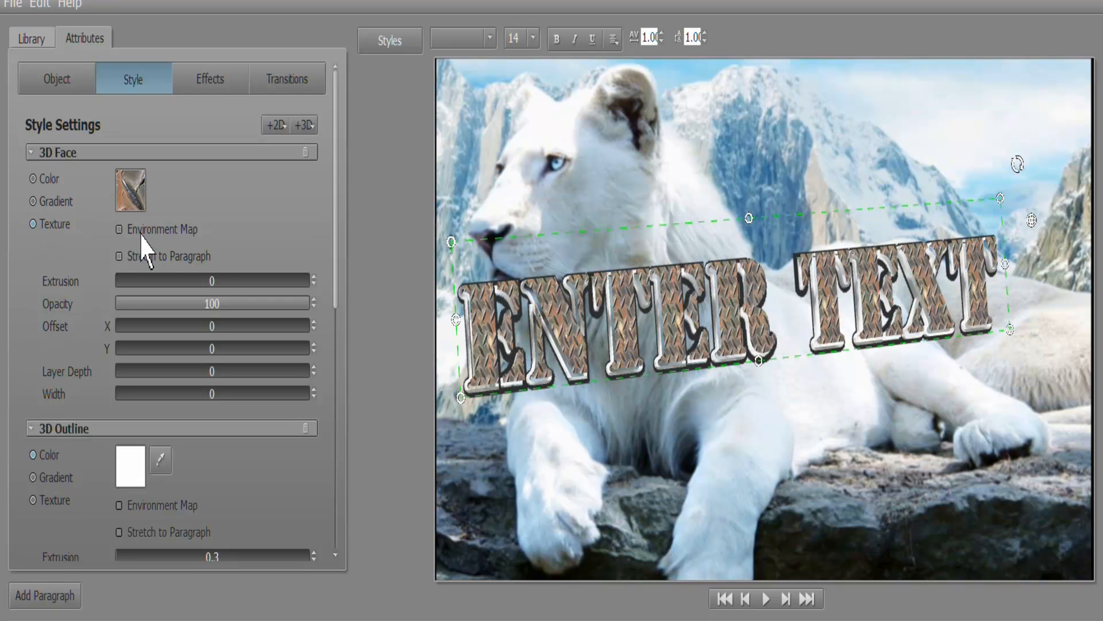
{"action": "left_click", "coordinate": [134, 193]}
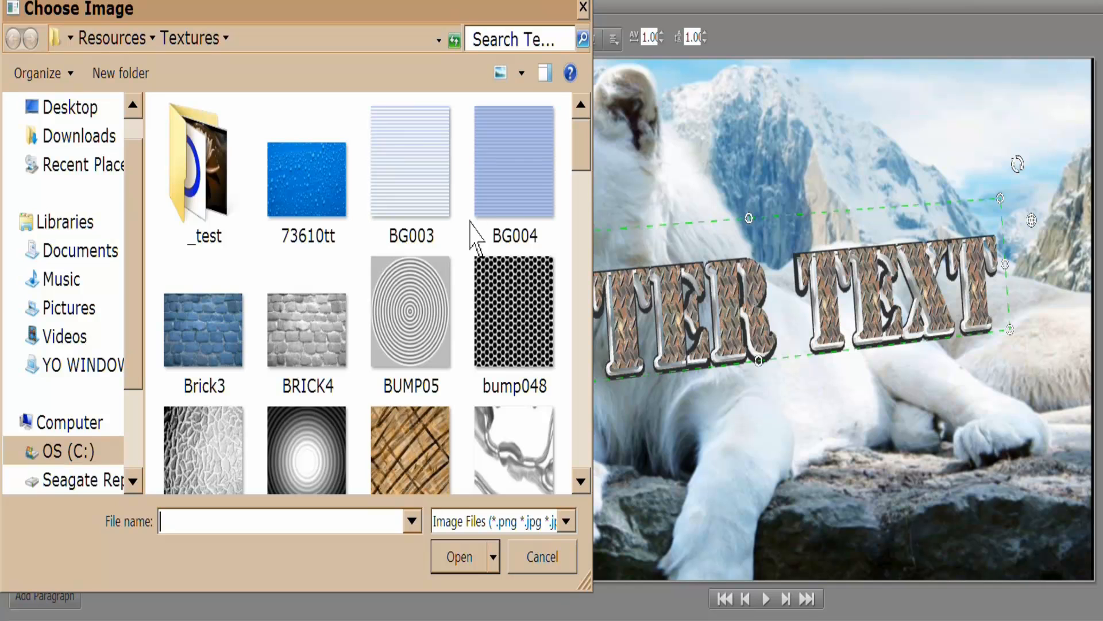
{"action": "left_click_drag", "start_coordinate": [590, 164], "coordinate": [580, 352]}
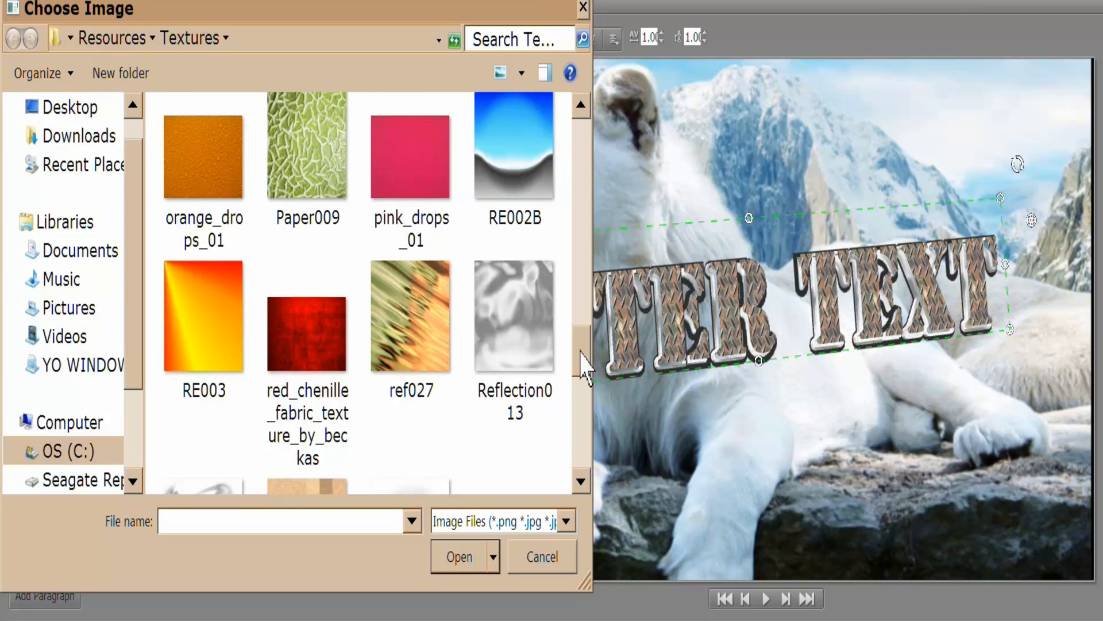
{"action": "left_click", "coordinate": [428, 329]}
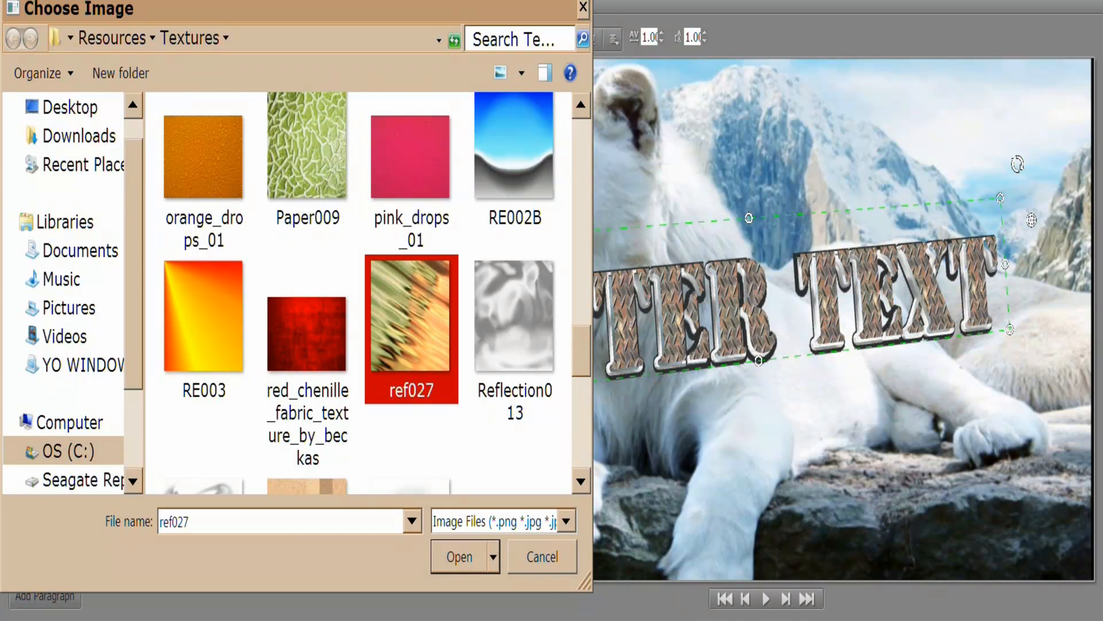
{"action": "left_click", "coordinate": [462, 561]}
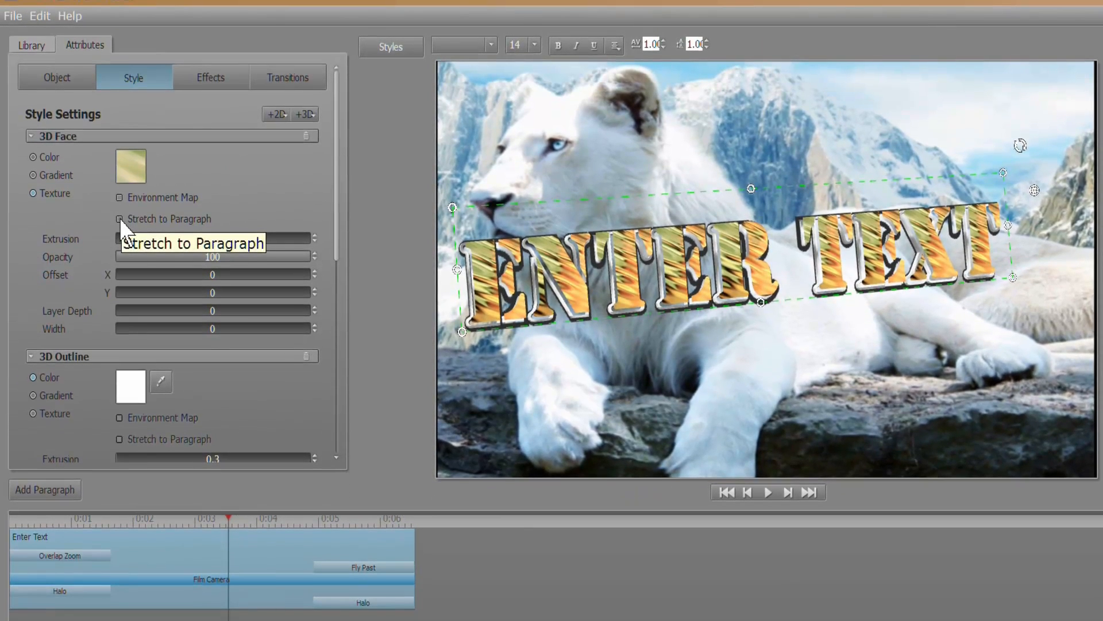
{"action": "left_click", "coordinate": [119, 218]}
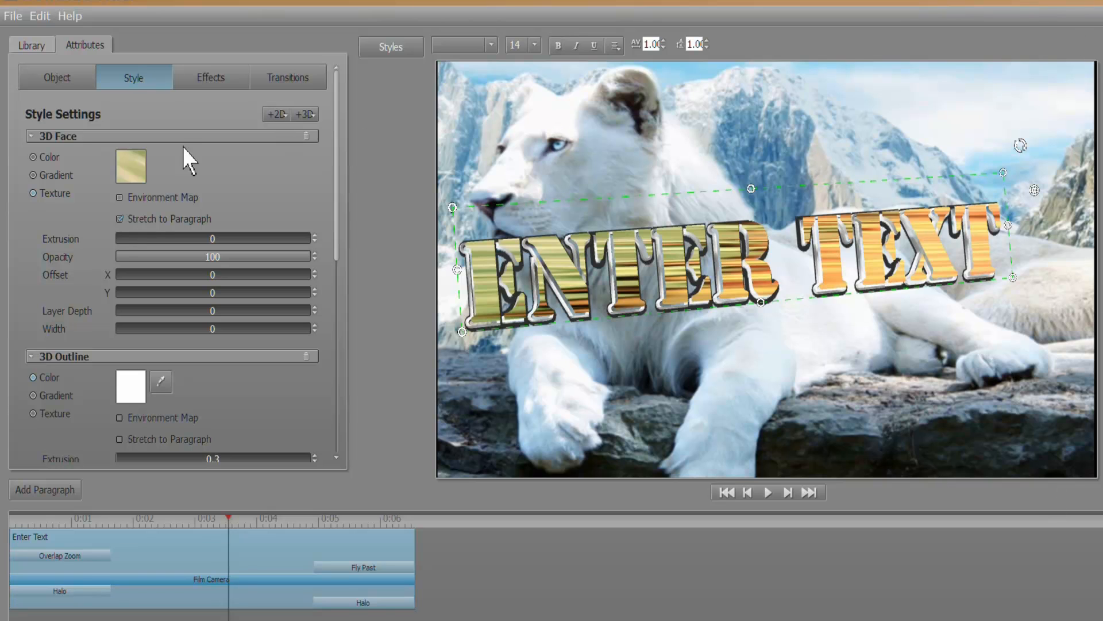
{"action": "left_click", "coordinate": [119, 219]}
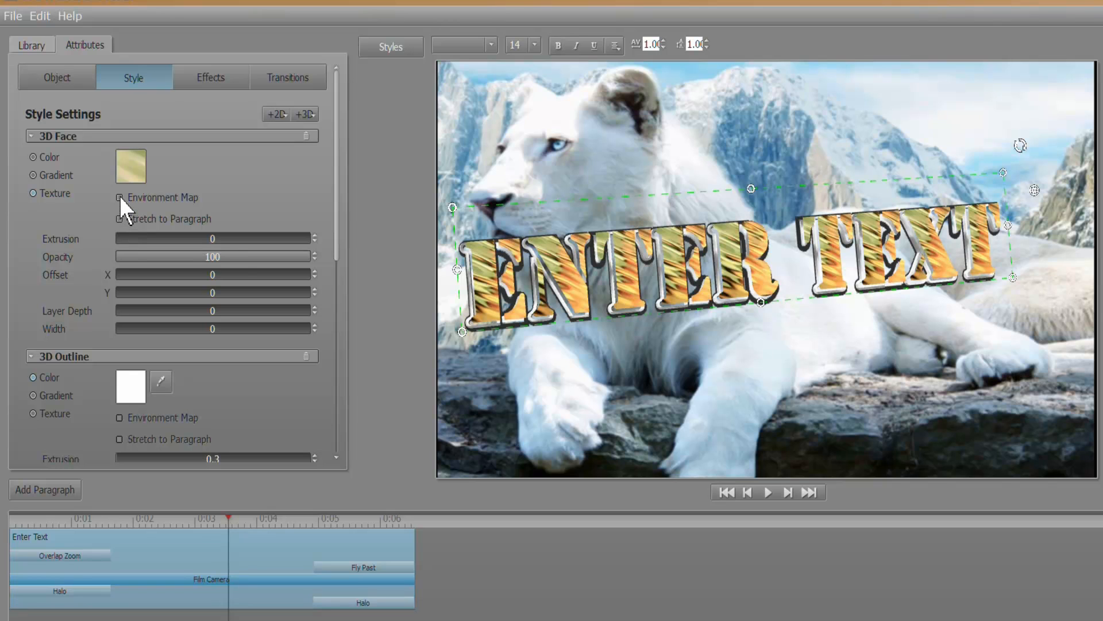
{"action": "left_click", "coordinate": [120, 197]}
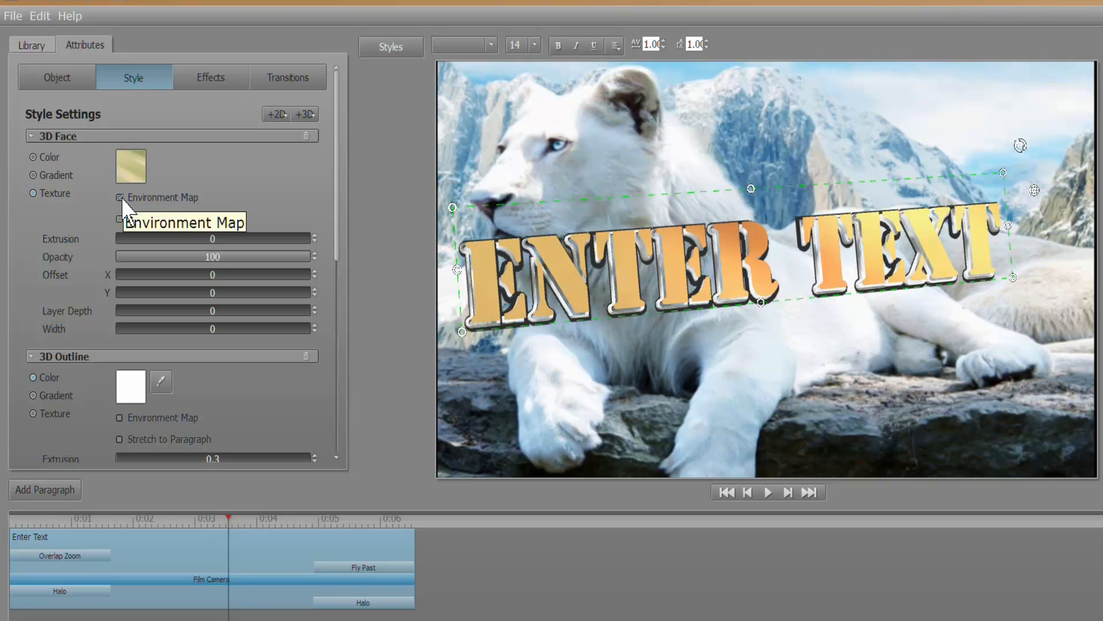
{"action": "left_click", "coordinate": [120, 197]}
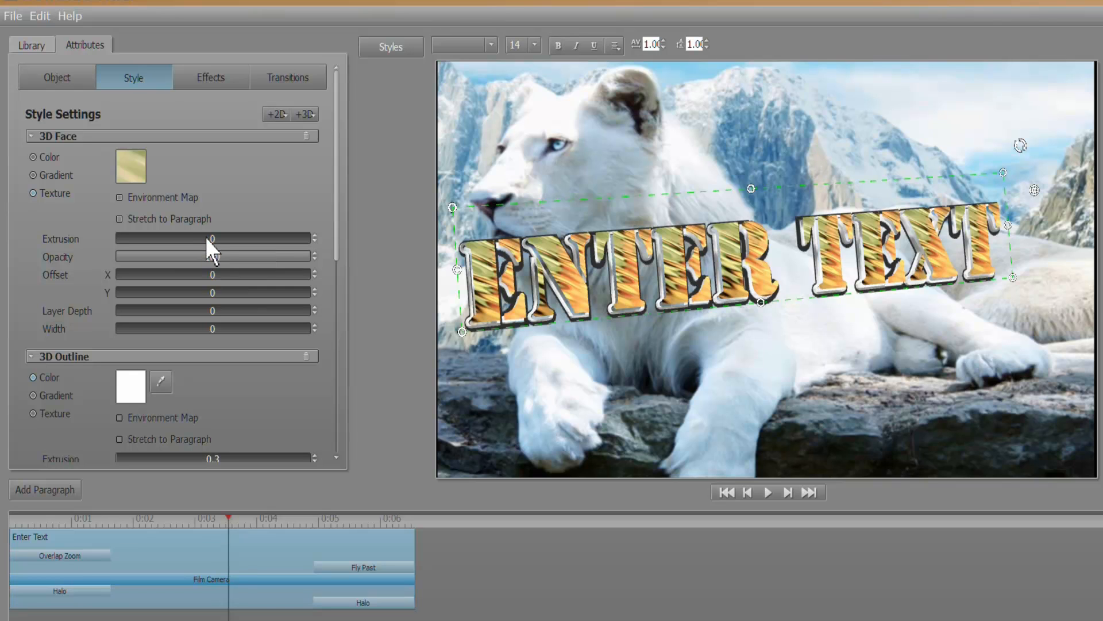
Raise the face extrusion from 2.1 to 3.2 and tilt the title with the globe handle.
{"action": "mouse_move", "coordinate": [206, 236]}
{"action": "left_mouse_down"}
{"action": "mouse_move", "coordinate": [233, 237]}
{"action": "mouse_move", "coordinate": [173, 238]}
{"action": "mouse_move", "coordinate": [254, 236]}
{"action": "mouse_move", "coordinate": [215, 238]}
{"action": "left_mouse_up"}
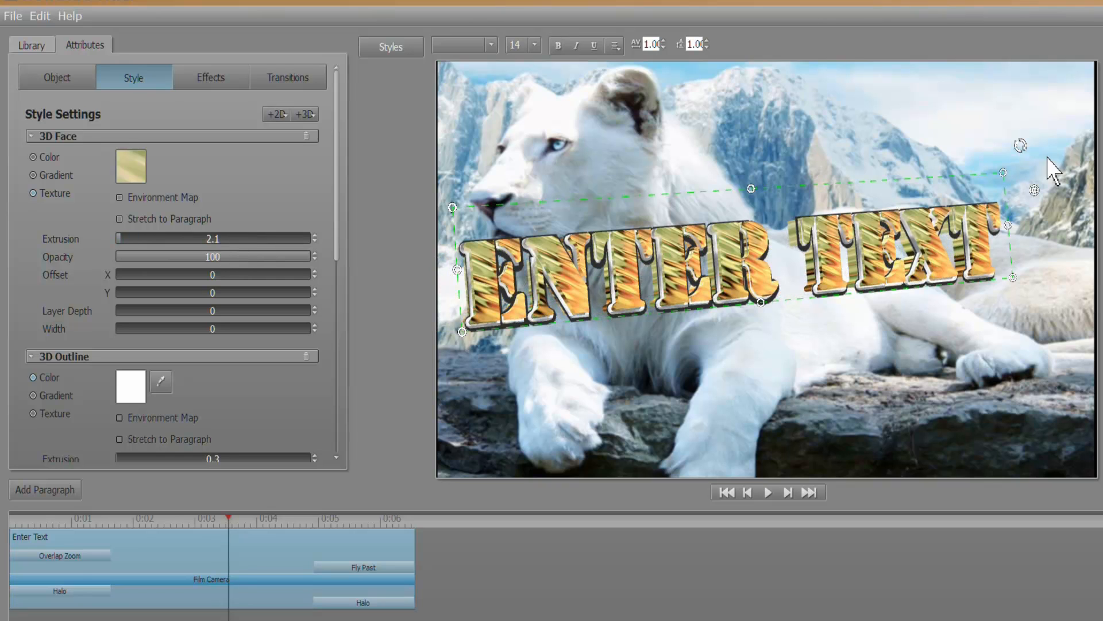
{"action": "left_click", "coordinate": [1033, 189]}
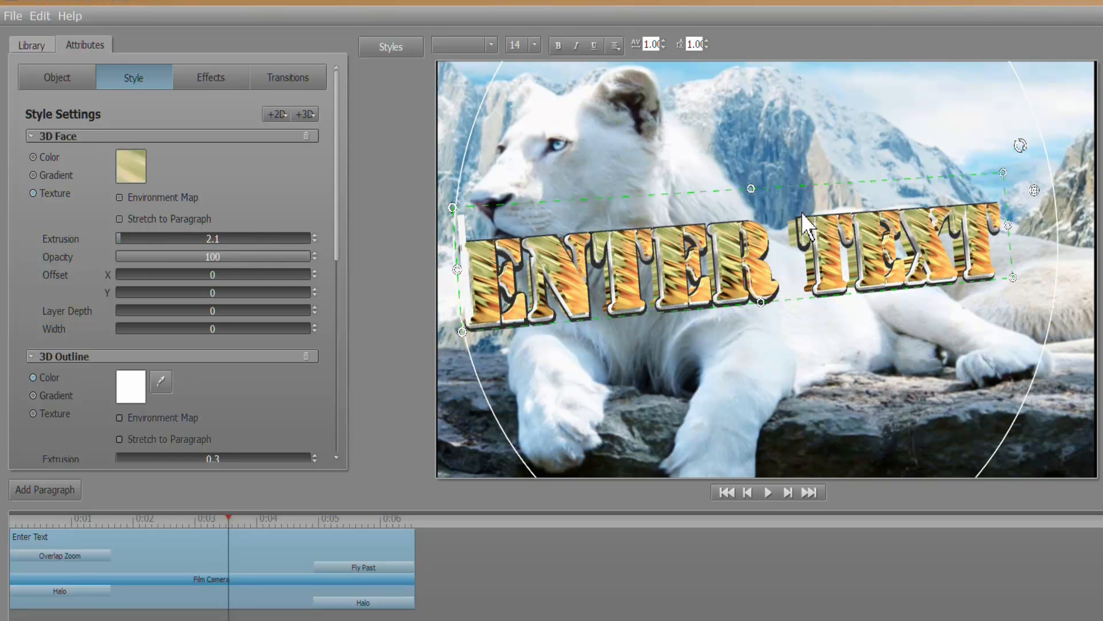
{"action": "left_click_drag", "start_coordinate": [801, 212], "coordinate": [755, 387]}
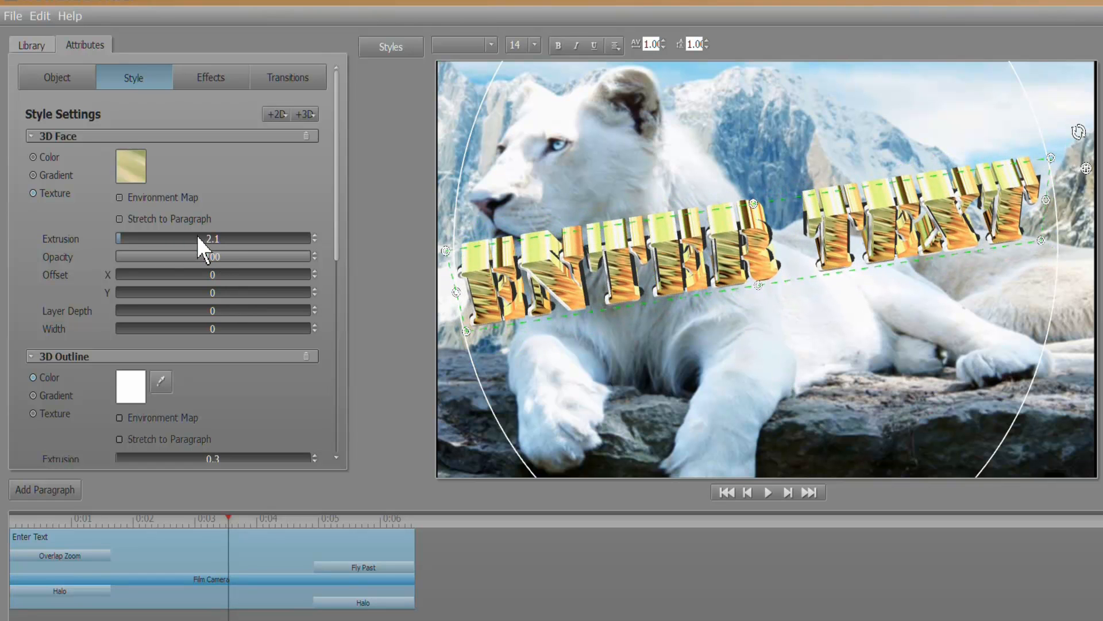
{"action": "mouse_move", "coordinate": [196, 236]}
{"action": "left_mouse_down"}
{"action": "mouse_move", "coordinate": [264, 239]}
{"action": "mouse_move", "coordinate": [204, 239]}
{"action": "left_mouse_up"}
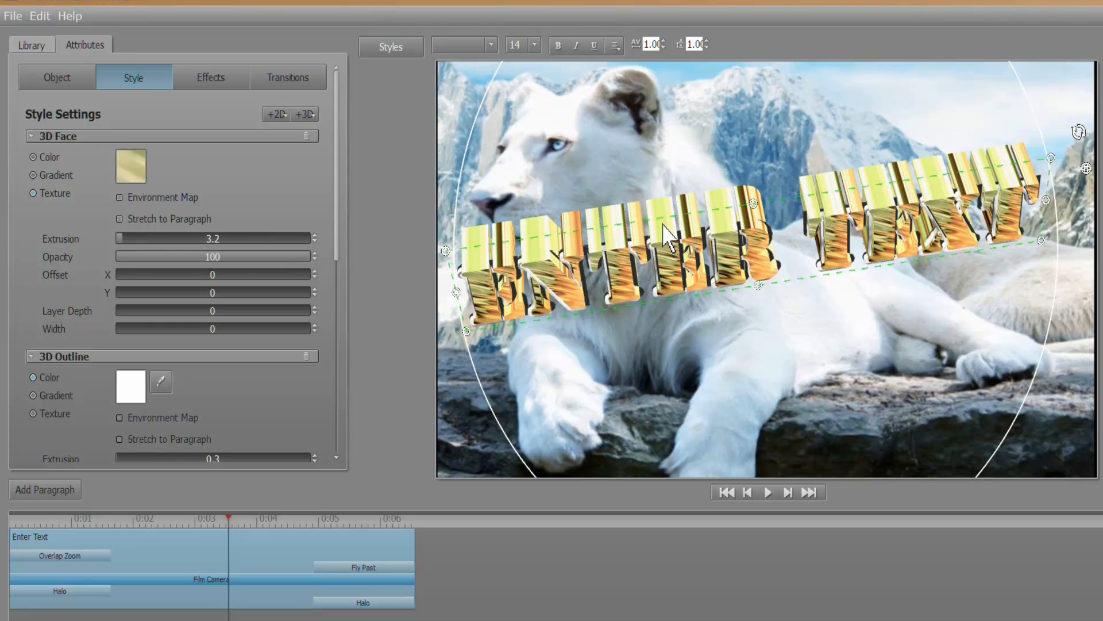
{"action": "left_click_drag", "start_coordinate": [663, 223], "coordinate": [670, 180]}
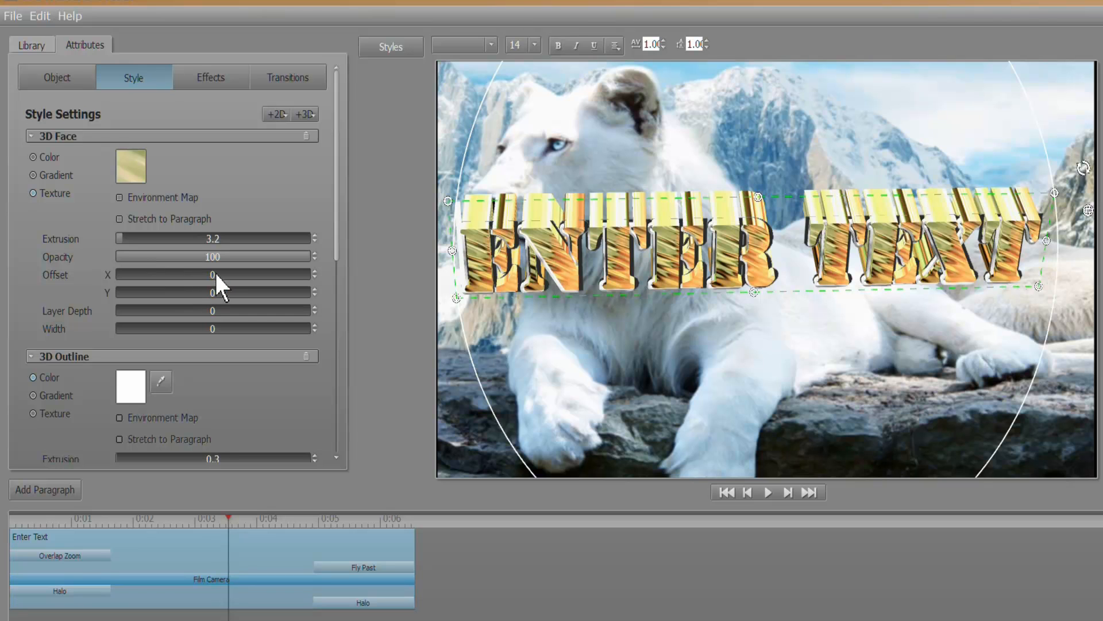
Select maple leaf photo 567 in Pictures > 2011-03-08 as the face texture image.
{"action": "left_click", "coordinate": [129, 168]}
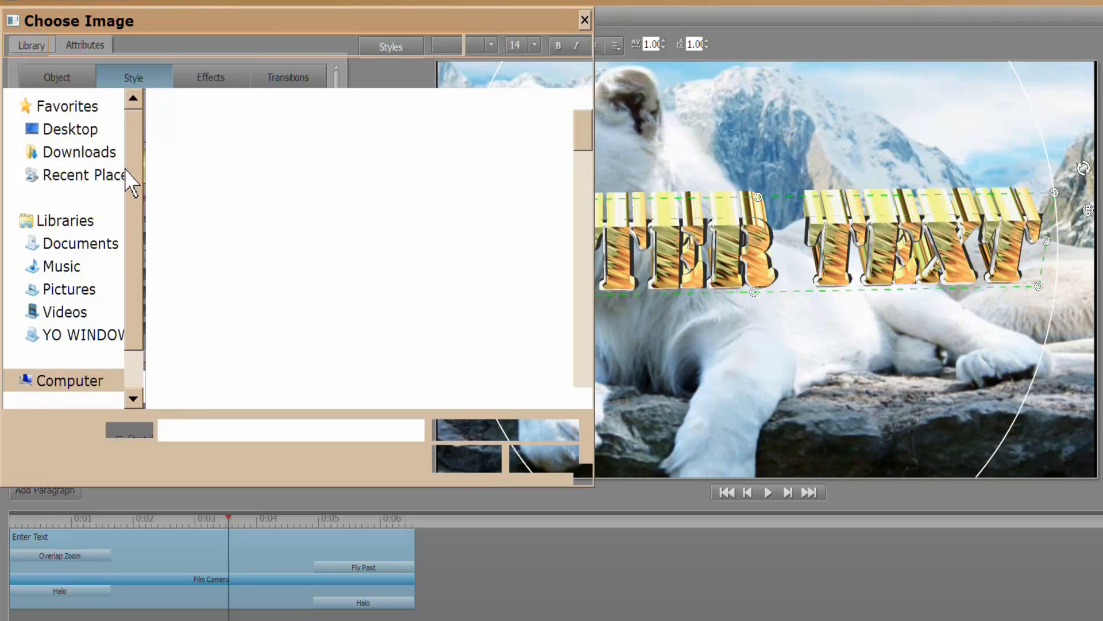
{"action": "left_click", "coordinate": [78, 268]}
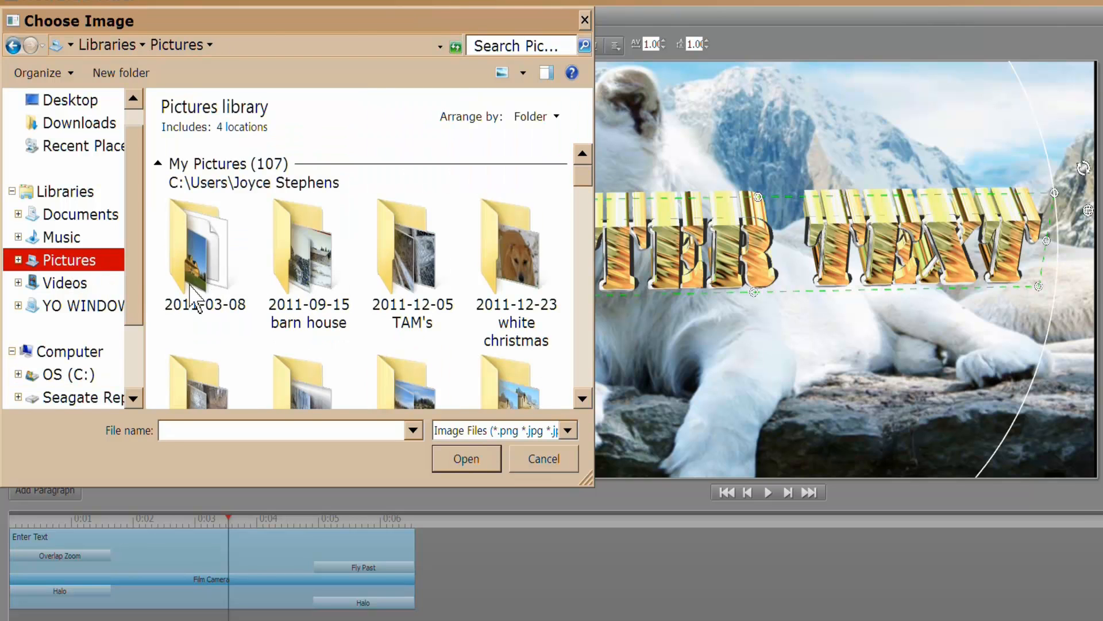
{"action": "double_click", "coordinate": [190, 285]}
{"action": "scroll", "coordinate": [293, 256], "scroll_direction": "down", "scroll_amount": 5}
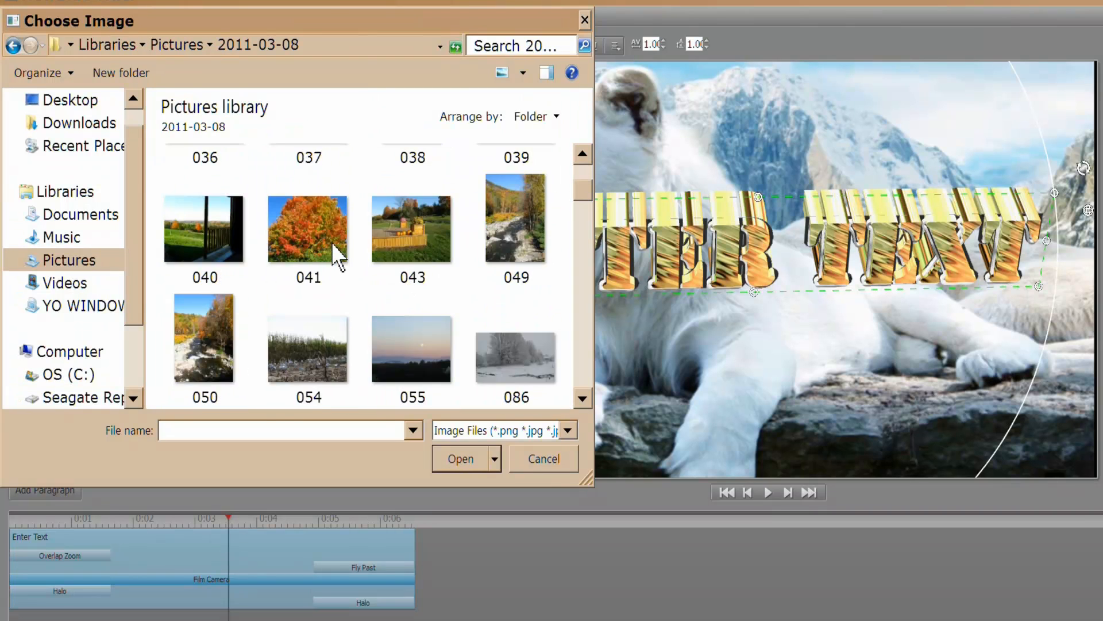
{"action": "scroll", "coordinate": [368, 249], "scroll_direction": "down", "scroll_amount": 5}
{"action": "scroll", "coordinate": [368, 253], "scroll_direction": "down", "scroll_amount": 5}
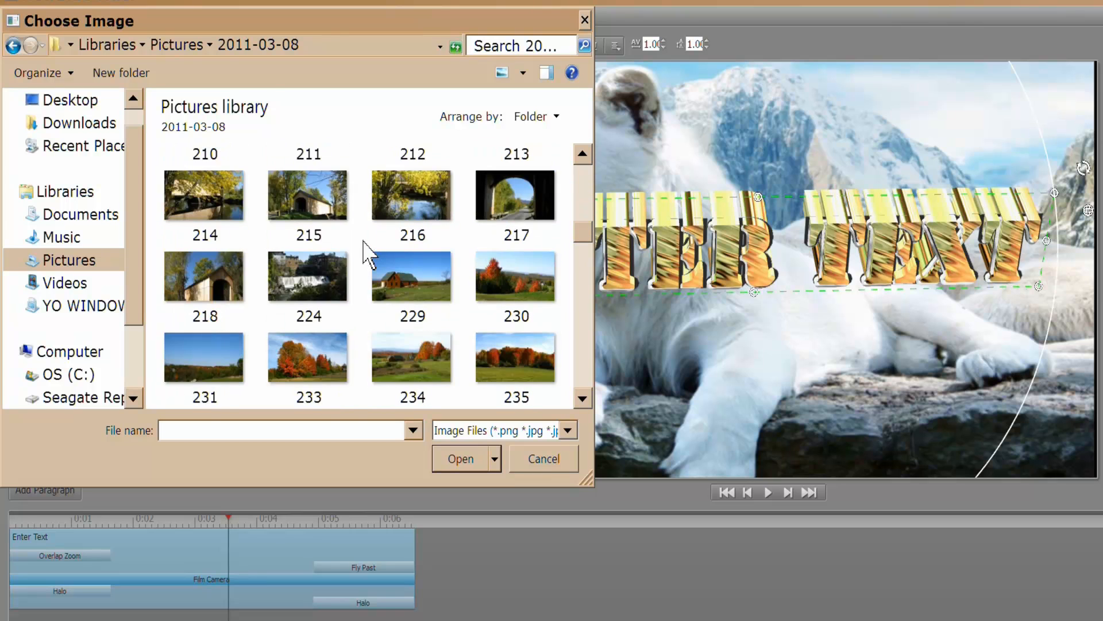
{"action": "scroll", "coordinate": [374, 229], "scroll_direction": "down", "scroll_amount": 5}
{"action": "scroll", "coordinate": [374, 229], "scroll_direction": "up", "scroll_amount": 1}
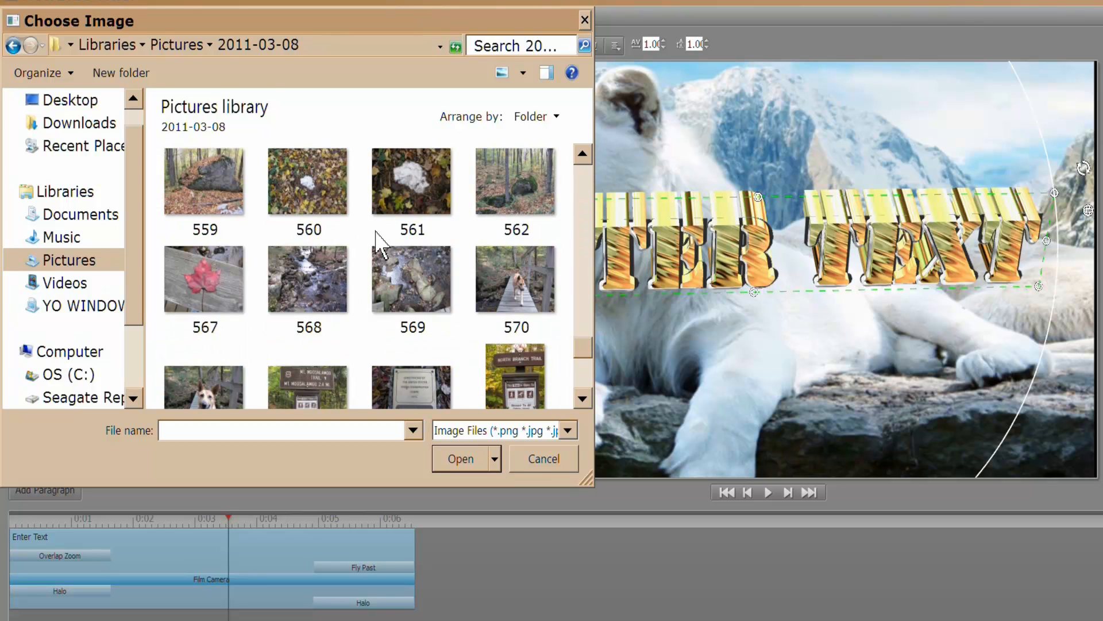
{"action": "left_click", "coordinate": [205, 280]}
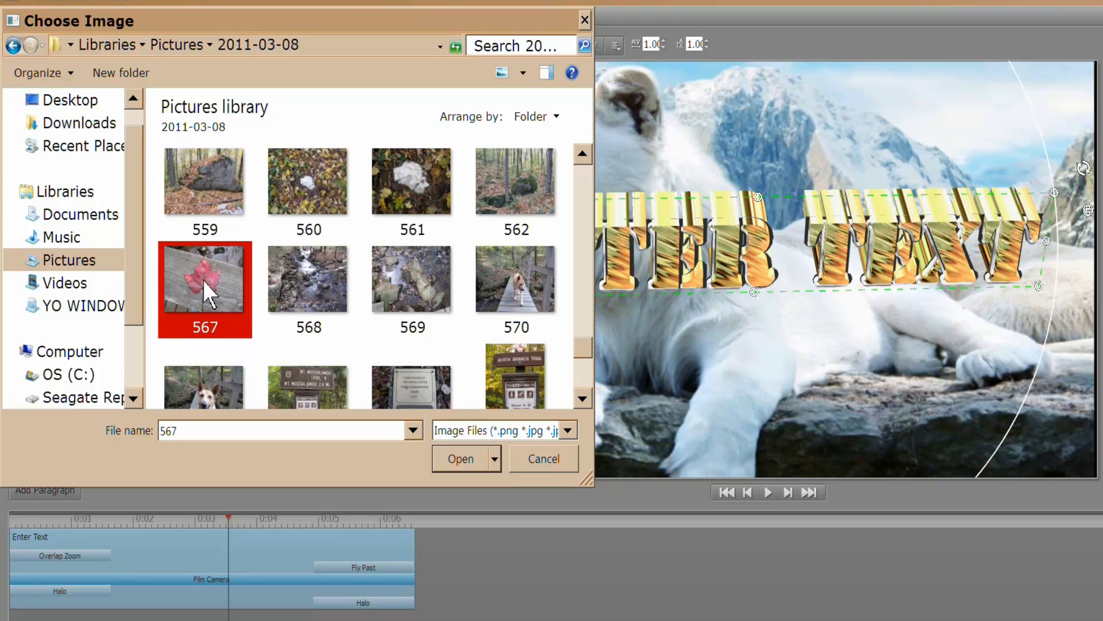
{"action": "left_click", "coordinate": [466, 455]}
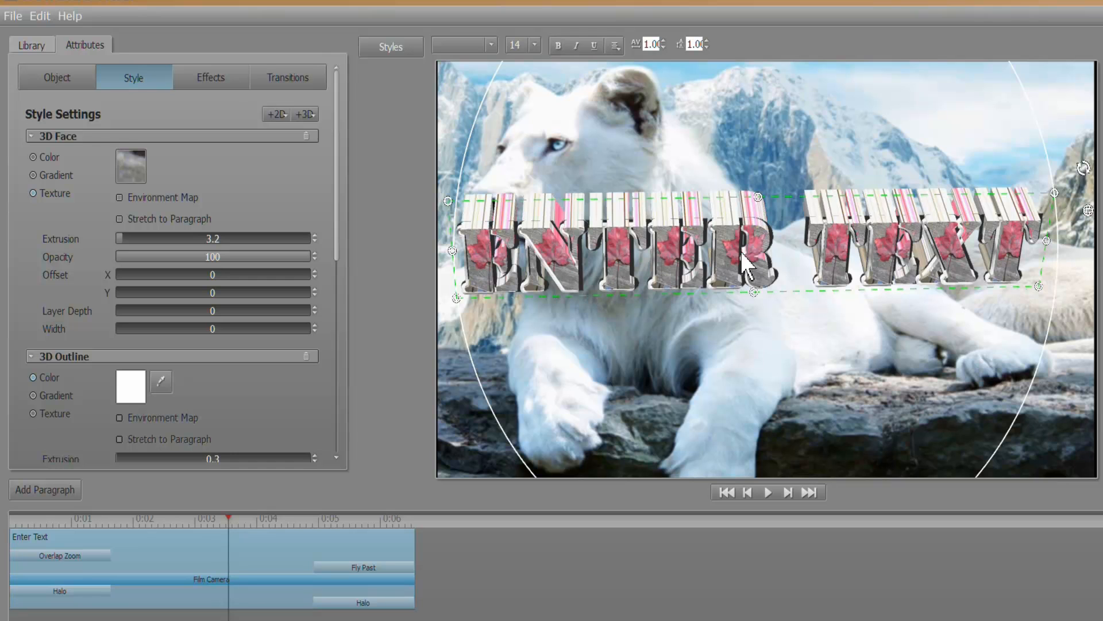
{"action": "left_click_drag", "start_coordinate": [699, 192], "coordinate": [724, 116]}
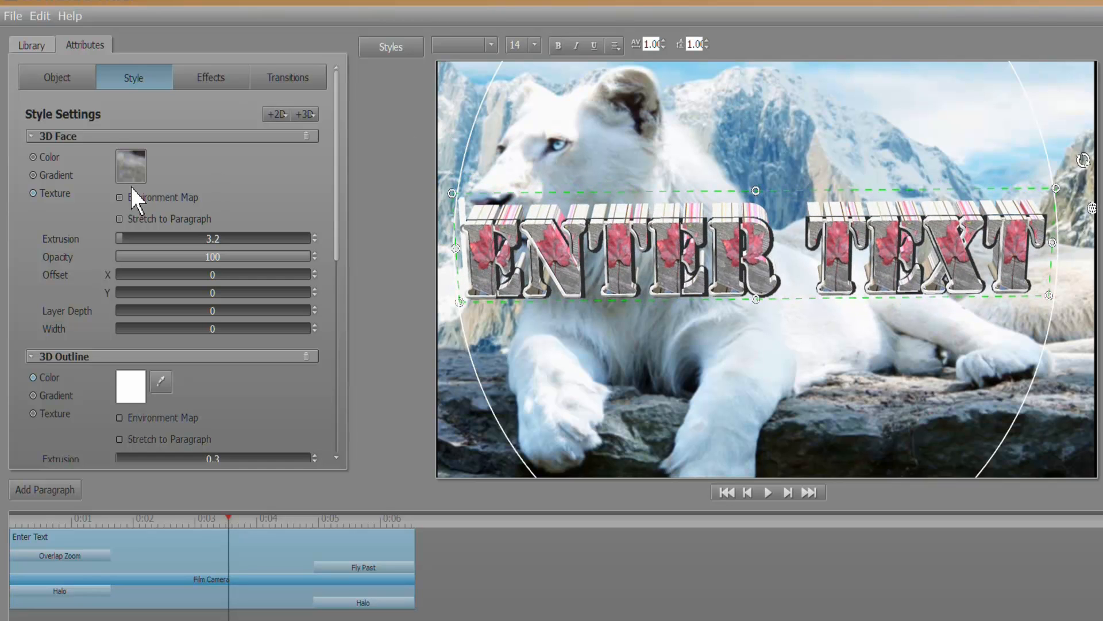
{"action": "left_click", "coordinate": [120, 219]}
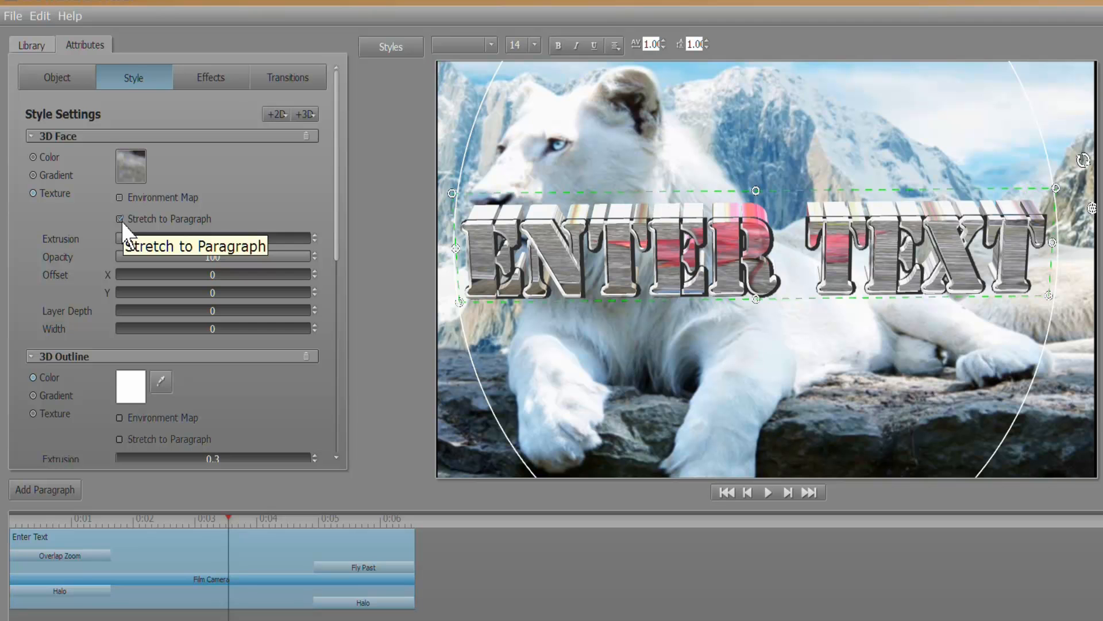
{"action": "left_click", "coordinate": [120, 222]}
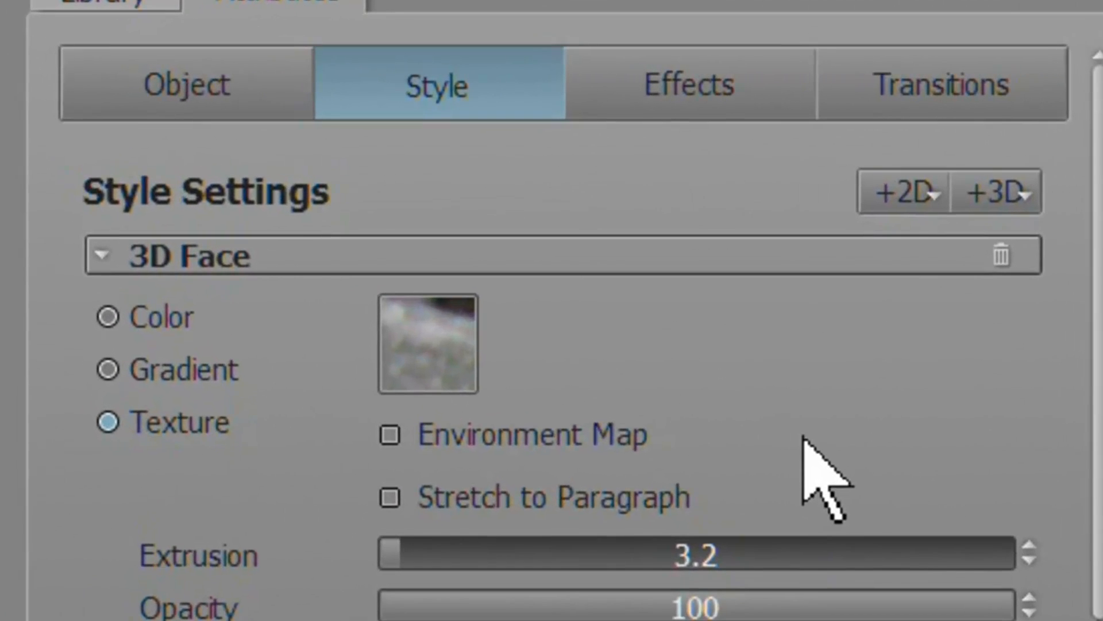
Fill the 3D face with a yellow-green to red gradient, angled so red sits top-right.
{"action": "left_click", "coordinate": [108, 370]}
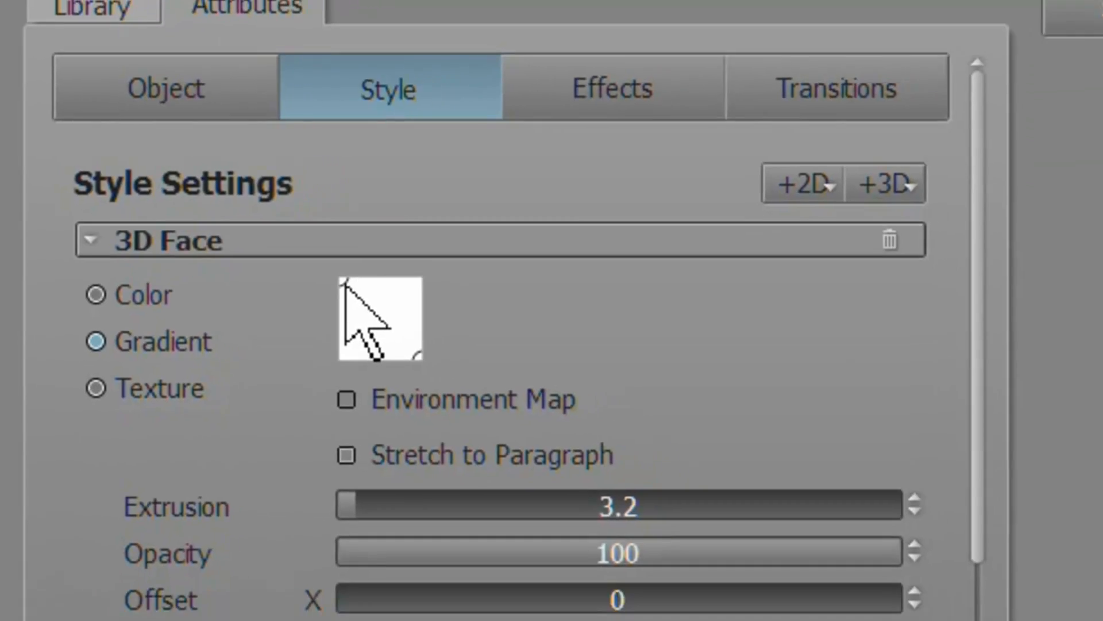
{"action": "left_click", "coordinate": [395, 300]}
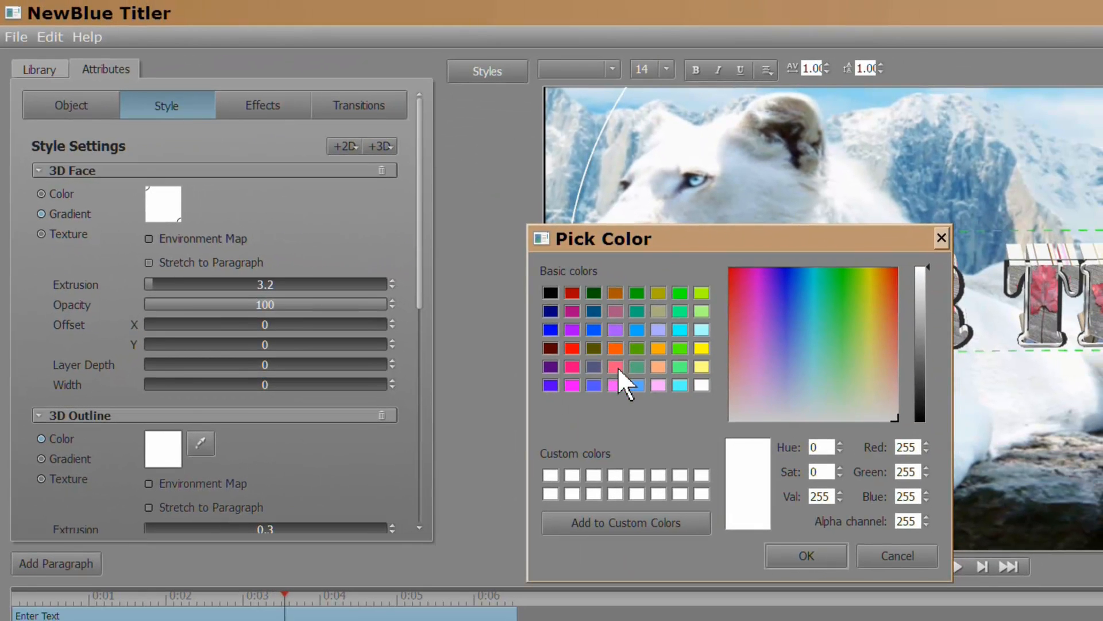
{"action": "left_click", "coordinate": [701, 294]}
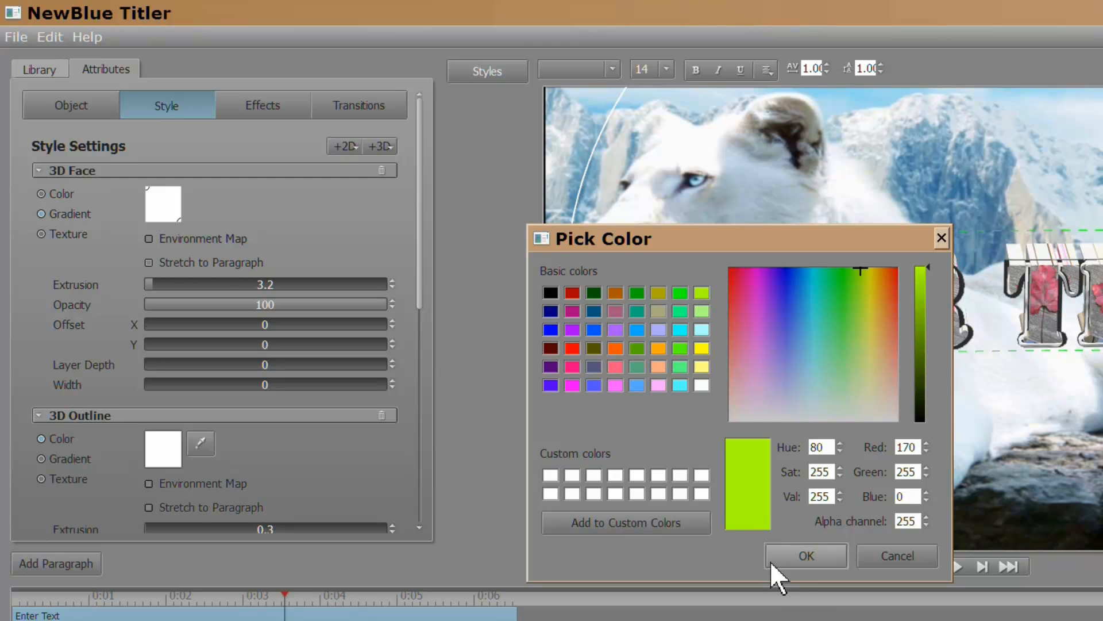
{"action": "left_click", "coordinate": [794, 556]}
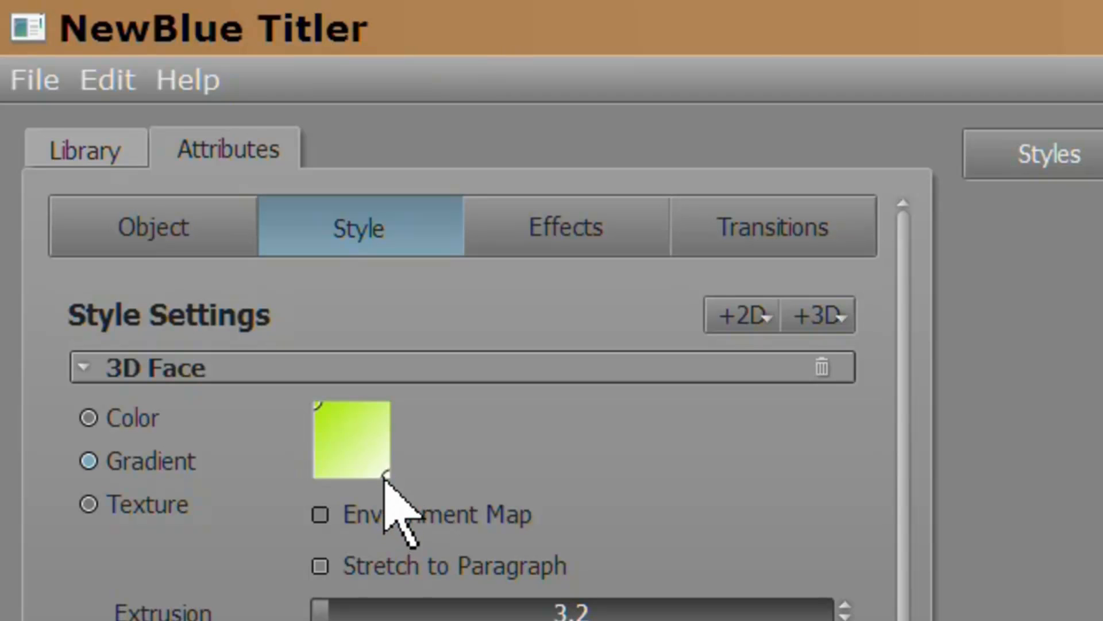
{"action": "left_click", "coordinate": [386, 476]}
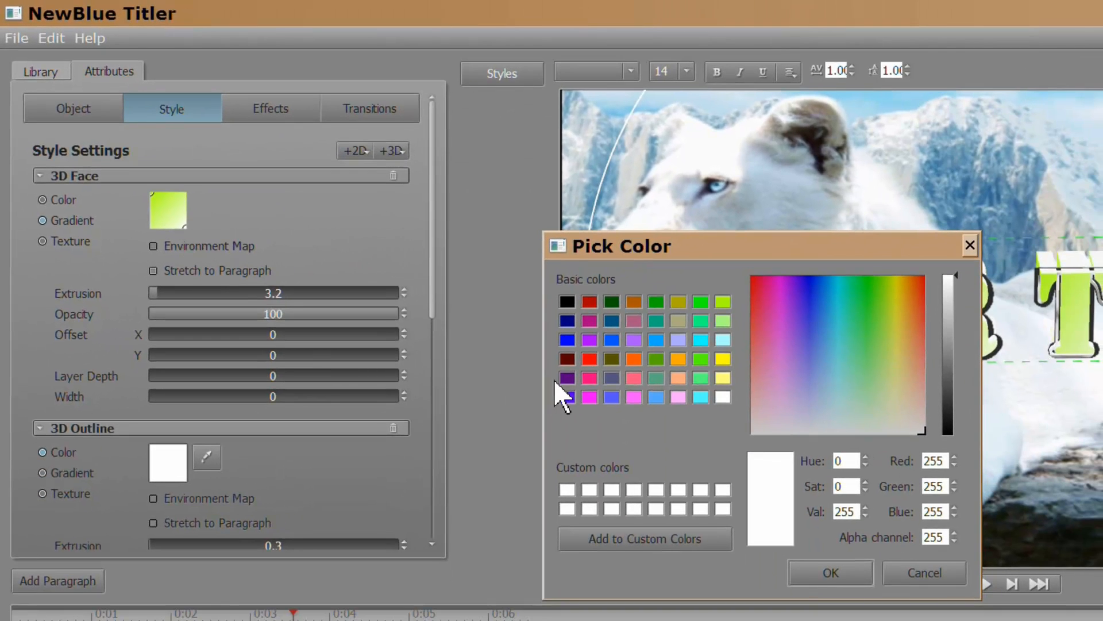
{"action": "left_click", "coordinate": [590, 359]}
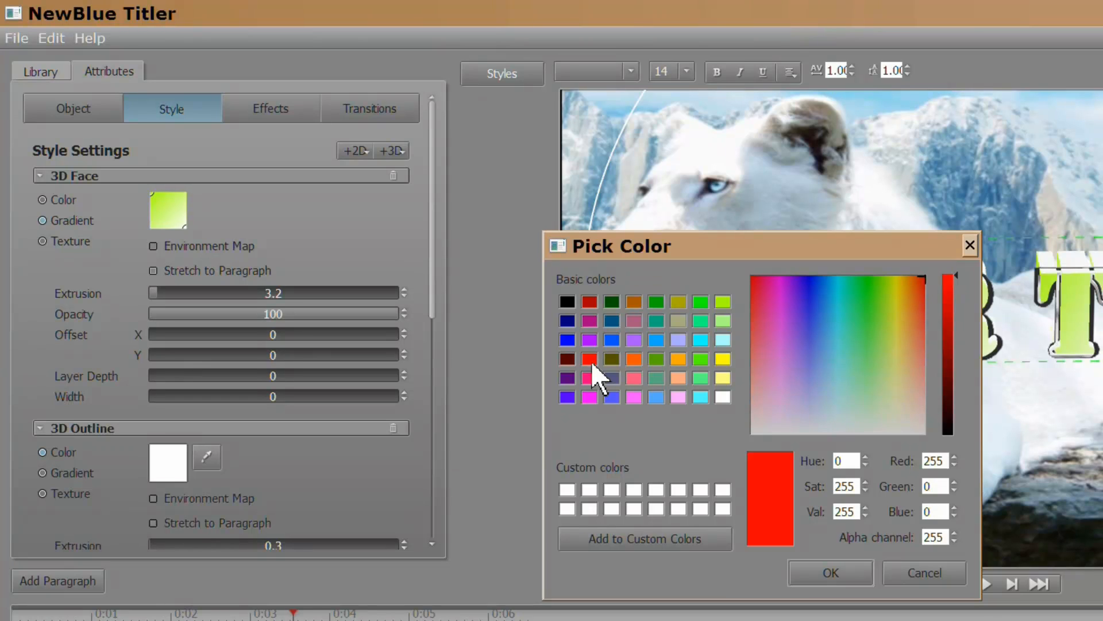
{"action": "left_click", "coordinate": [811, 574]}
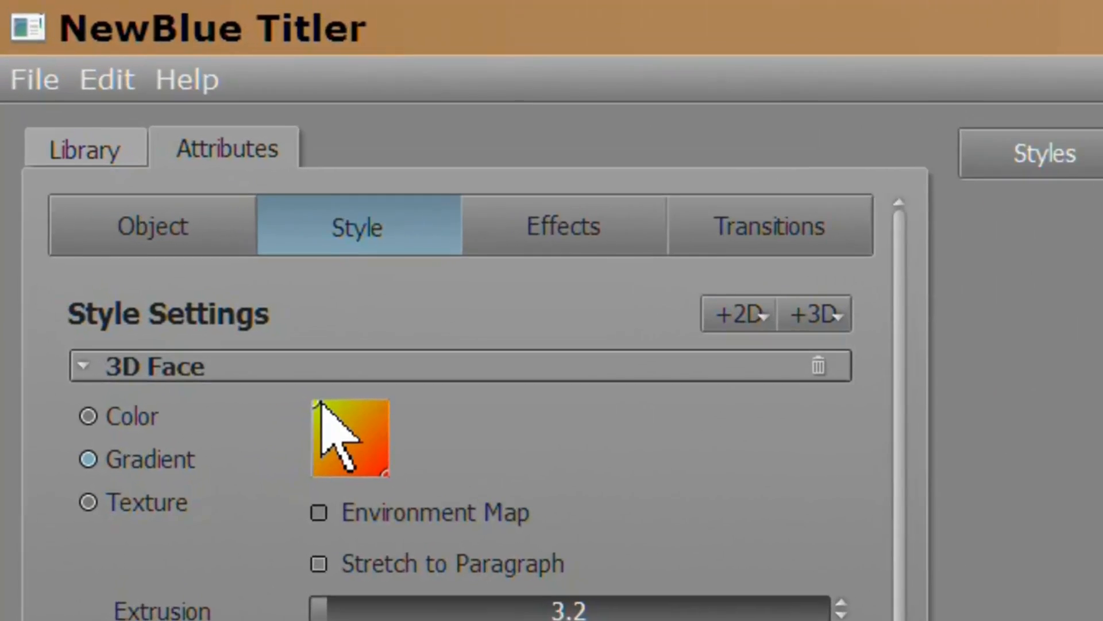
{"action": "left_click_drag", "start_coordinate": [342, 434], "coordinate": [377, 498]}
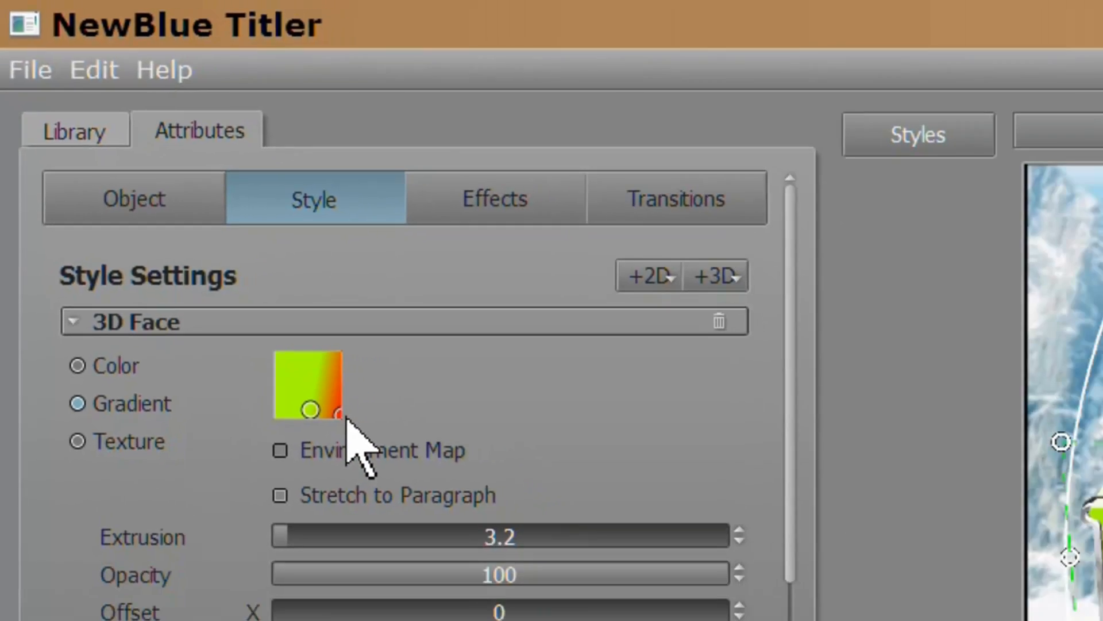
{"action": "left_click_drag", "start_coordinate": [408, 504], "coordinate": [412, 428]}
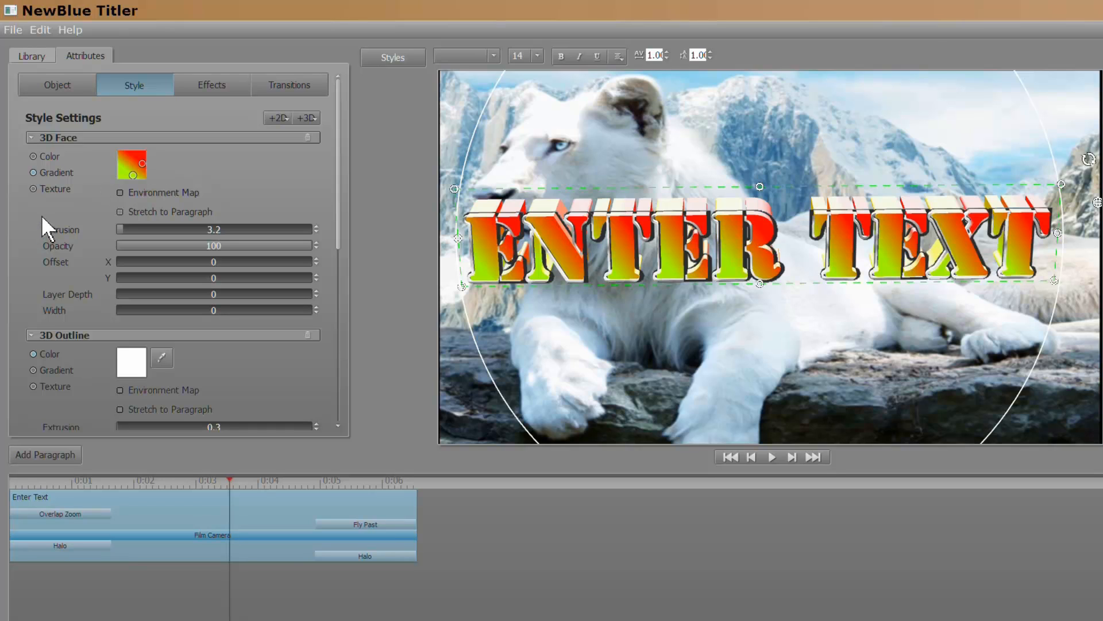
Keep the gradient face fill and raise the 3D Outline extrusion from 0.3 to 8.2.
{"action": "left_click", "coordinate": [32, 157]}
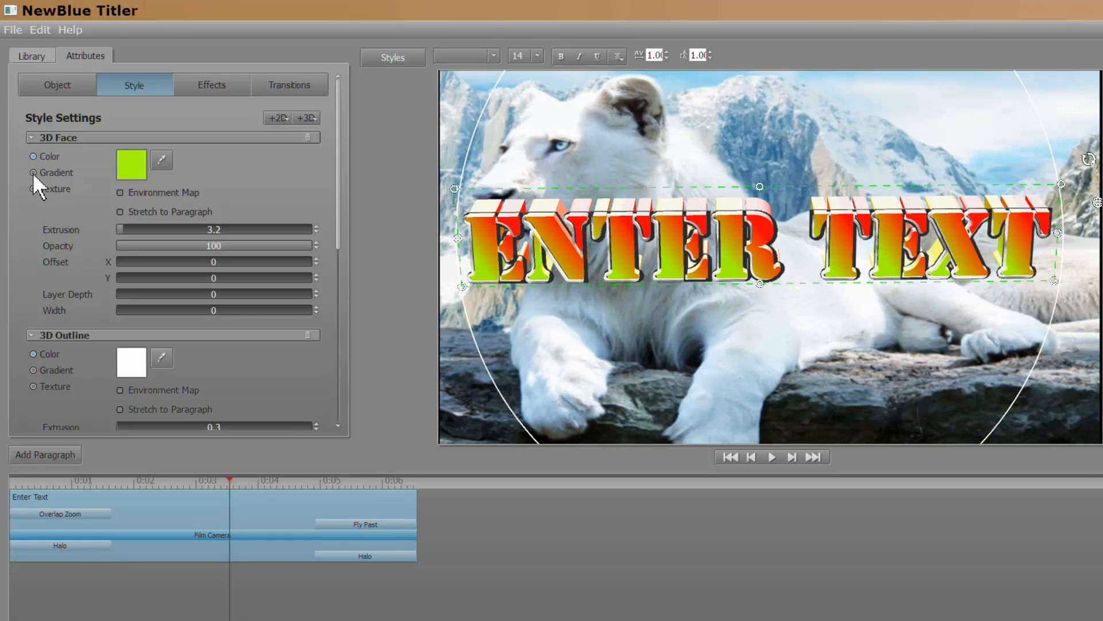
{"action": "left_click", "coordinate": [33, 173]}
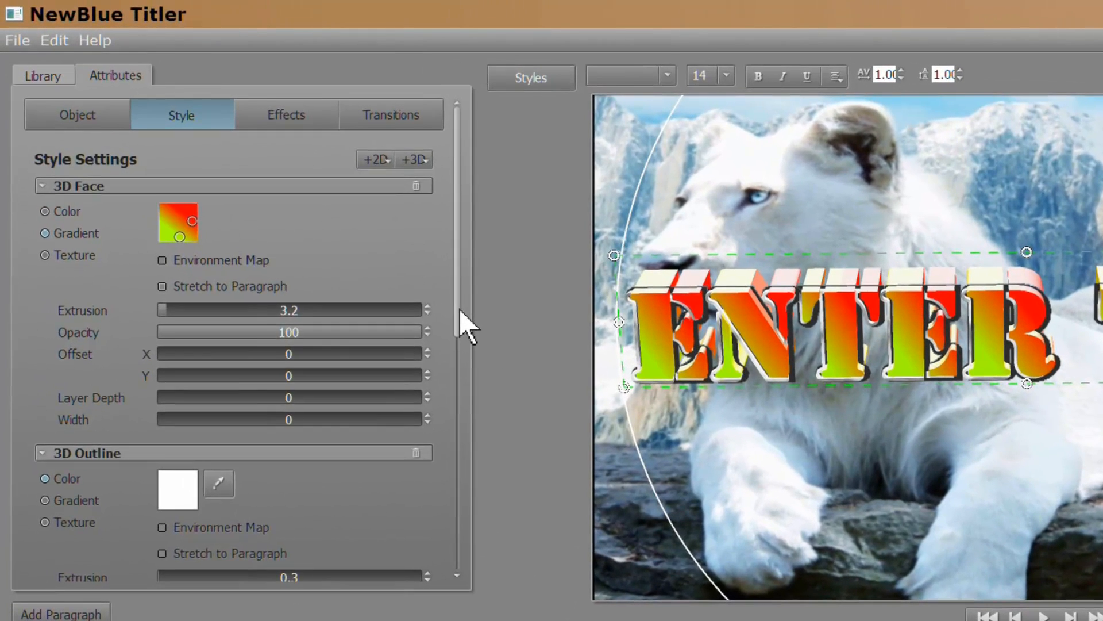
{"action": "left_click_drag", "start_coordinate": [339, 227], "coordinate": [339, 241]}
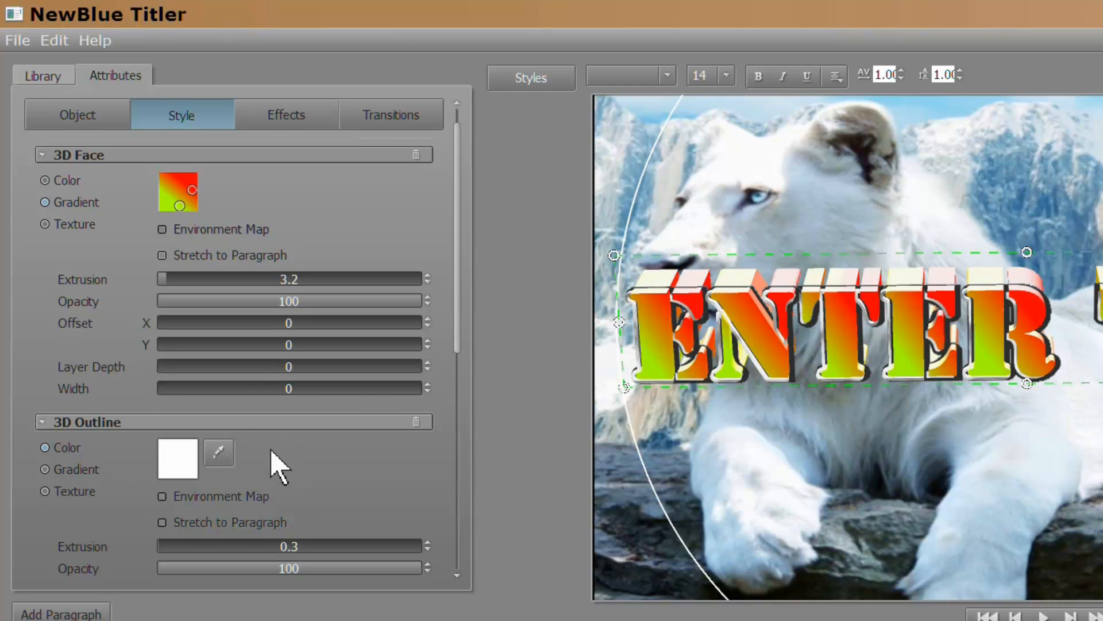
{"action": "left_click_drag", "start_coordinate": [458, 345], "coordinate": [459, 396]}
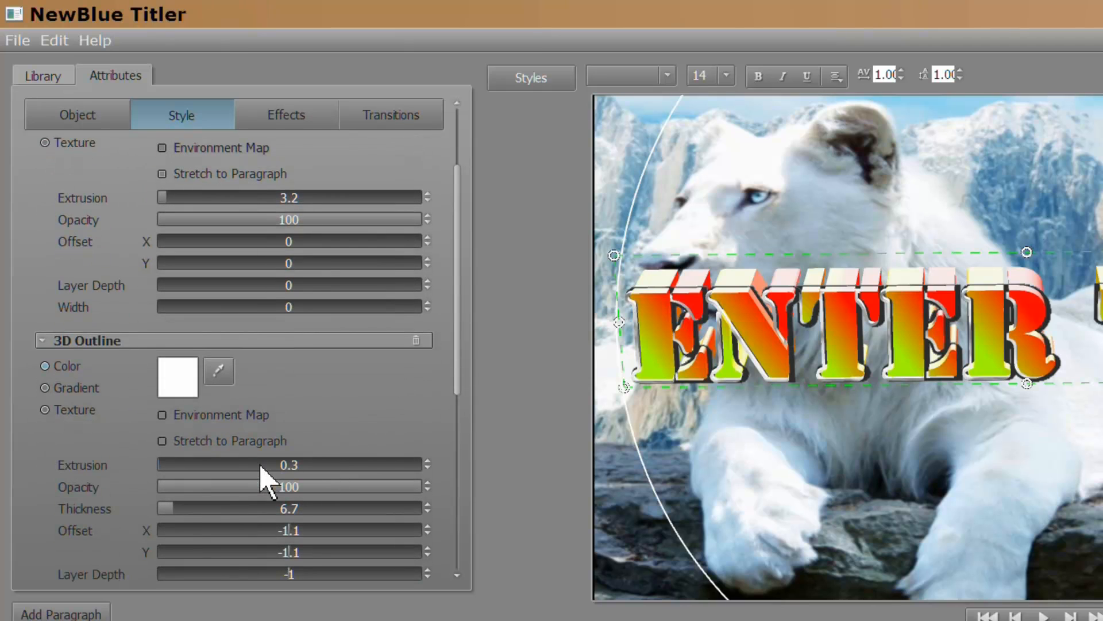
{"action": "left_click_drag", "start_coordinate": [260, 466], "coordinate": [303, 460]}
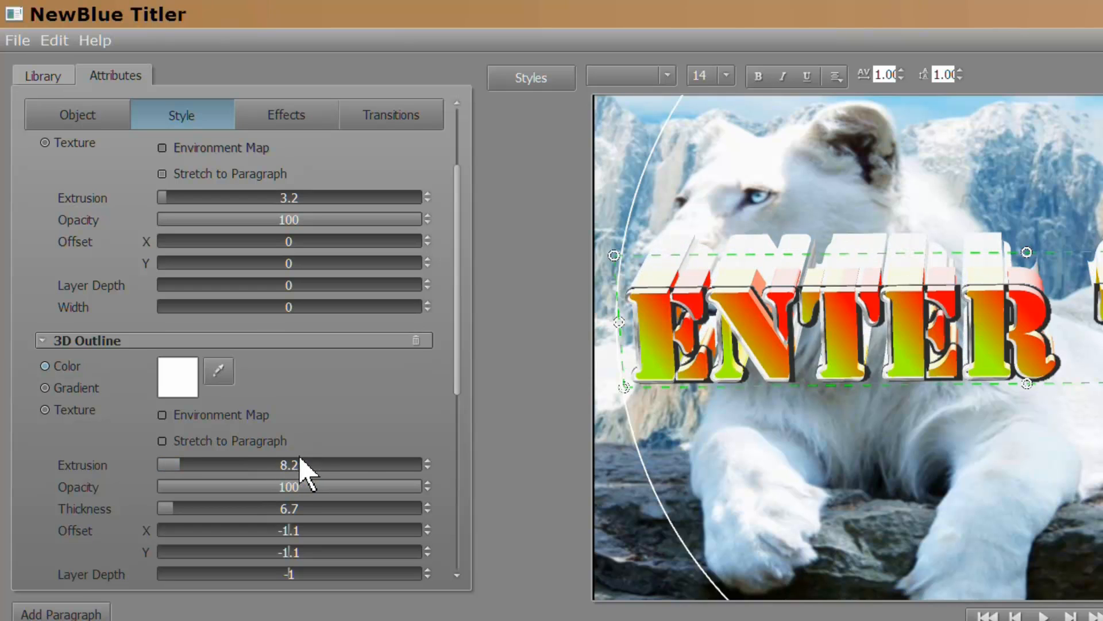
Change the 3D Outline colour from white to red.
{"action": "left_click", "coordinate": [175, 377]}
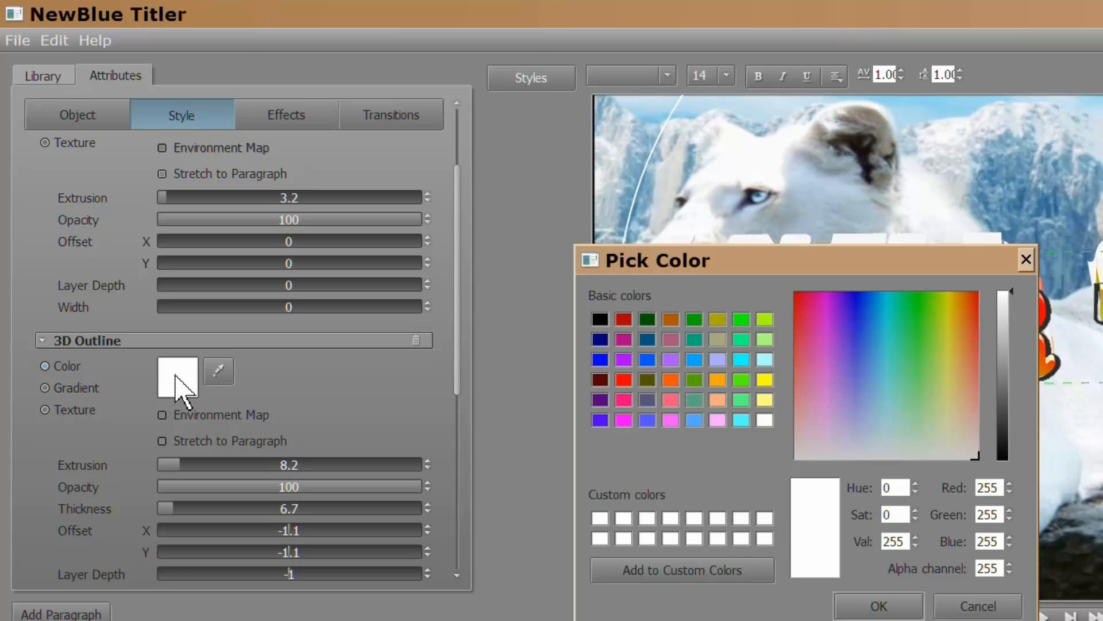
{"action": "left_click", "coordinate": [622, 380]}
{"action": "left_click", "coordinate": [850, 602]}
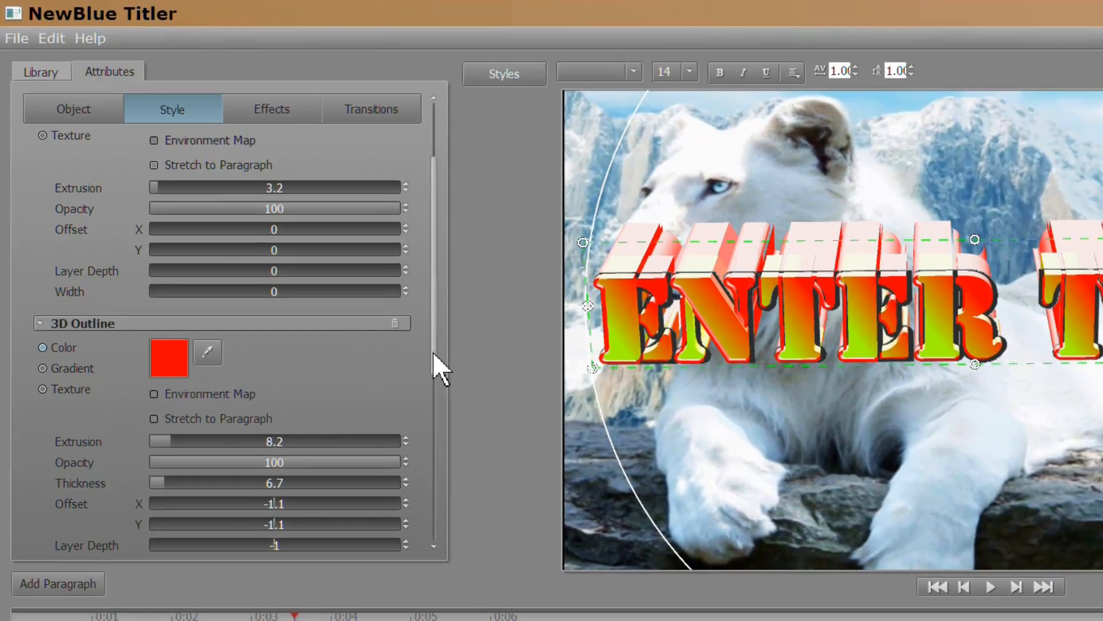
{"action": "left_click_drag", "start_coordinate": [346, 292], "coordinate": [350, 406]}
Switch the Outline fill to Texture and choose the flare4 image for it.
{"action": "scroll", "coordinate": [503, 581], "scroll_direction": "down", "scroll_amount": 3}
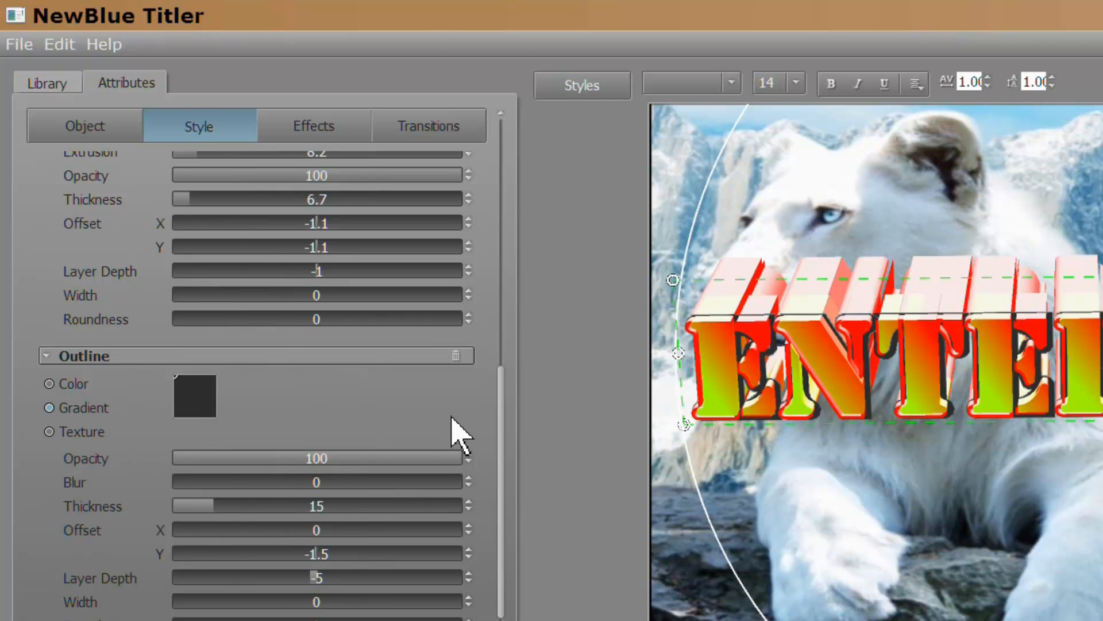
{"action": "left_click", "coordinate": [49, 432]}
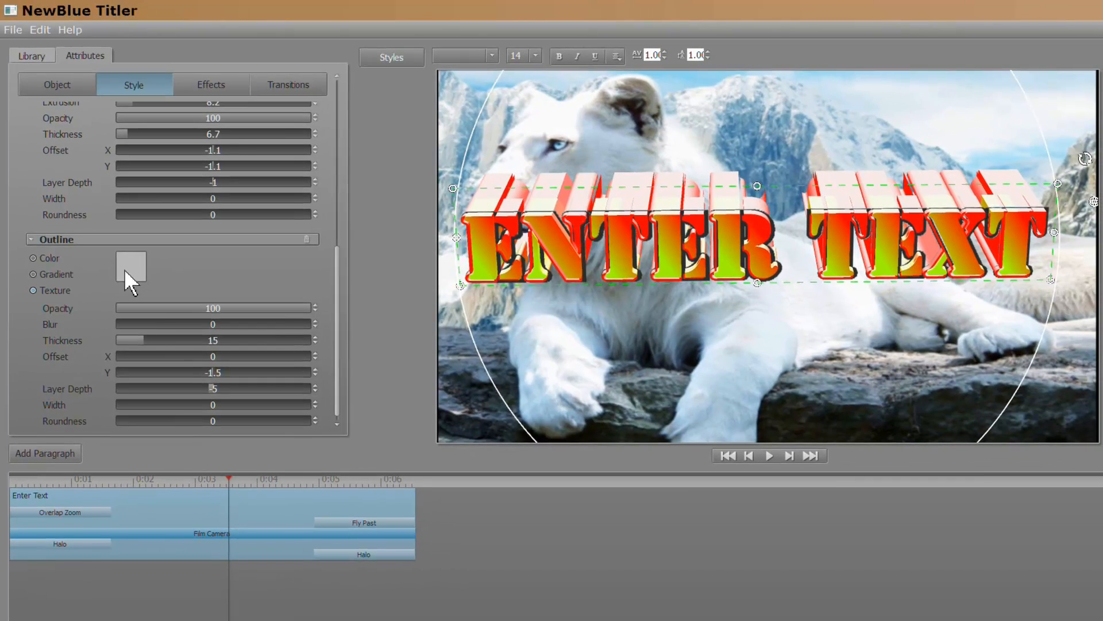
{"action": "left_click", "coordinate": [140, 291]}
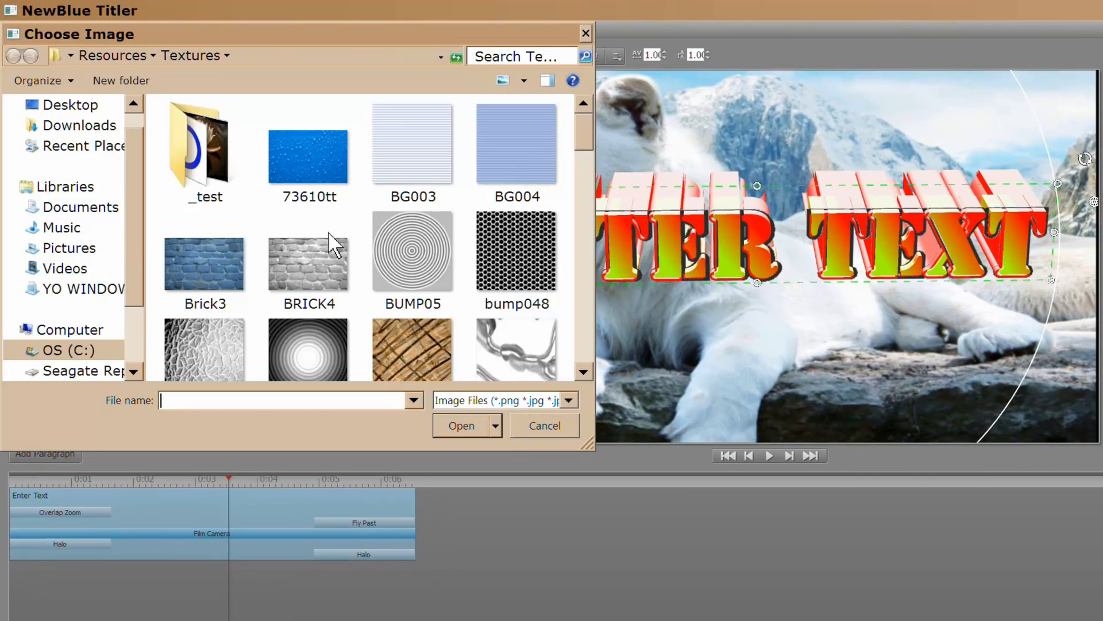
{"action": "left_click_drag", "start_coordinate": [581, 138], "coordinate": [581, 195]}
{"action": "left_click", "coordinate": [330, 345]}
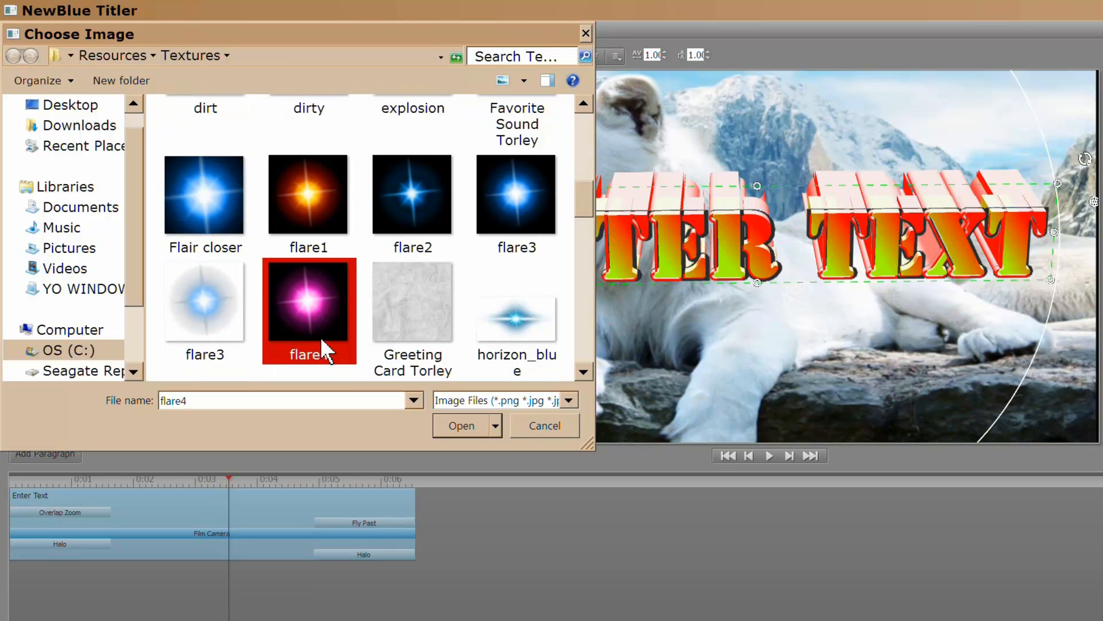
{"action": "left_click", "coordinate": [460, 426]}
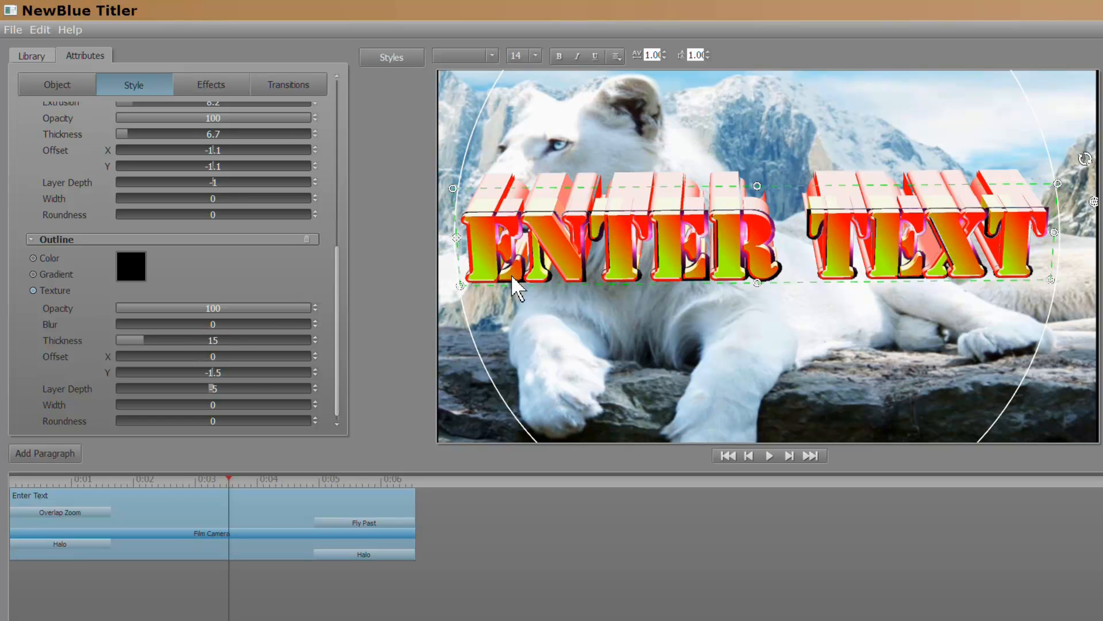
Rotate the 'Enter Text' title into a tilt and switch its font to Hobo Std.
{"action": "left_click_drag", "start_coordinate": [768, 191], "coordinate": [729, 171]}
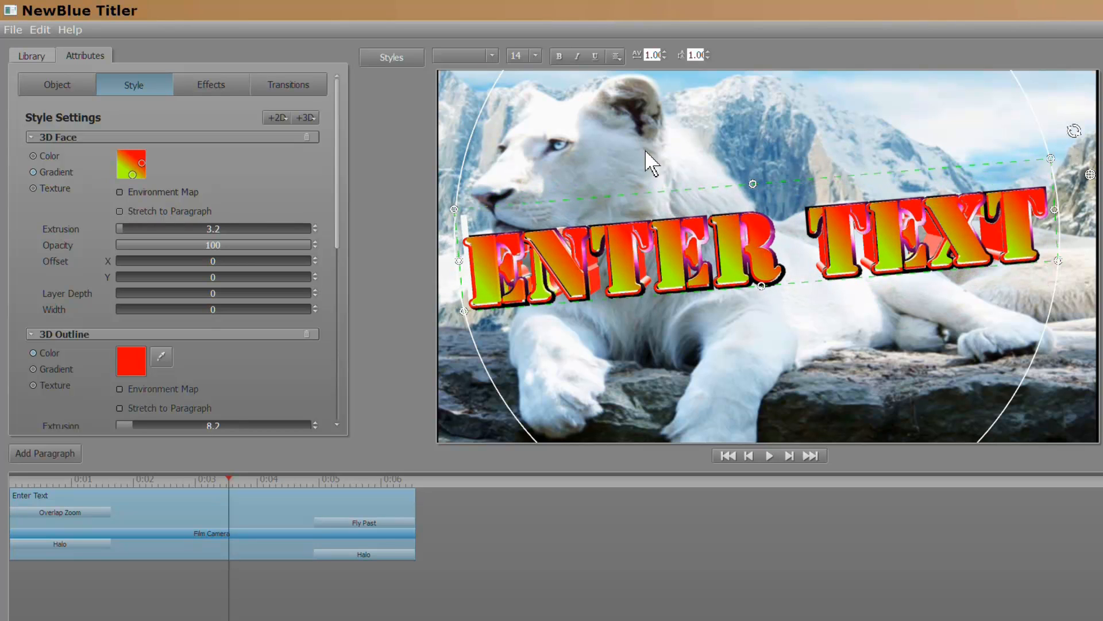
{"action": "left_click", "coordinate": [536, 55]}
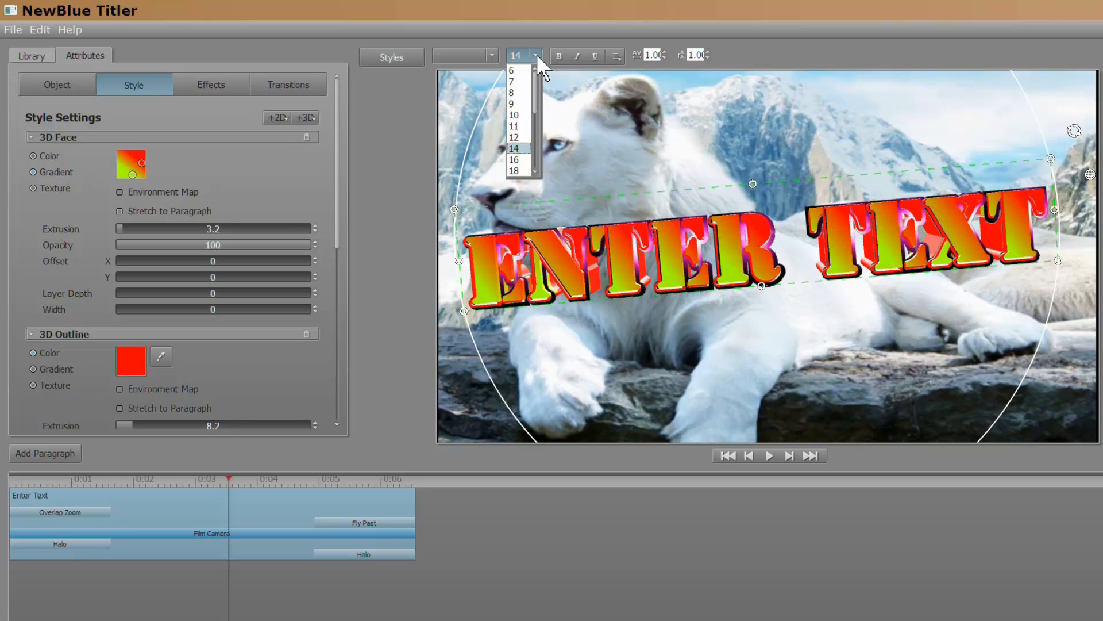
{"action": "left_click", "coordinate": [492, 56]}
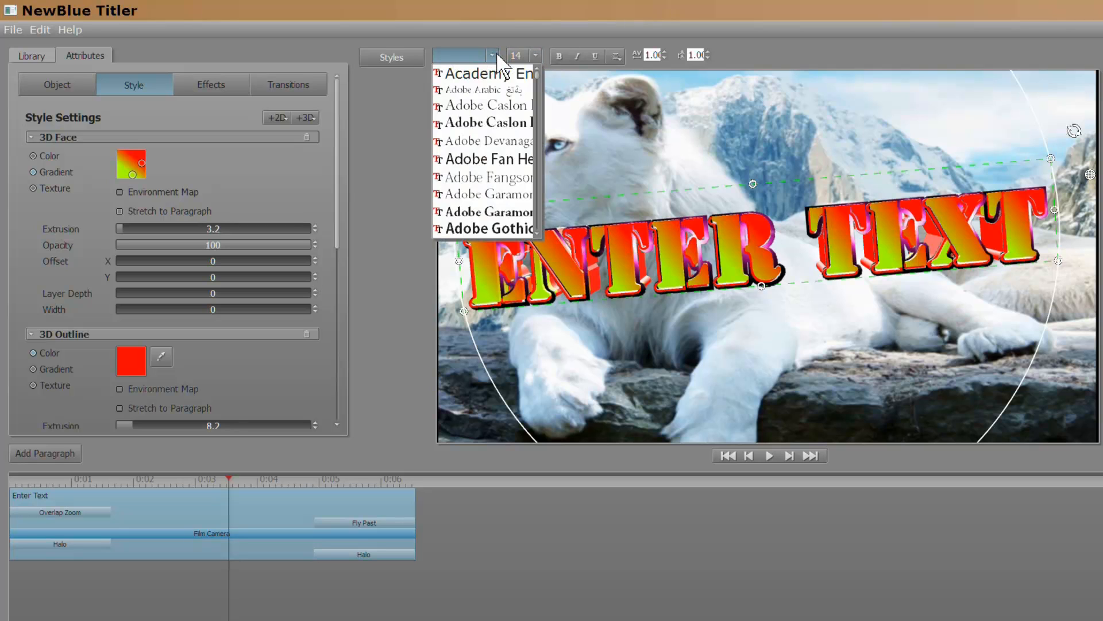
{"action": "left_click", "coordinate": [467, 198]}
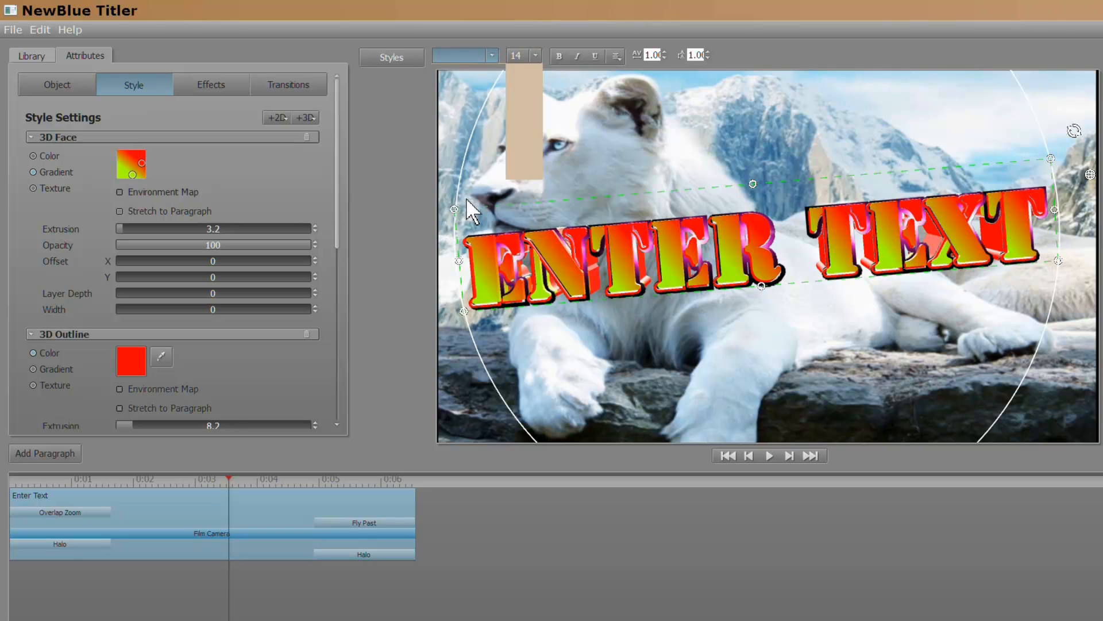
{"action": "left_click", "coordinate": [538, 233]}
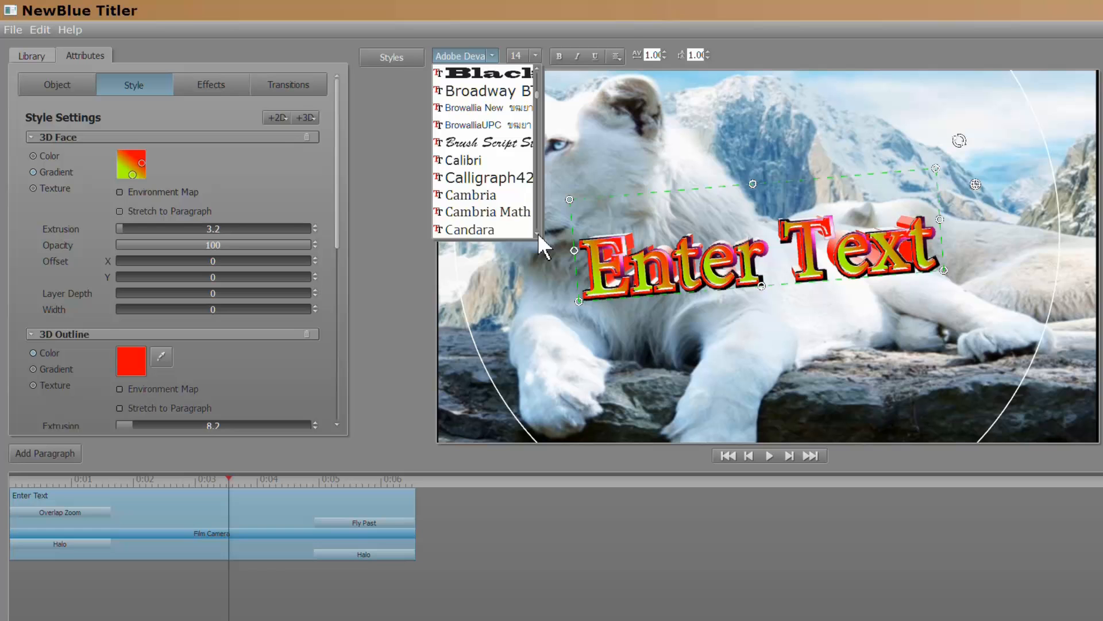
{"action": "left_click", "coordinate": [538, 234]}
{"action": "left_click_drag", "start_coordinate": [538, 234], "coordinate": [538, 233]}
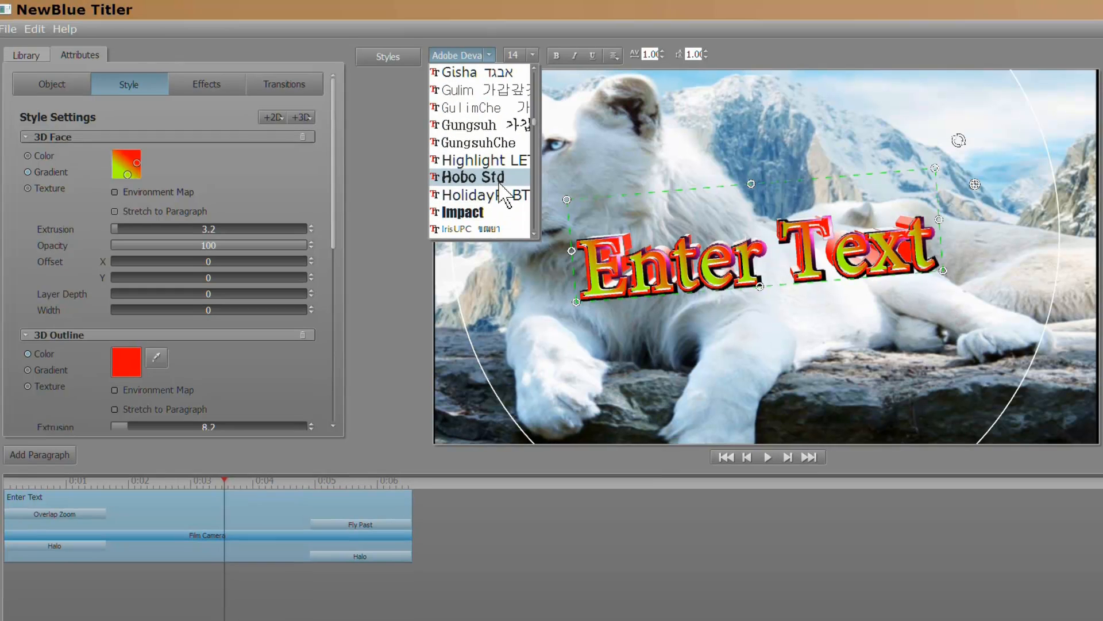
{"action": "left_click", "coordinate": [482, 177]}
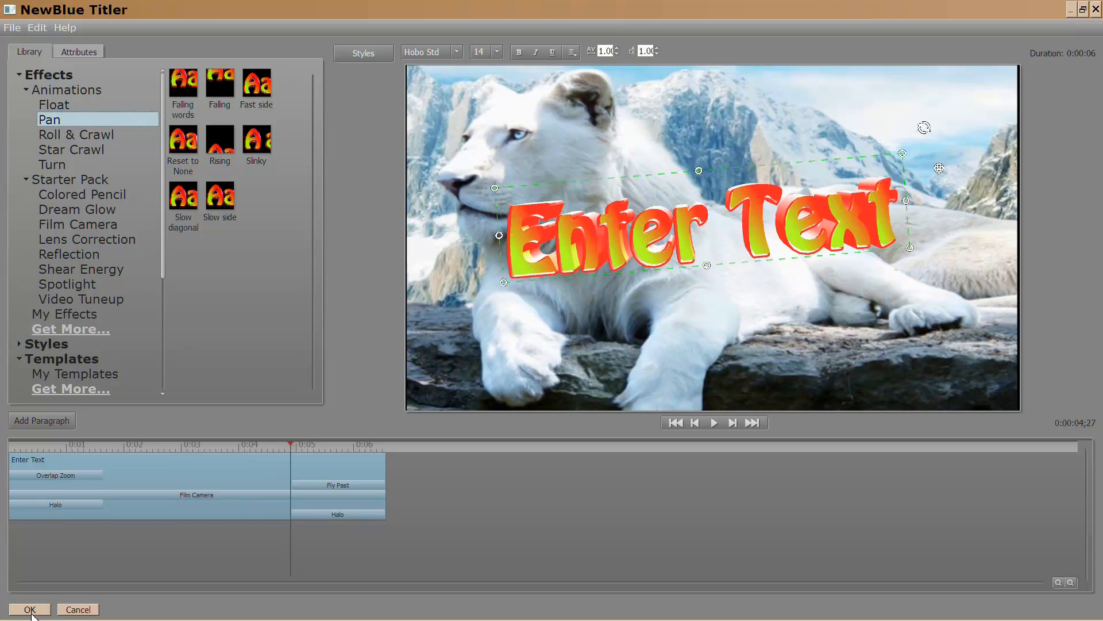
Accept the title edits with OK, returning to the white lion video in VideoStudio.
{"action": "left_click", "coordinate": [30, 610]}
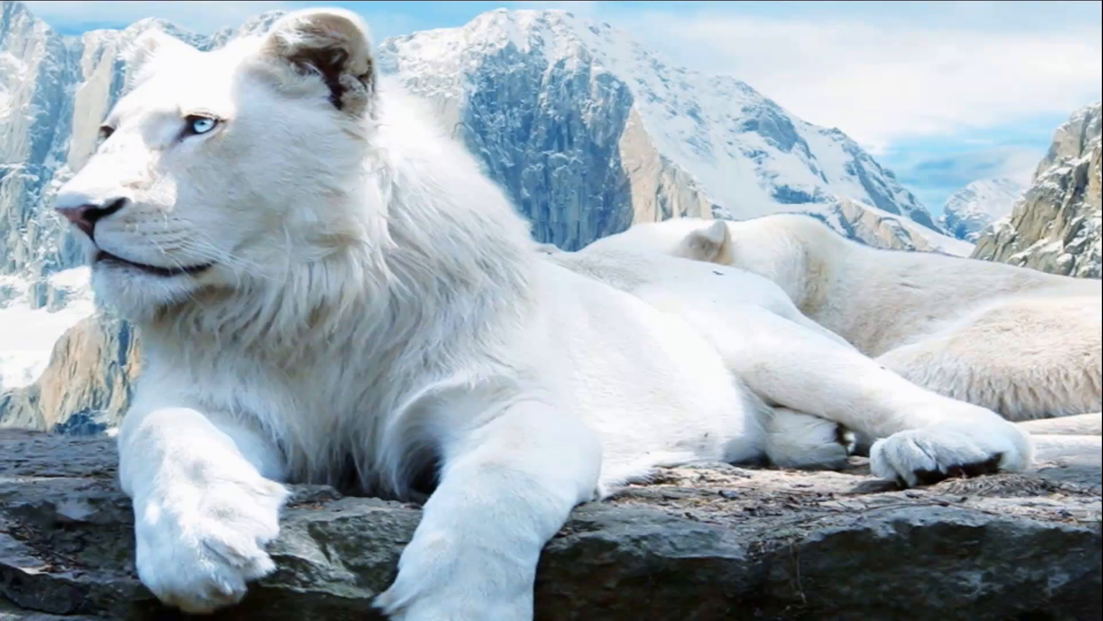